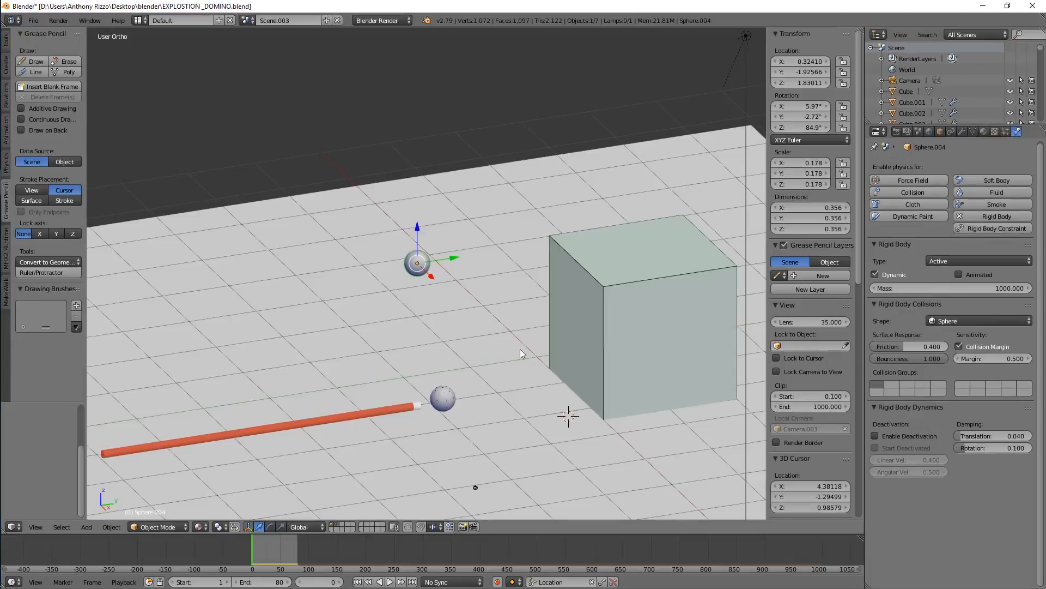
Inspect the rigid body settings of the box and the cue stick
middle_click_drag(547, 373, 521, 372)
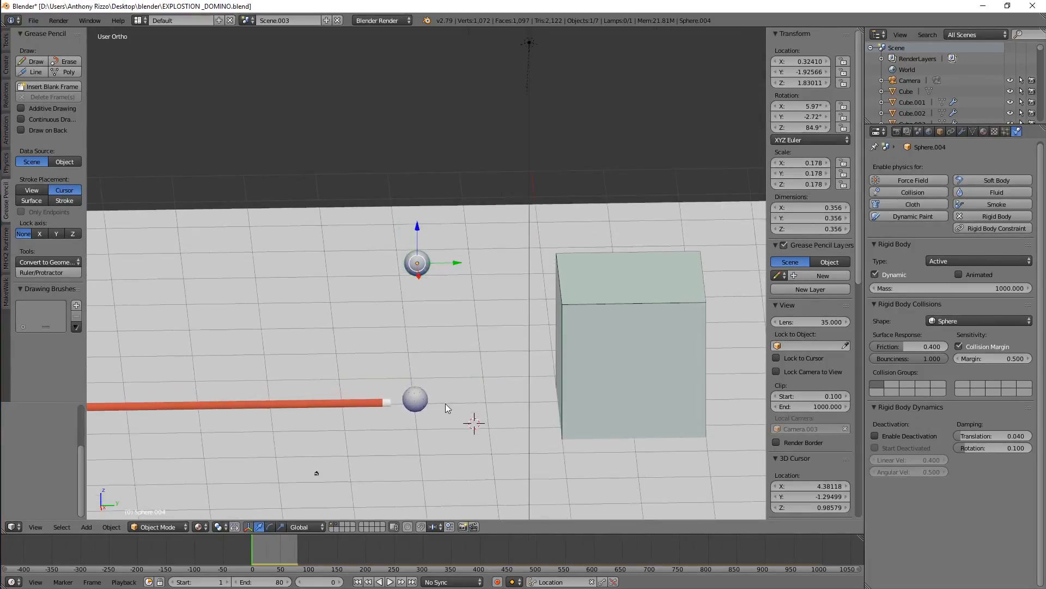
scroll(400, 403, "up", 3)
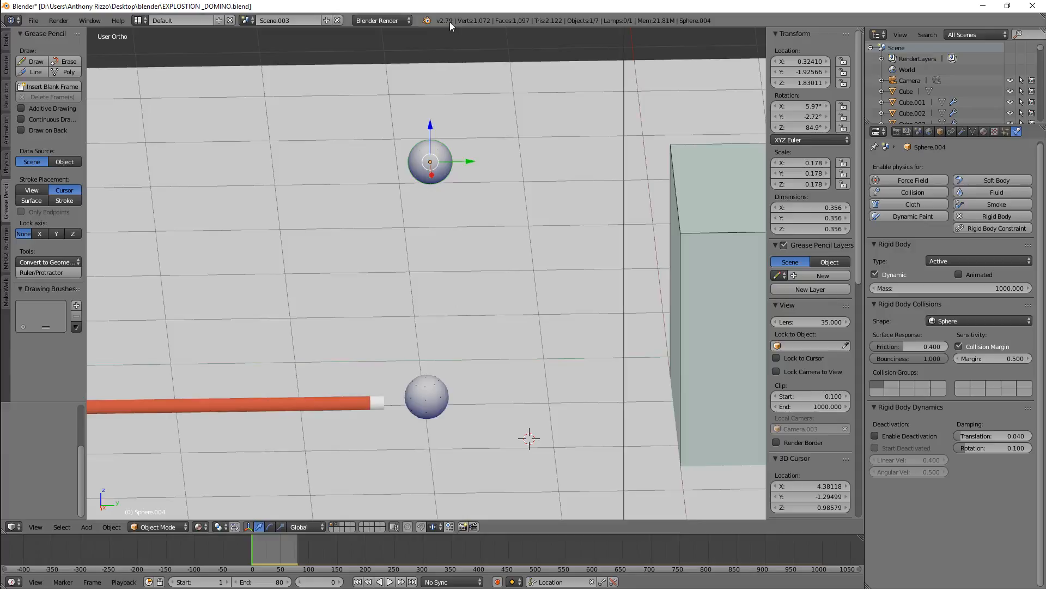
middle_click_drag(461, 311, 569, 278)
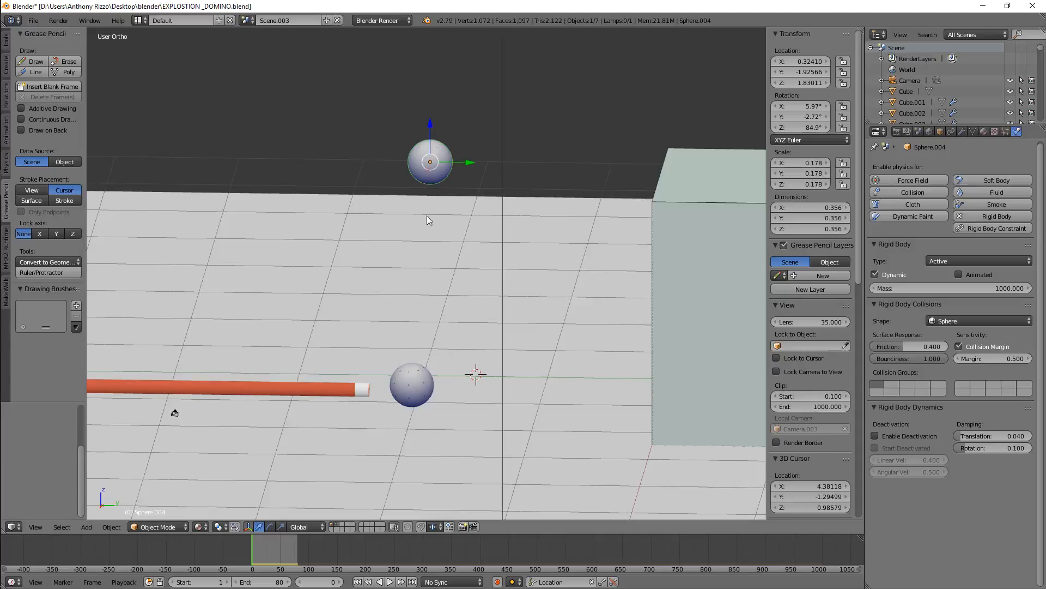
right_click(677, 227)
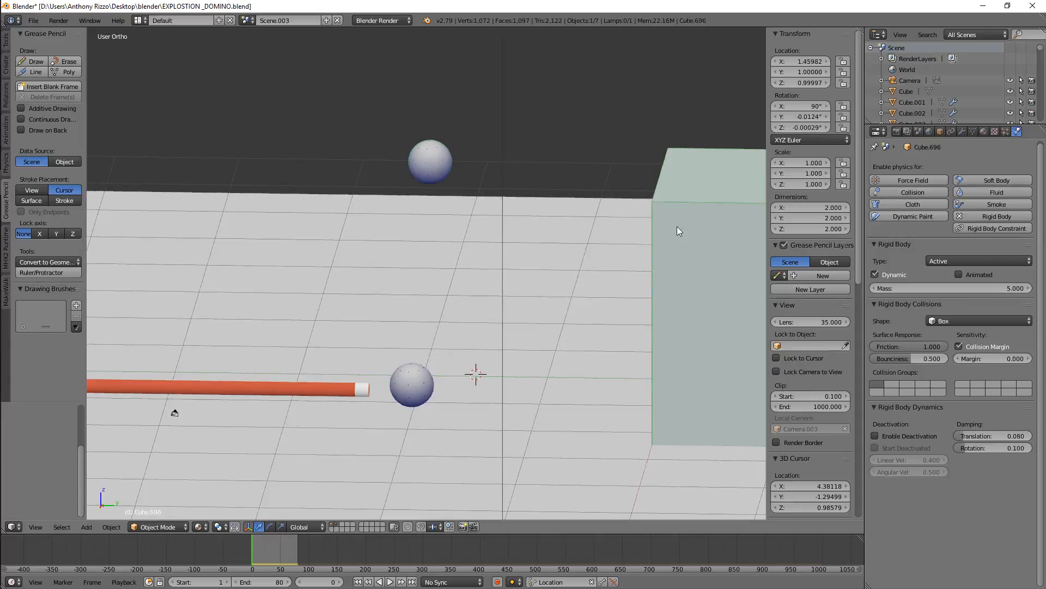
right_click(325, 387)
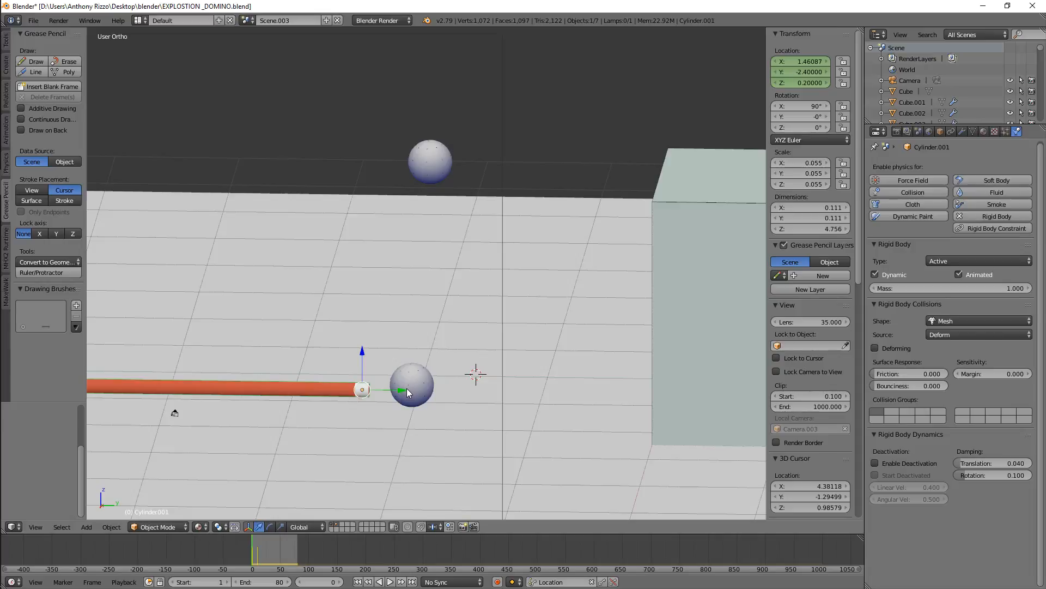
middle_click_drag(457, 306, 484, 293)
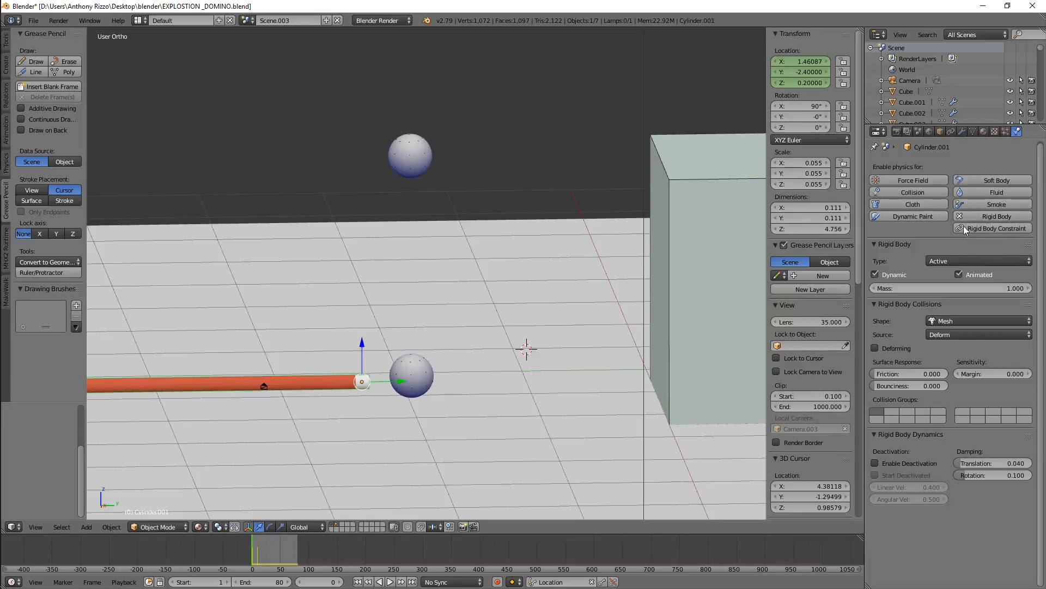
left_click(875, 246)
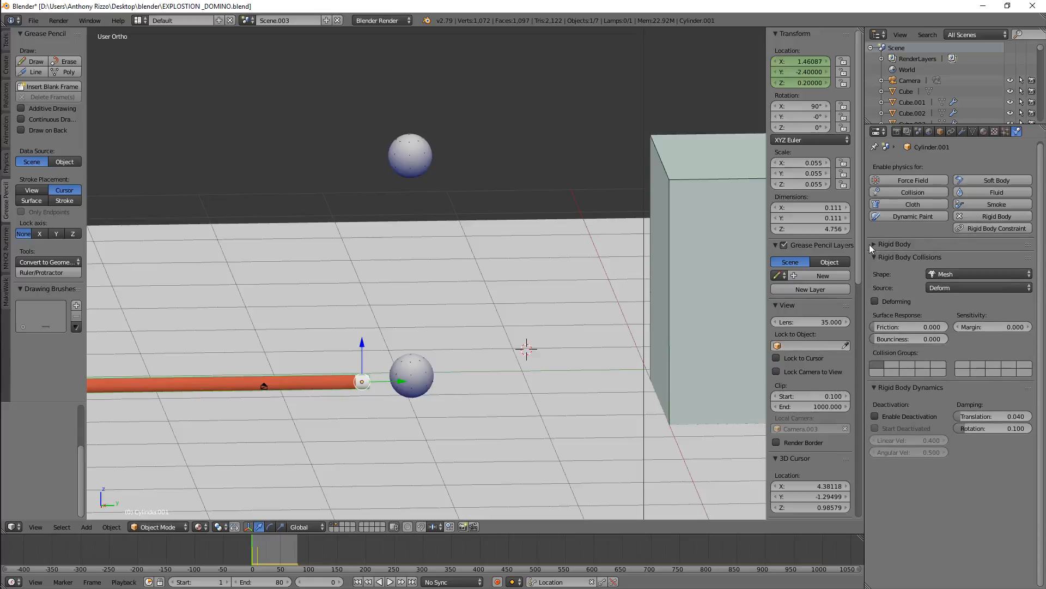
left_click(872, 246)
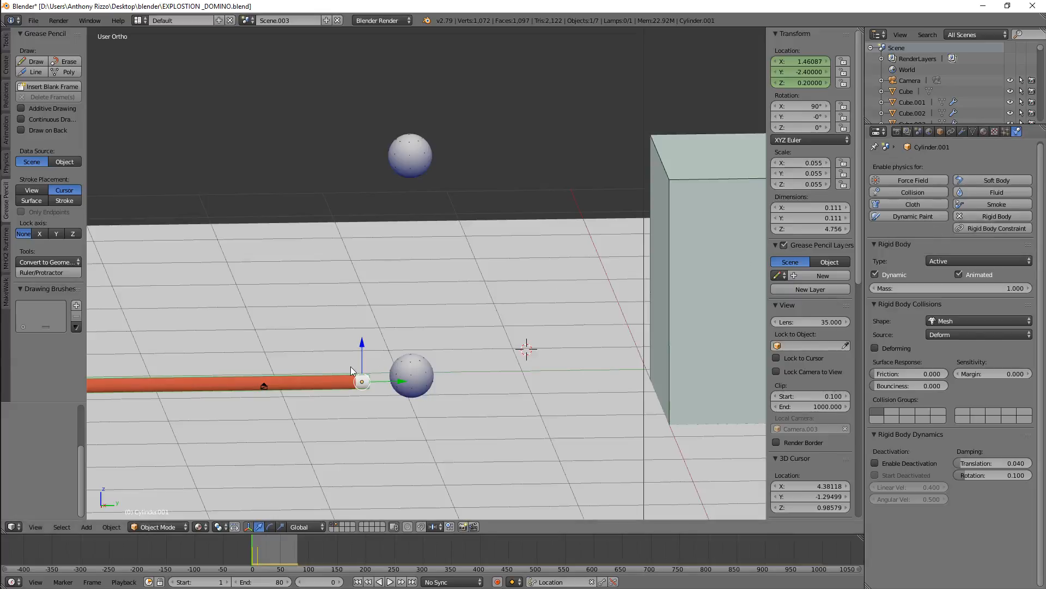
Select the ground plane and play the animation to preview the rigid body simulation
right_click(455, 312)
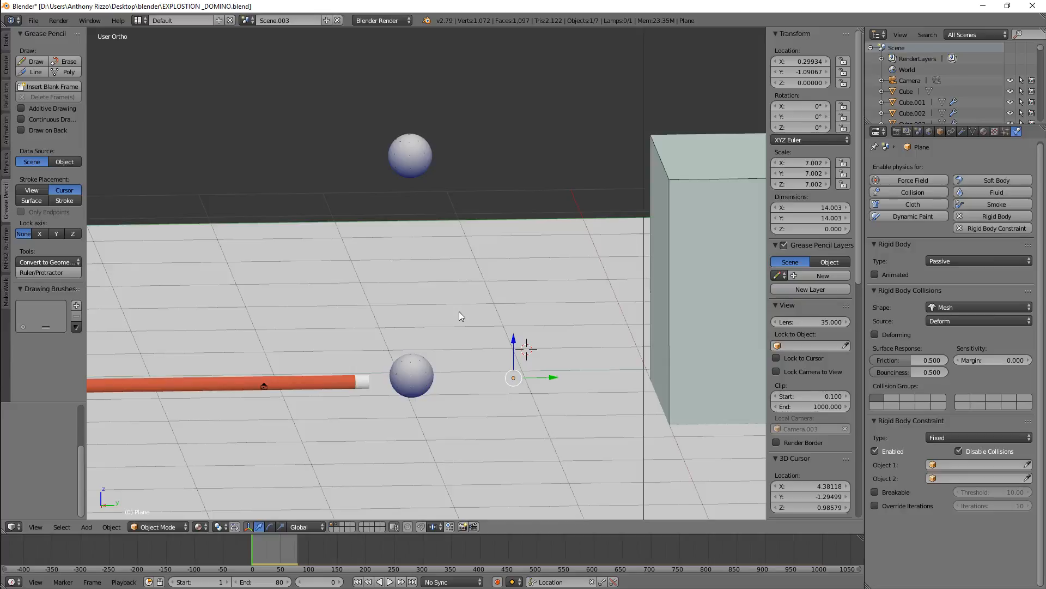
mouse_move(457, 313)
middle_mouse_down()
mouse_move(455, 327)
mouse_move(463, 310)
mouse_move(459, 319)
middle_mouse_up()
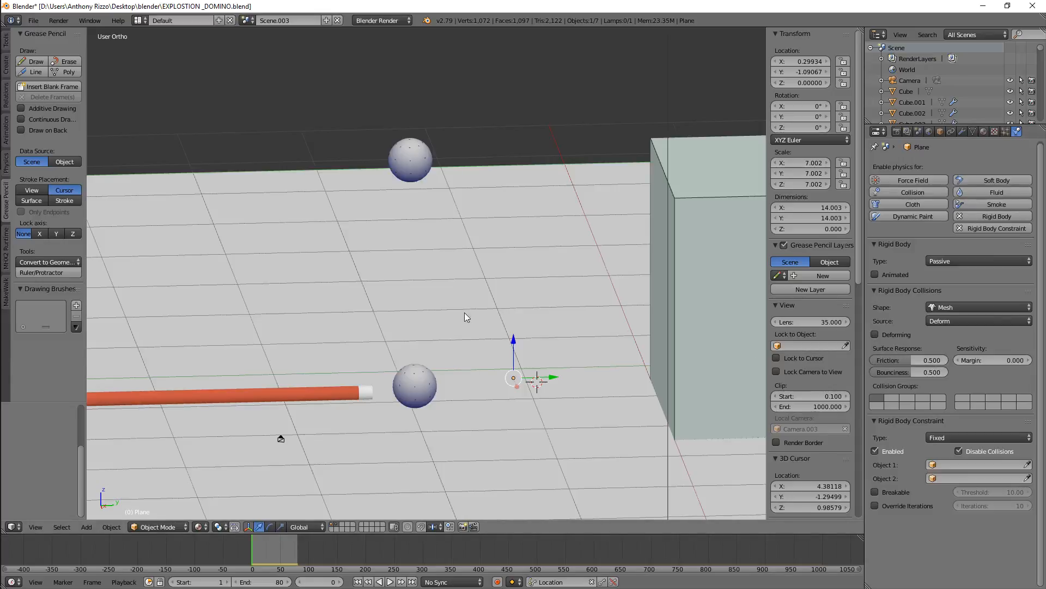
scroll(466, 326, "down", 3)
scroll(493, 395, "up", 3)
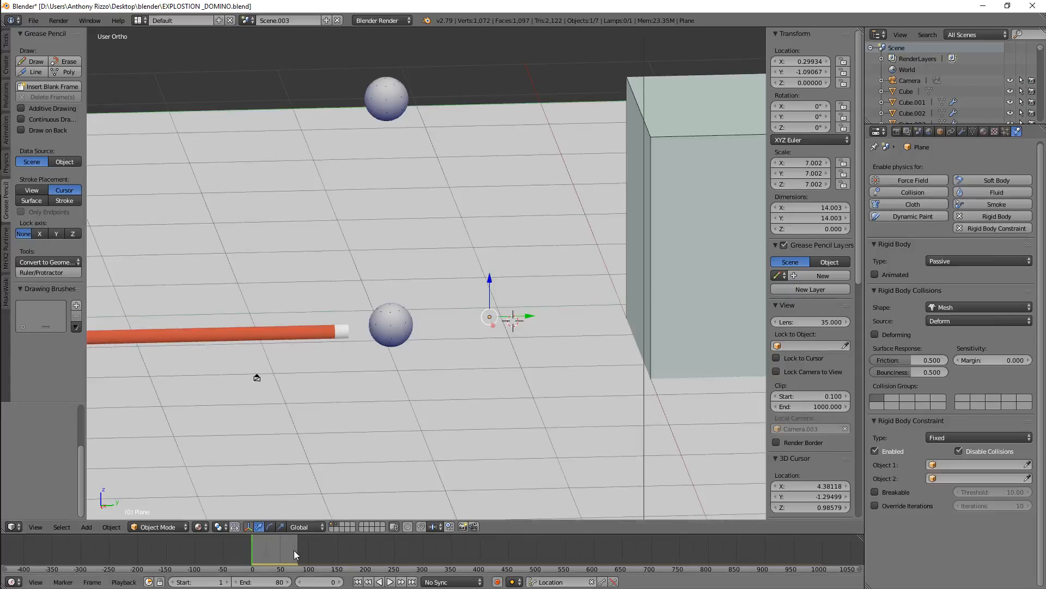
left_click(390, 582)
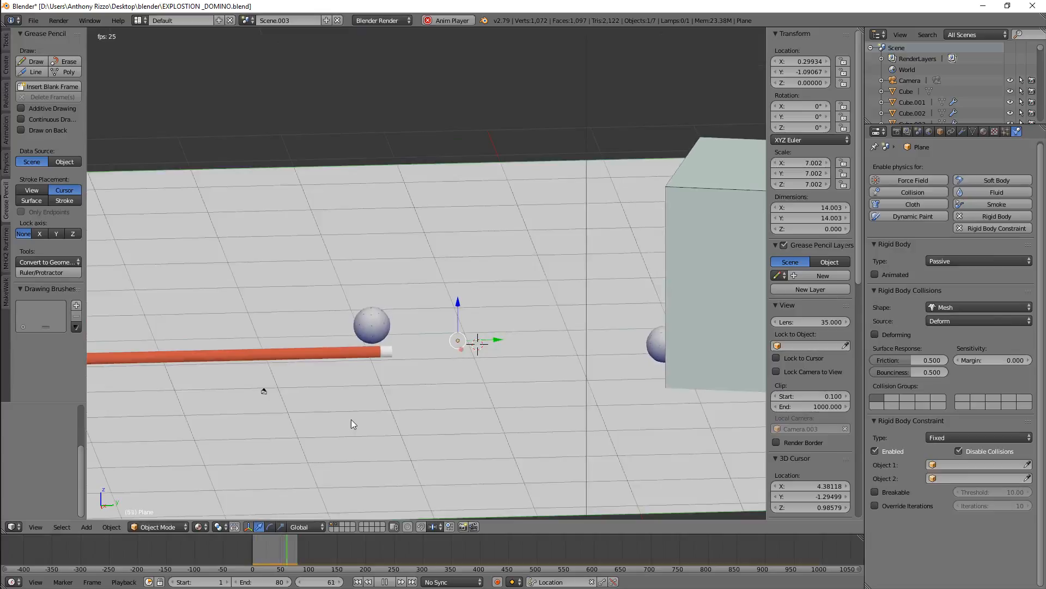
Select the box and set its rigid body mass to 10
right_click(657, 311)
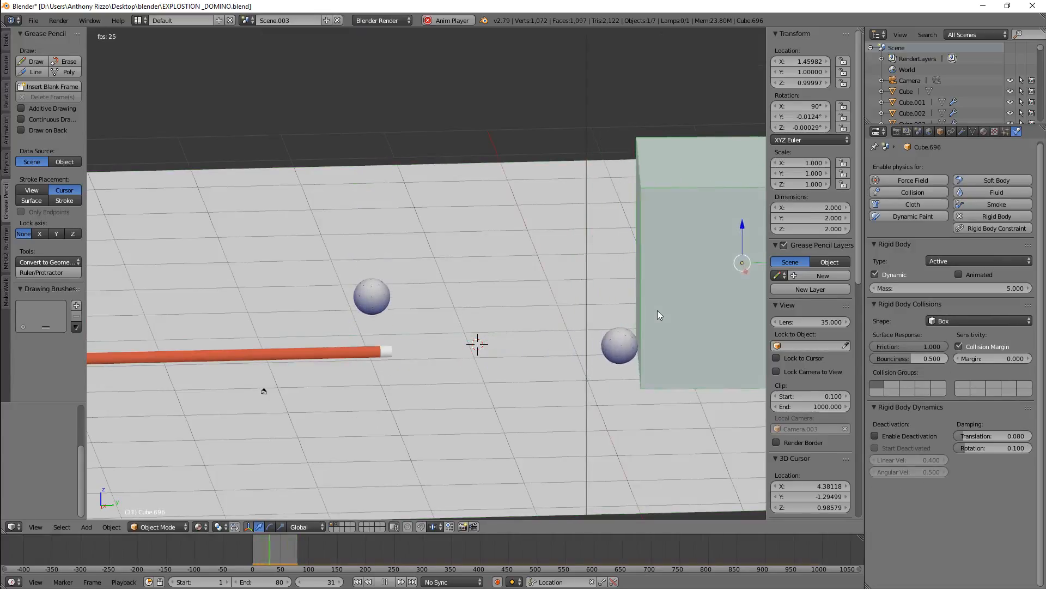
left_click(926, 287)
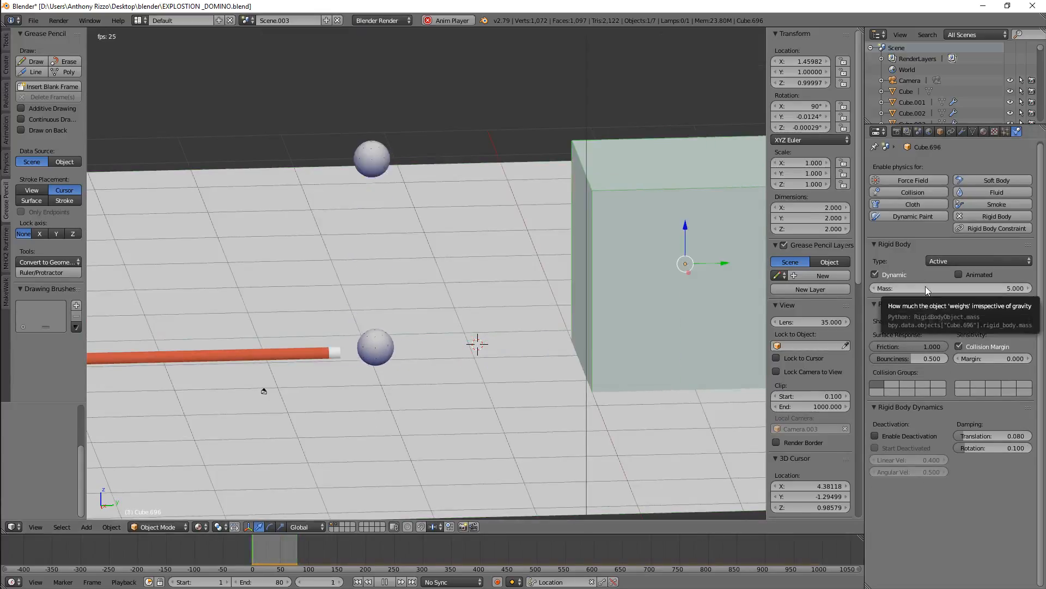
type("1")
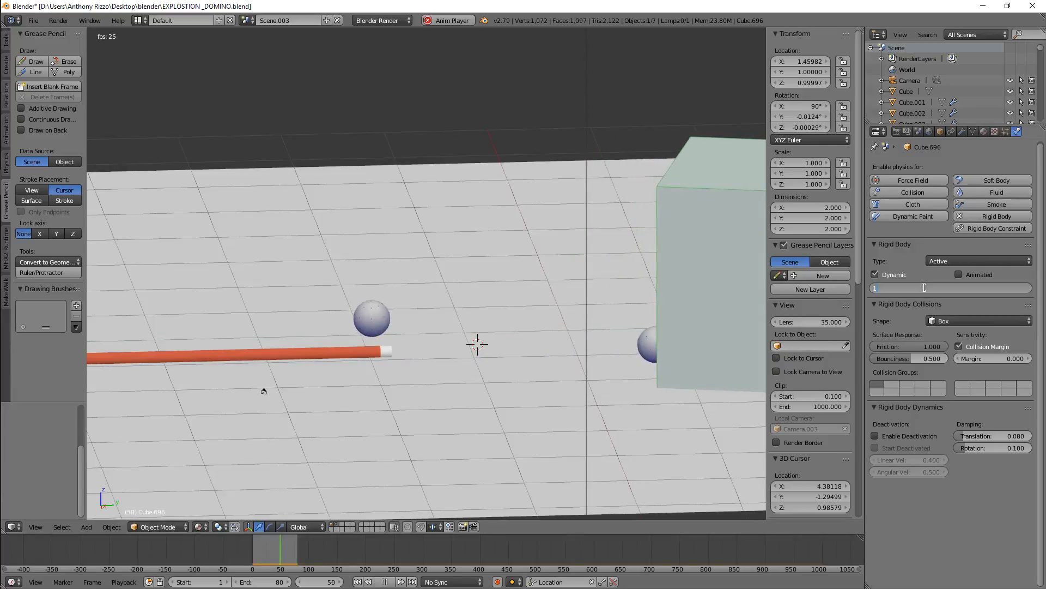
type("0")
key("Return")
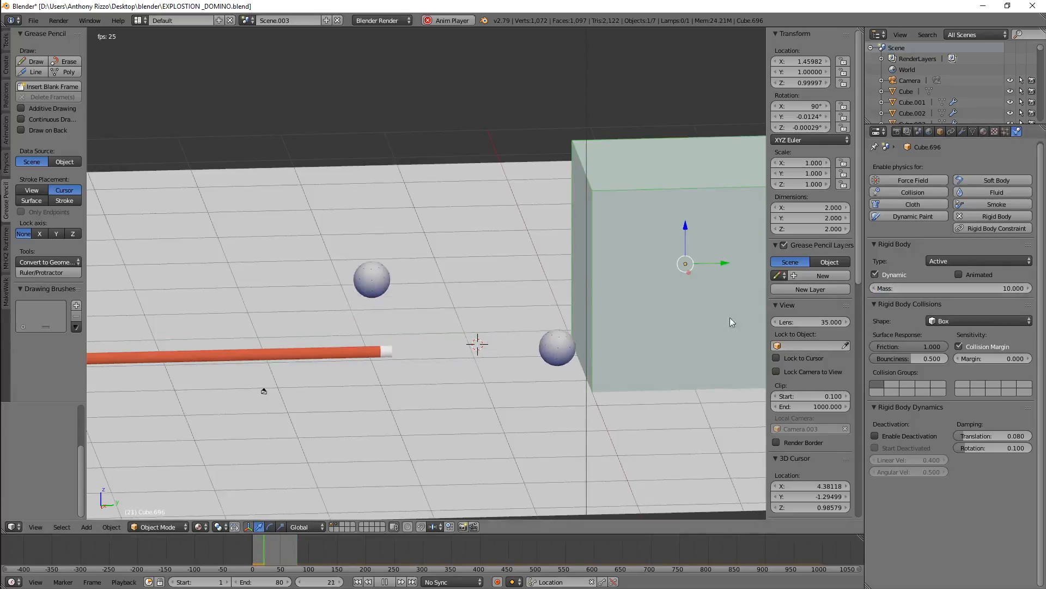
Set the box's mass to 100
left_click(892, 289)
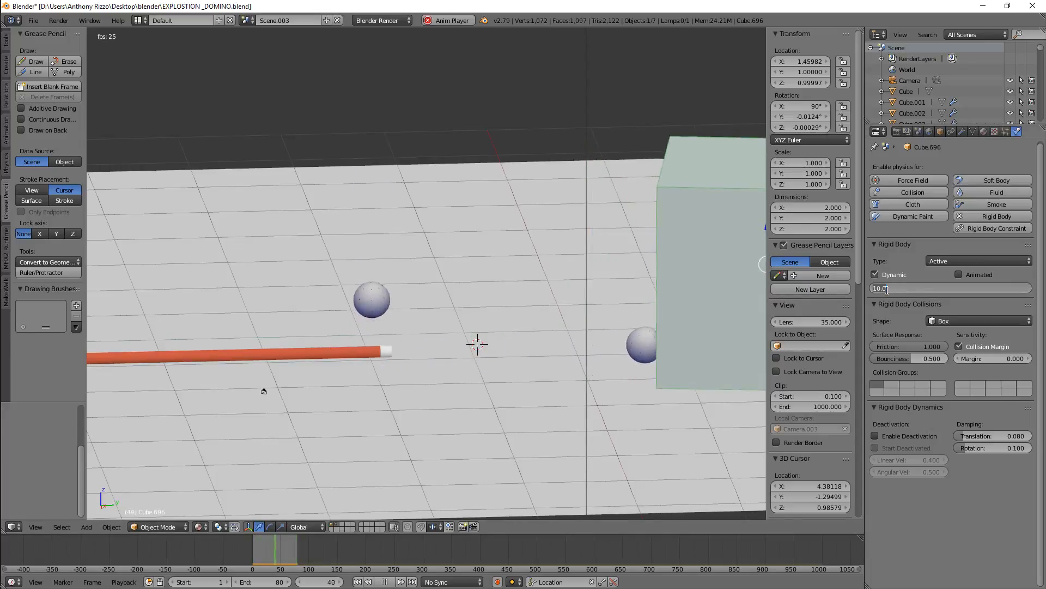
type("100")
key("Return")
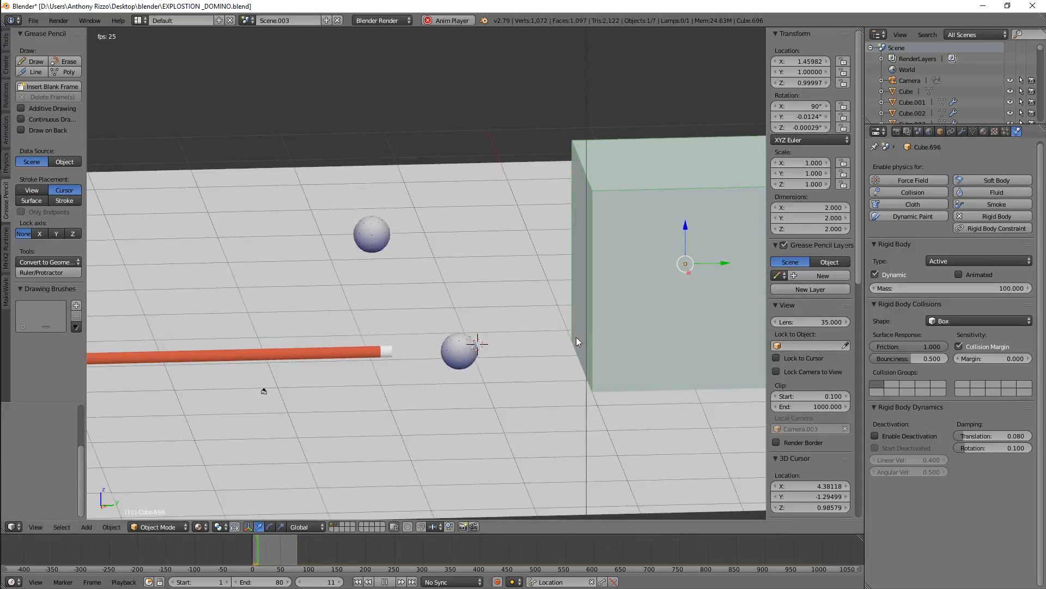
Set the box's mass to 5
left_click(882, 288)
type("5")
key("Return")
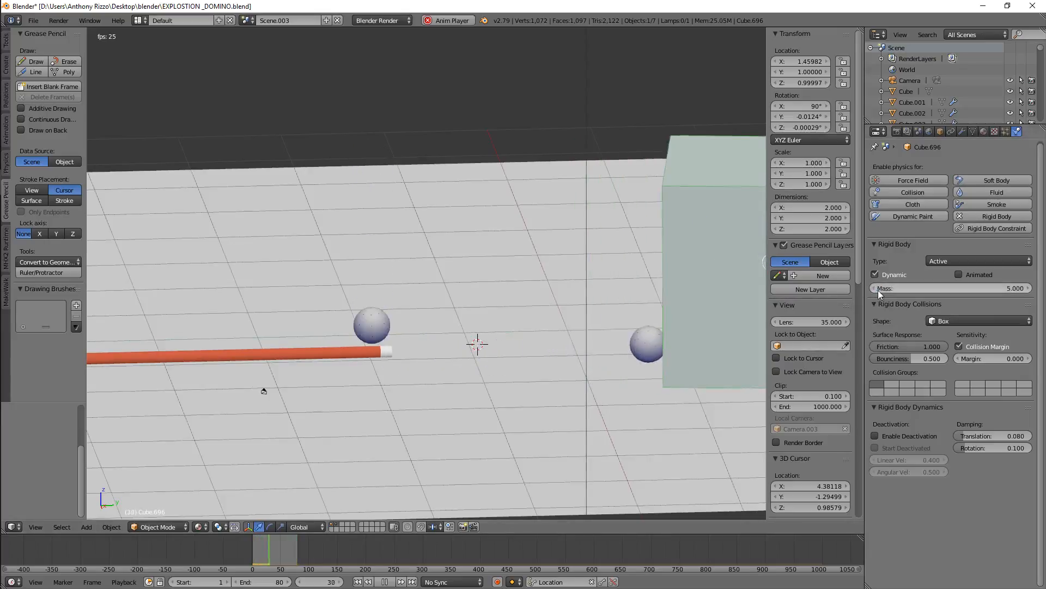
Set the box's collision bounciness to 0
right_click(636, 412)
right_click(633, 350)
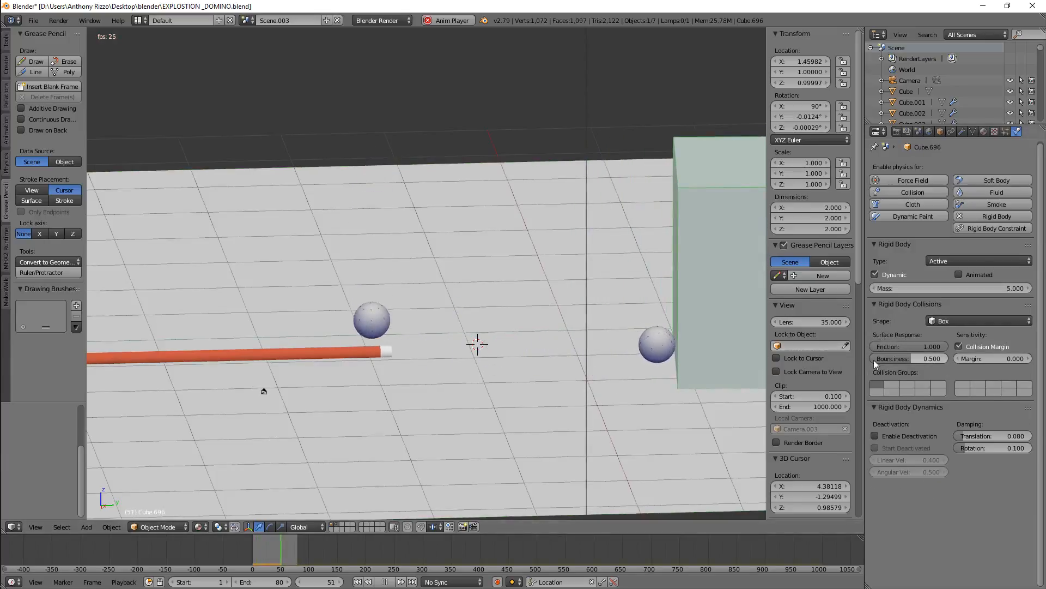
left_click_drag(910, 358, 875, 358)
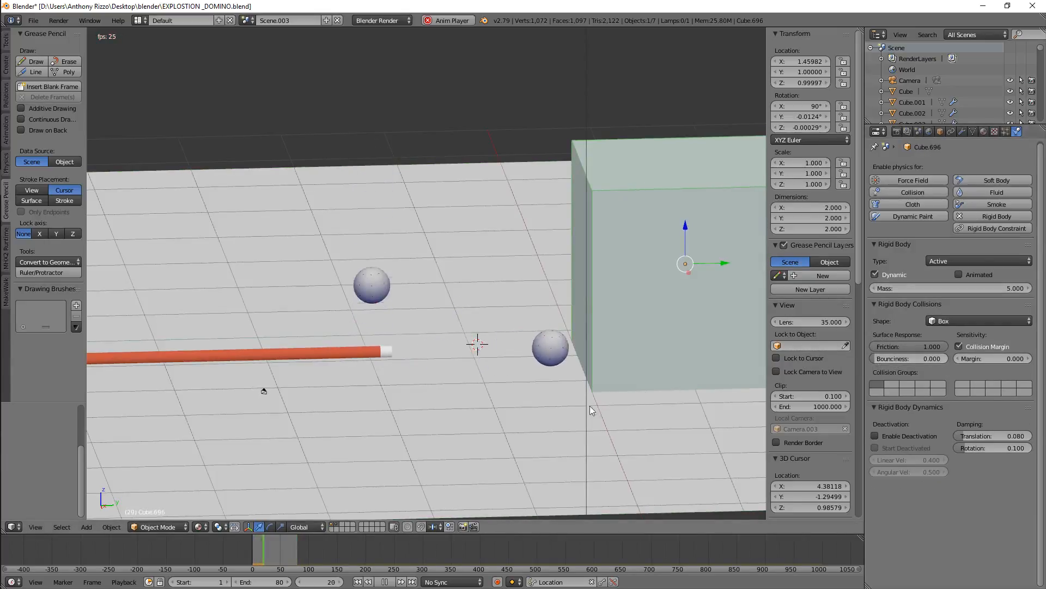
Select the ball next to the box and set its rigid body mass to 5
right_click(654, 350)
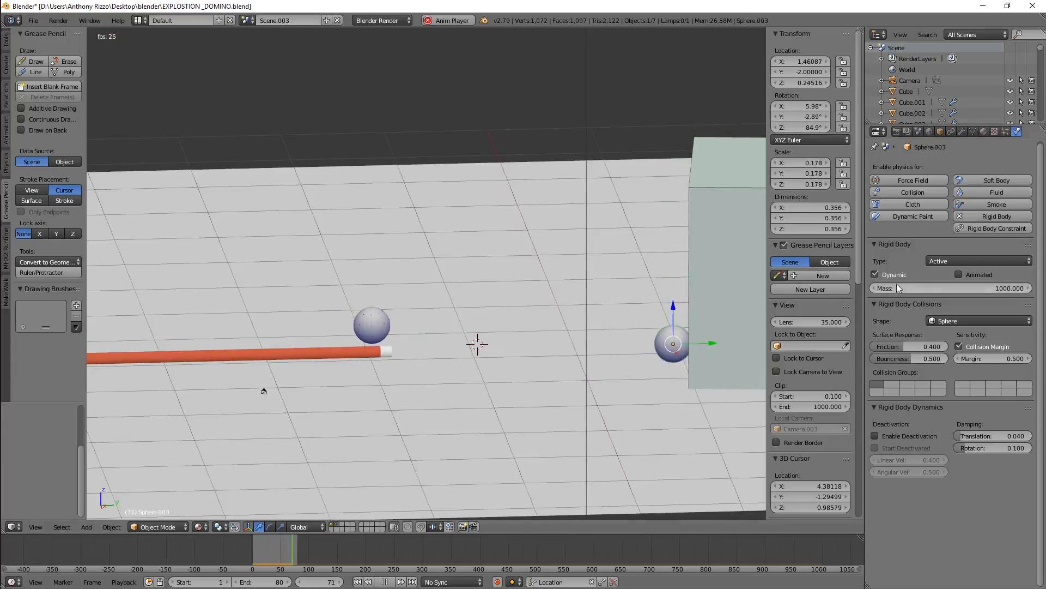
left_click(938, 287)
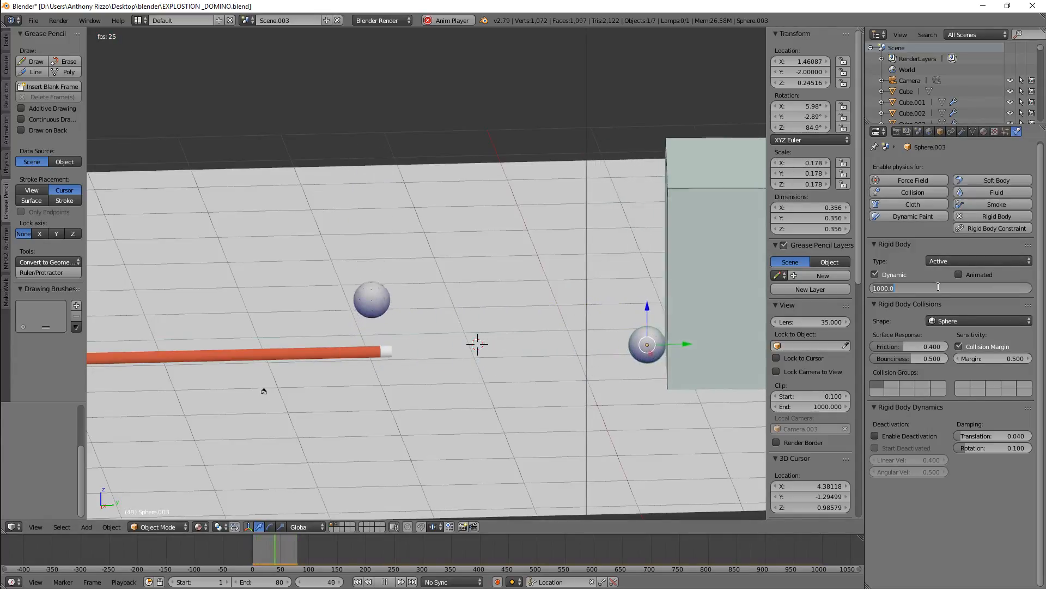
type("5")
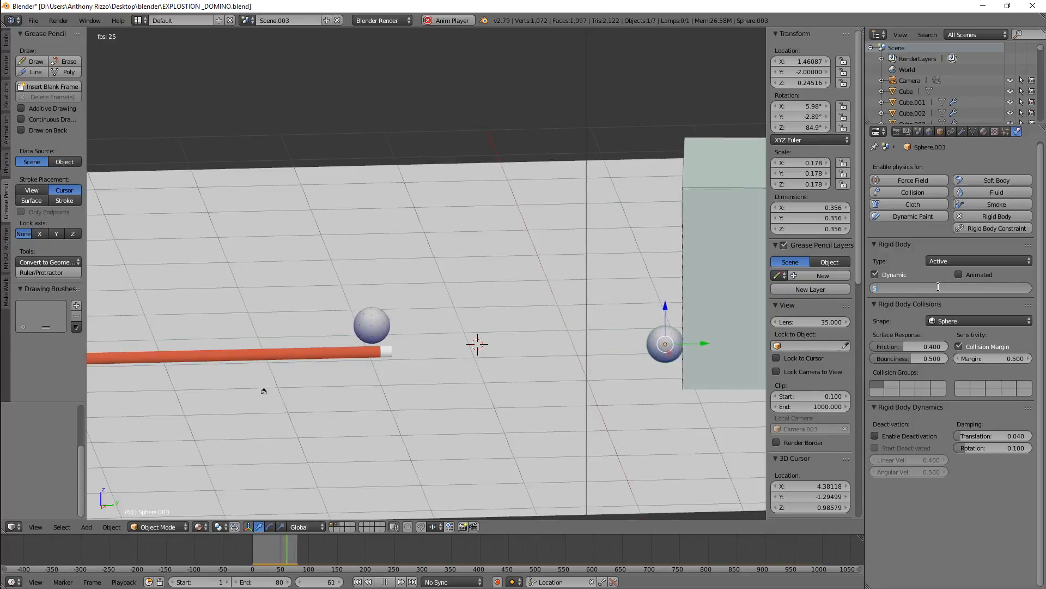
key("Return")
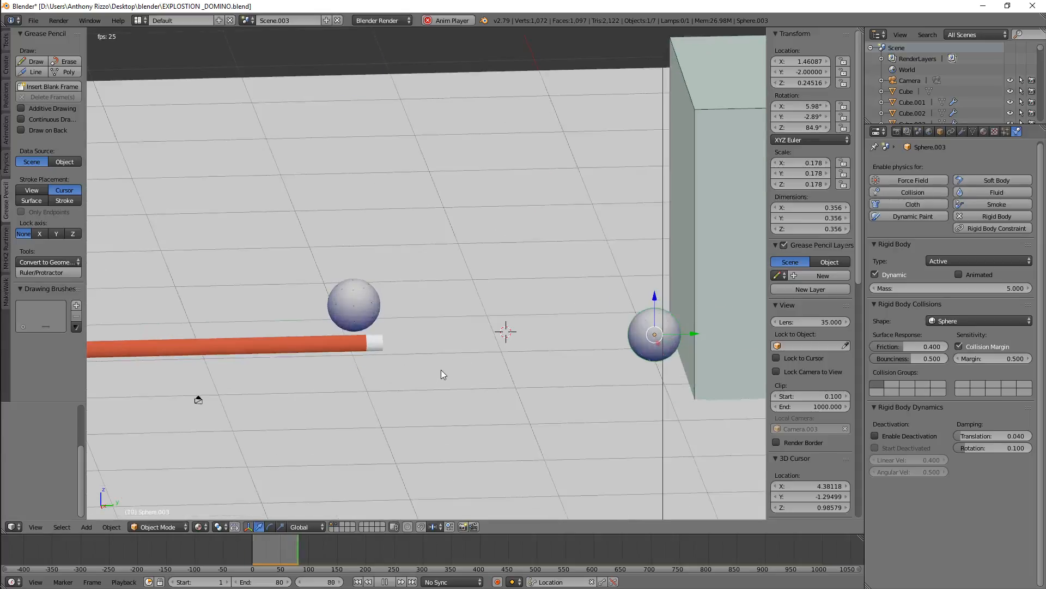
right_click(437, 391)
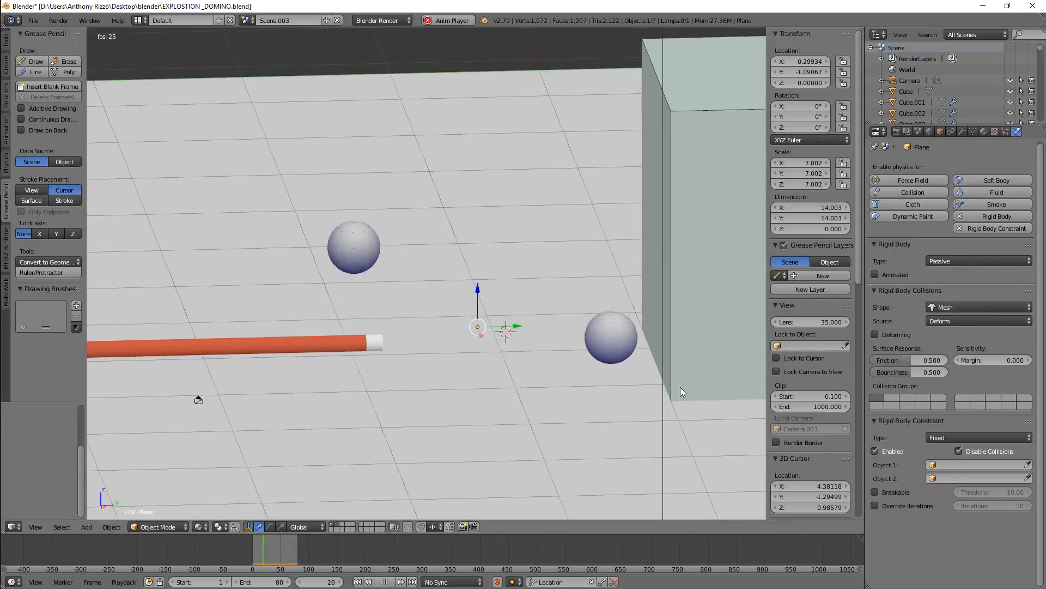
left_click(969, 260)
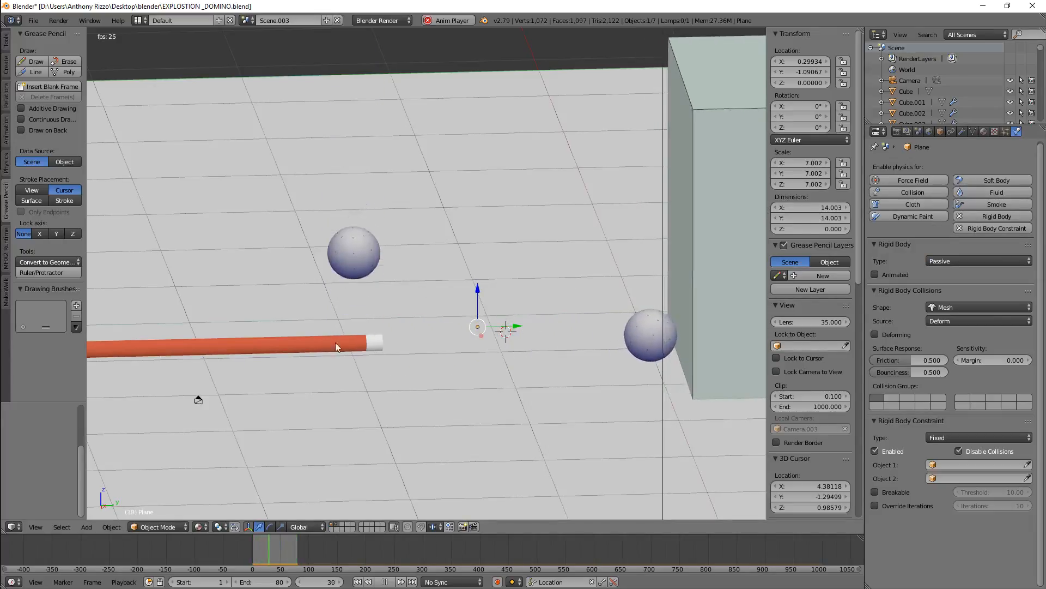
left_click(960, 261)
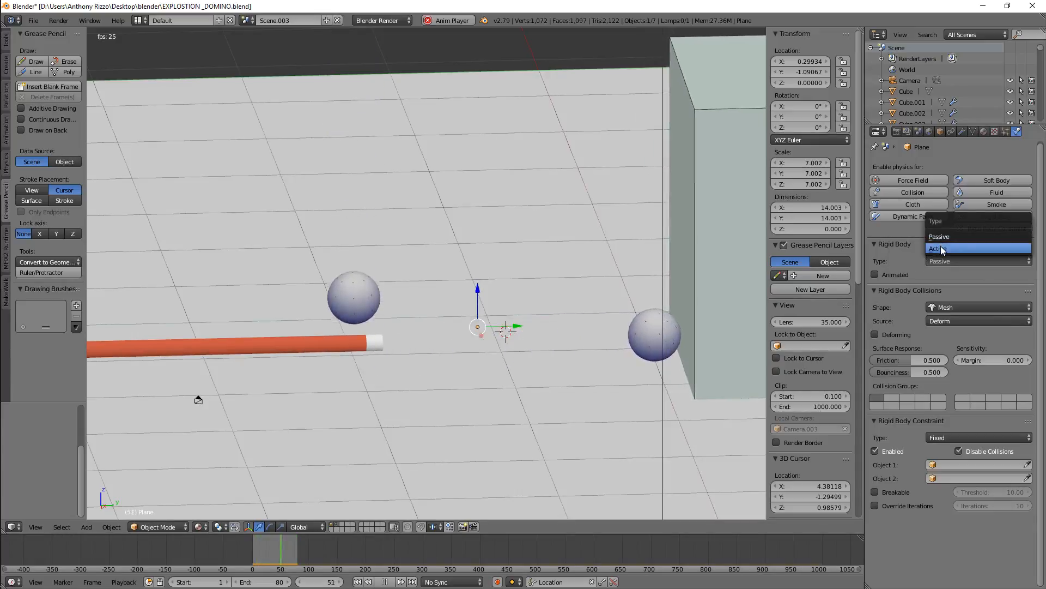
left_click(941, 248)
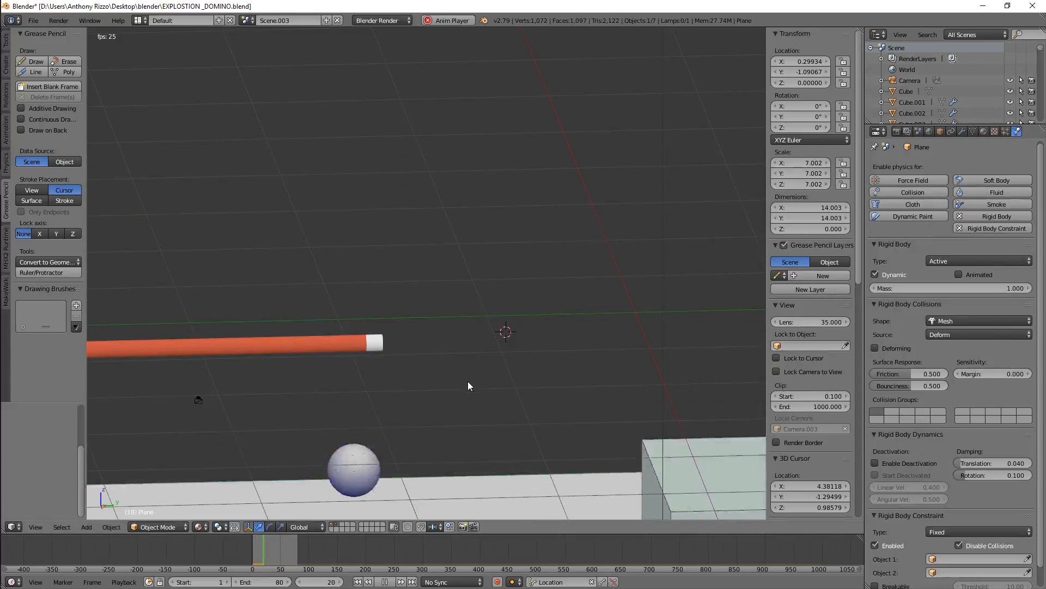
left_click(941, 261)
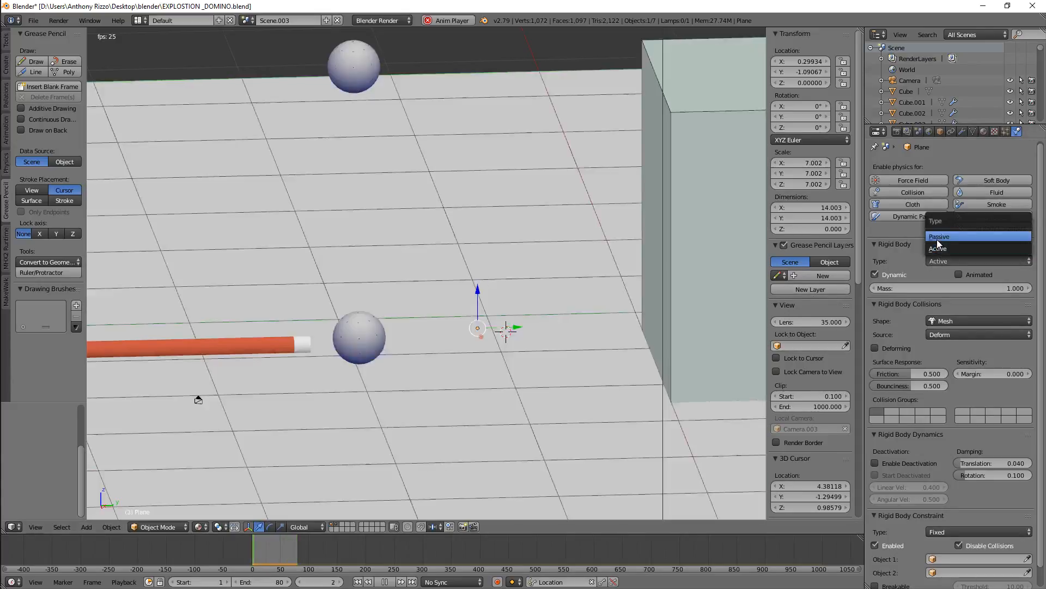
left_click(939, 236)
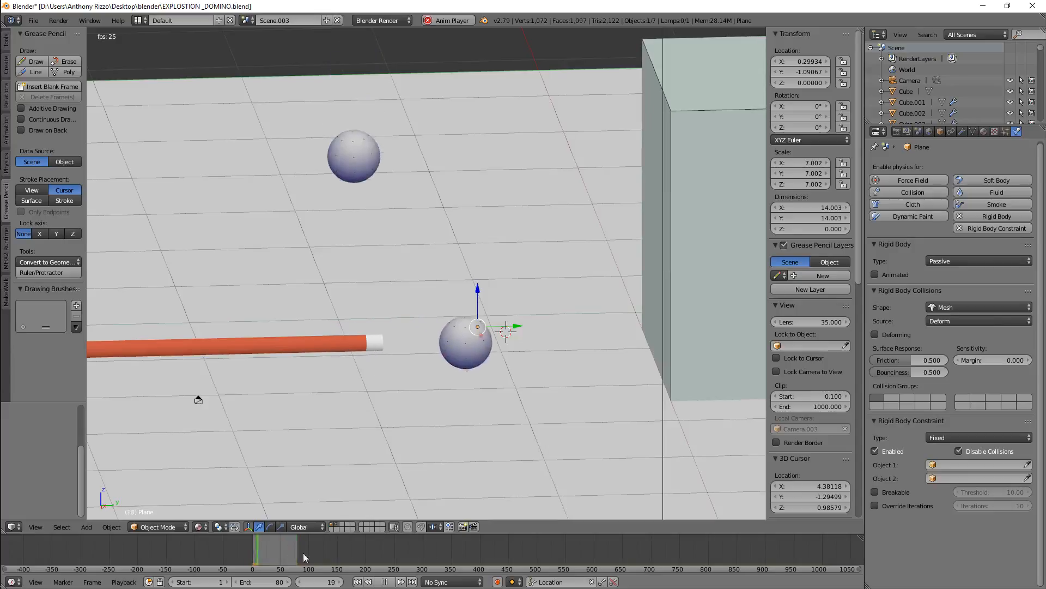
Stop the animation and examine the ball and the box up close
left_click(385, 582)
right_click(655, 338)
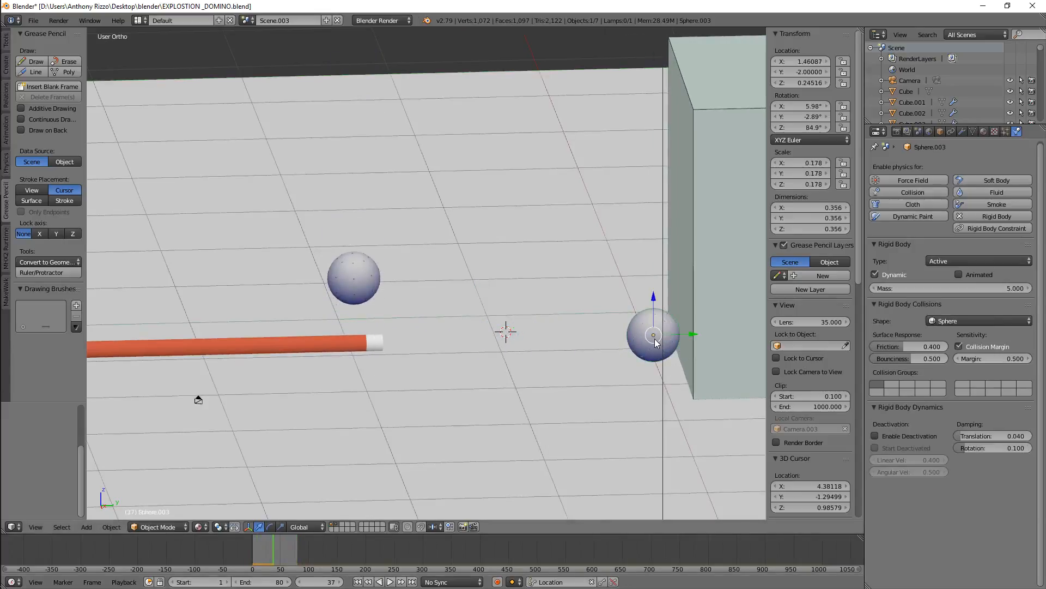
middle_click_drag(635, 346, 681, 384)
scroll(659, 337, "up", 5)
scroll(681, 384, "up", 2)
left_click(969, 320)
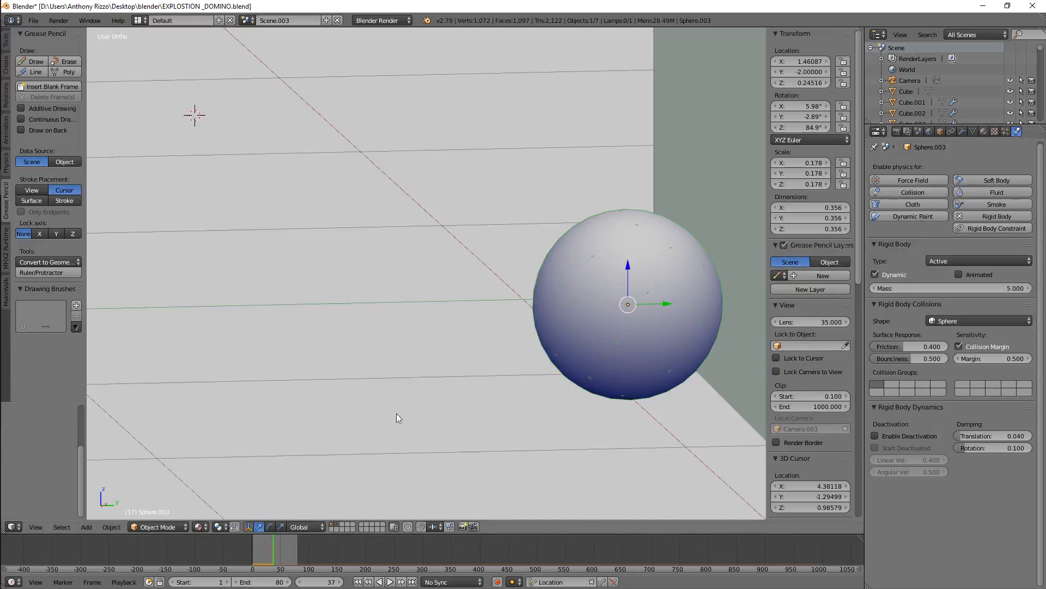
scroll(394, 414, "down", 6)
right_click(570, 343)
scroll(439, 364, "down", 3)
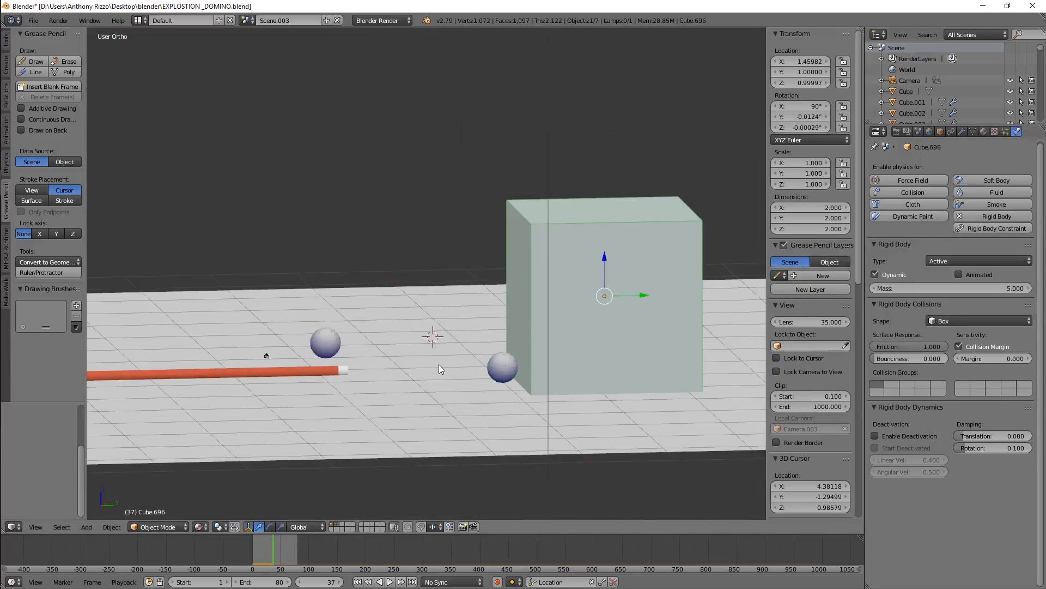
scroll(439, 364, "up", 4)
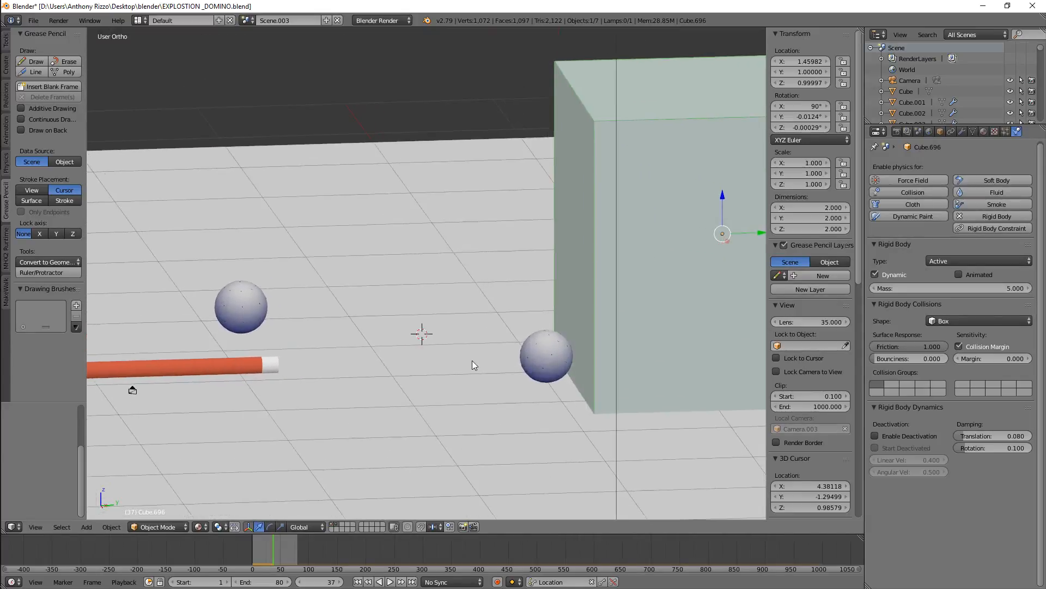
Inspect the cue stick and the box up close and rewind the timeline to frame 0
right_click(242, 369)
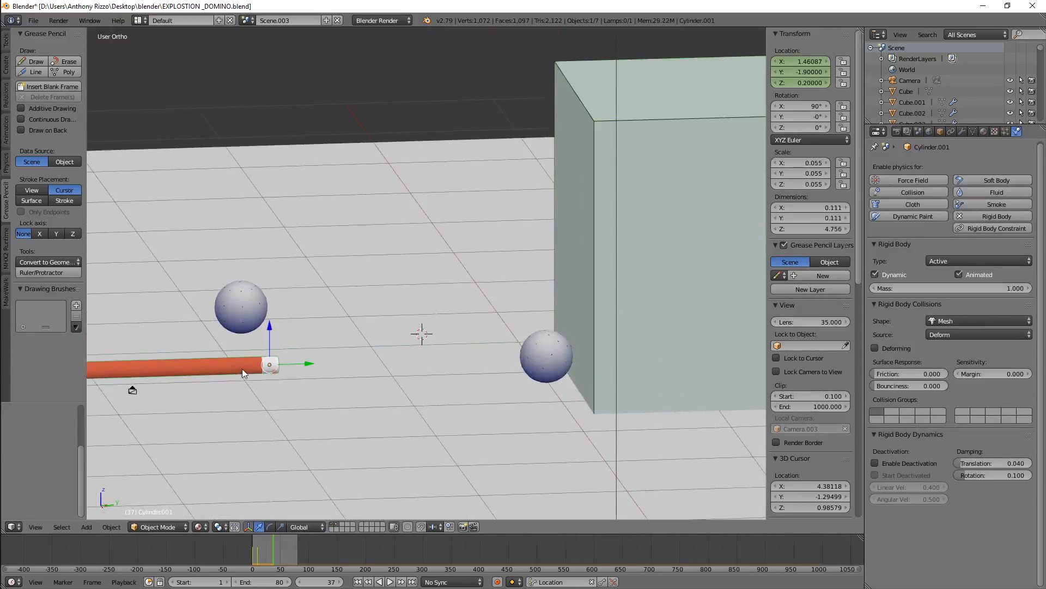
right_click(621, 361)
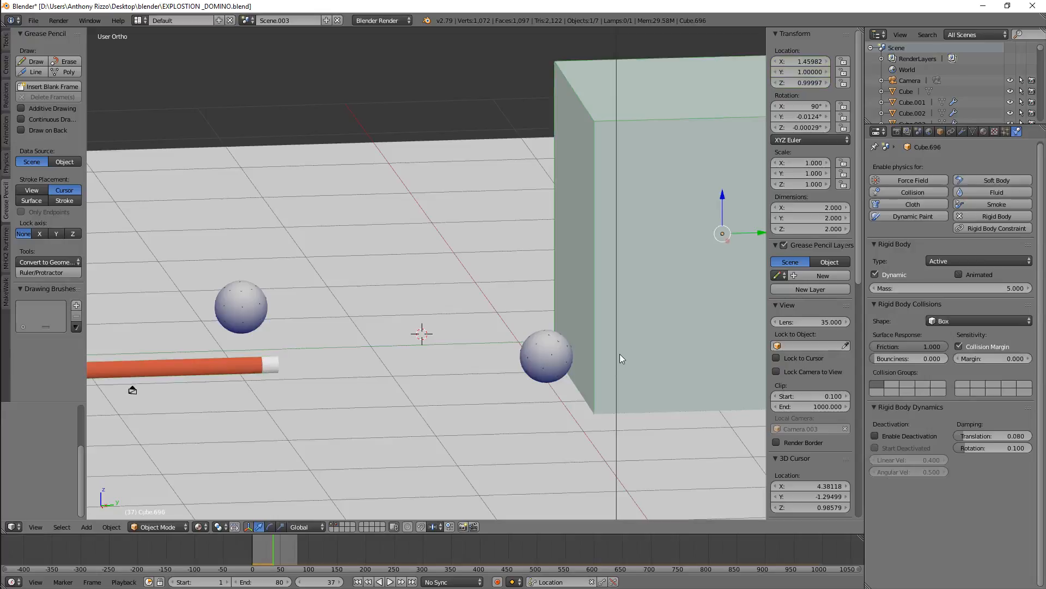
scroll(620, 354, "up", 3)
scroll(619, 353, "down", 4)
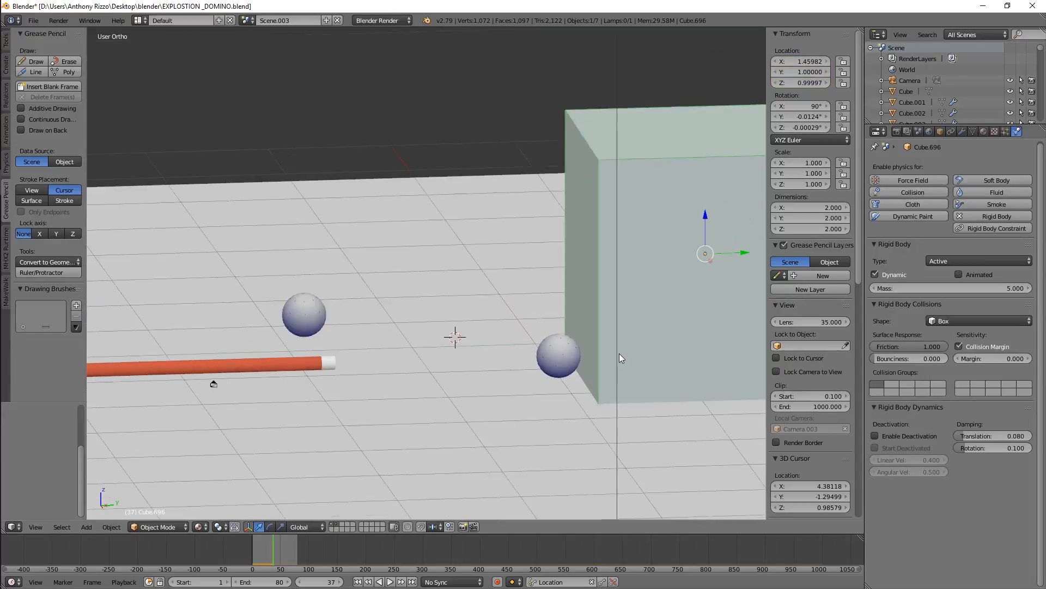
scroll(519, 400, "down", 2)
scroll(571, 392, "up", 6)
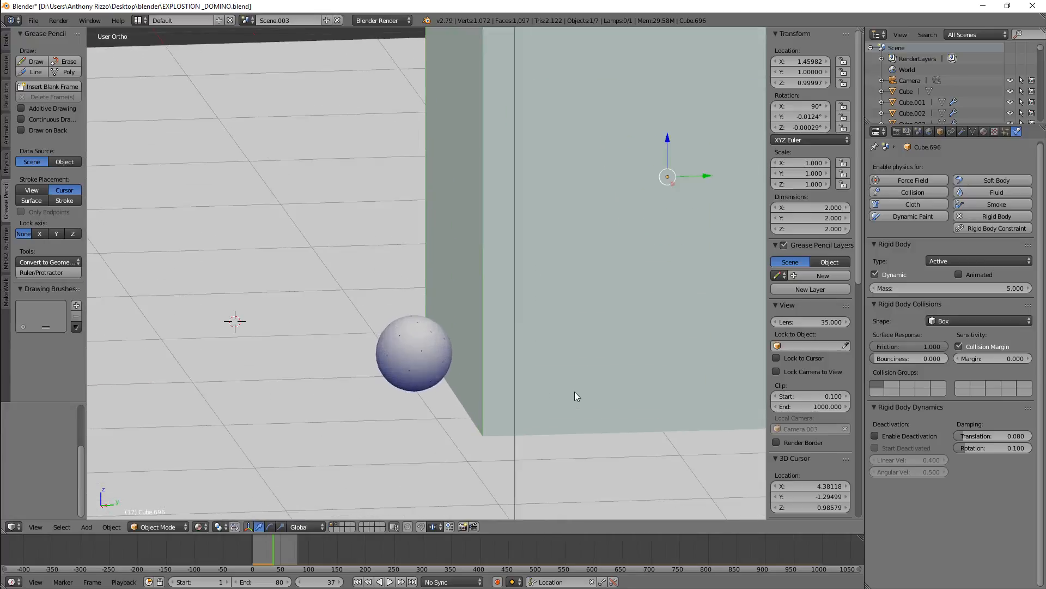
scroll(570, 390, "down", 3)
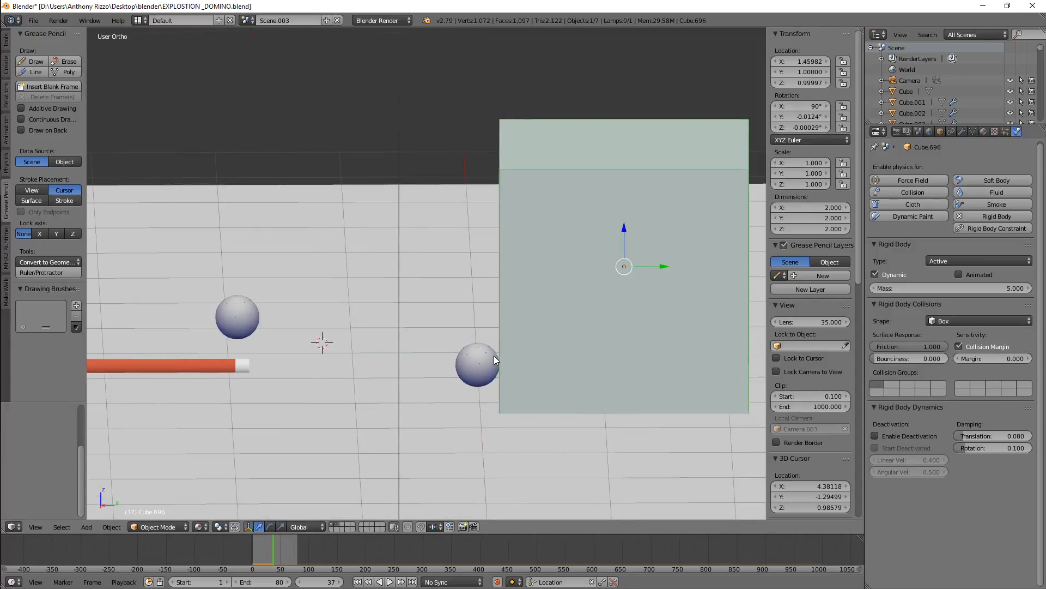
scroll(515, 345, "down", 2)
middle_click_drag(520, 349, 524, 357)
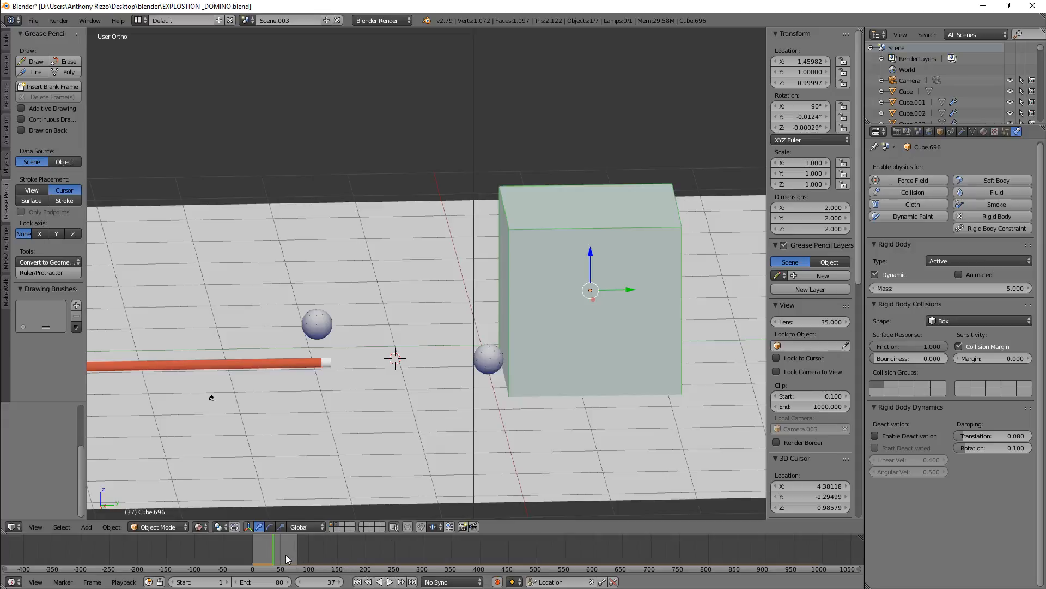
left_click_drag(276, 551, 245, 547)
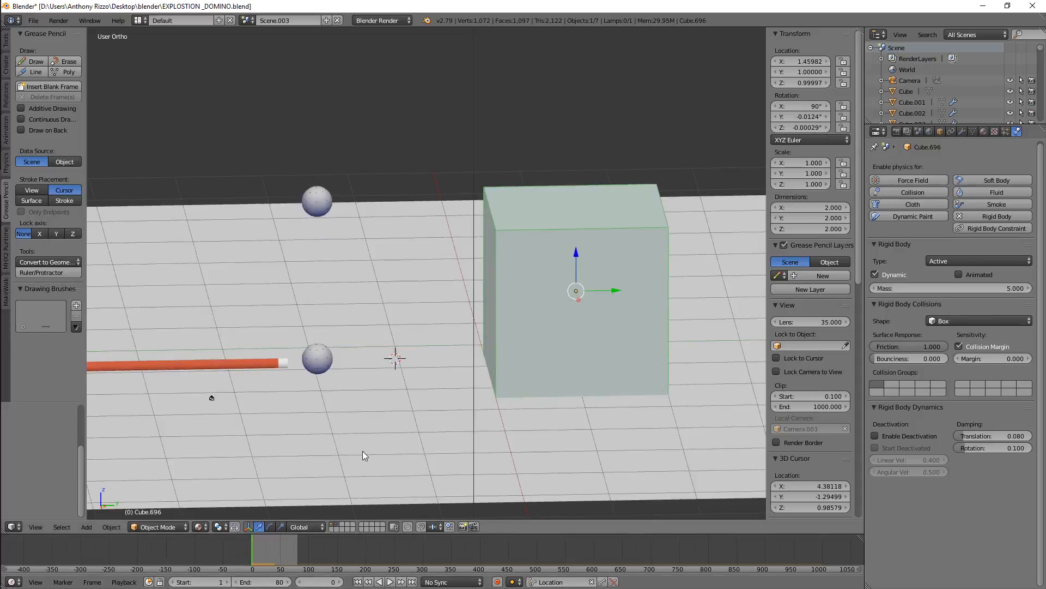
Select the ball beside the cue stick and examine its position relative to the stick and box
right_click(319, 364)
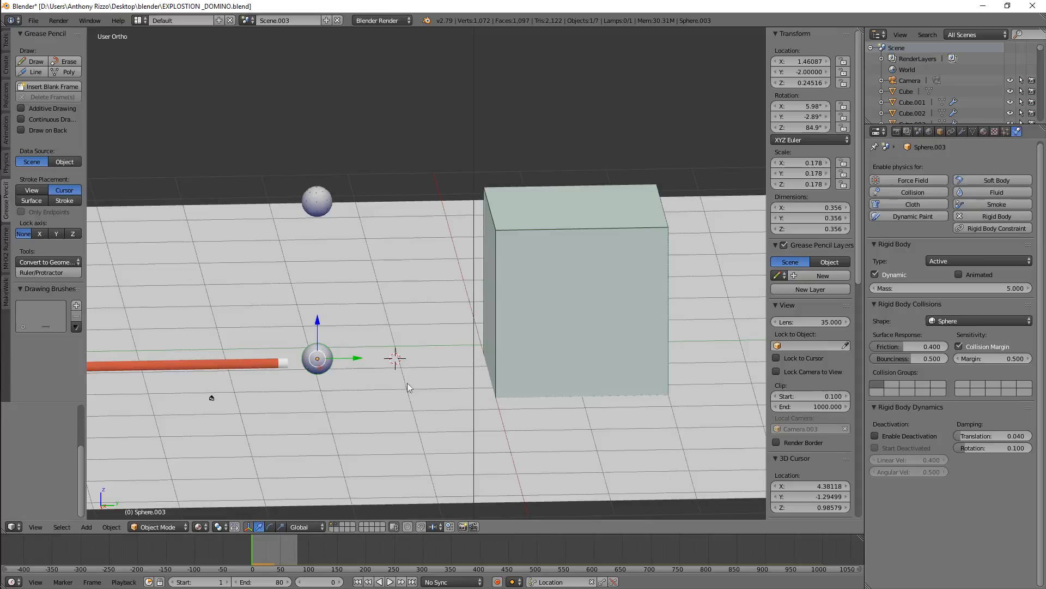
scroll(440, 404, "up", 2)
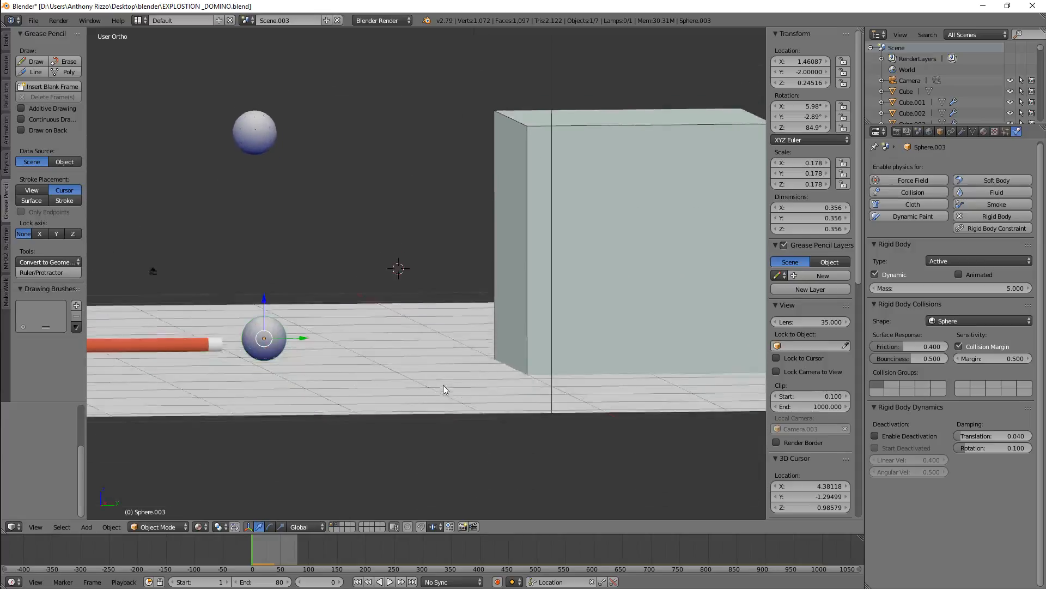
scroll(437, 398, "down", 5)
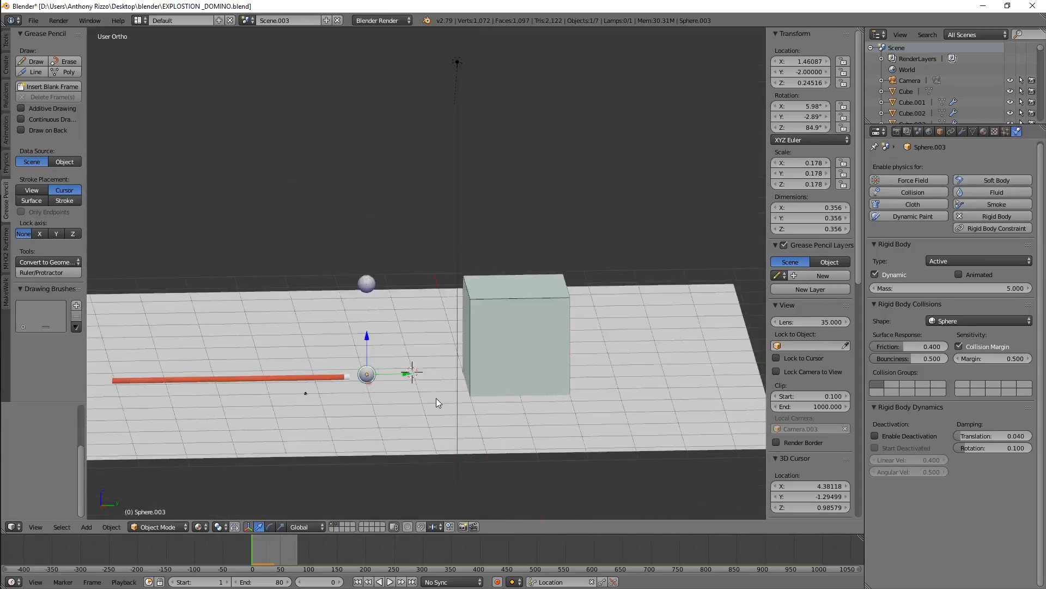
scroll(448, 419, "up", 6)
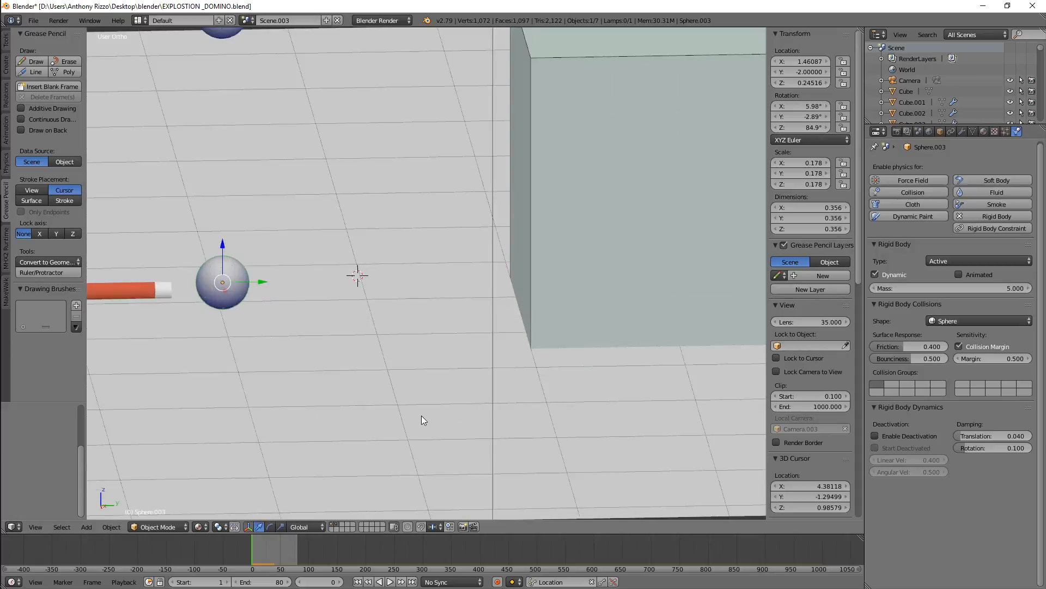
scroll(423, 419, "down", 3)
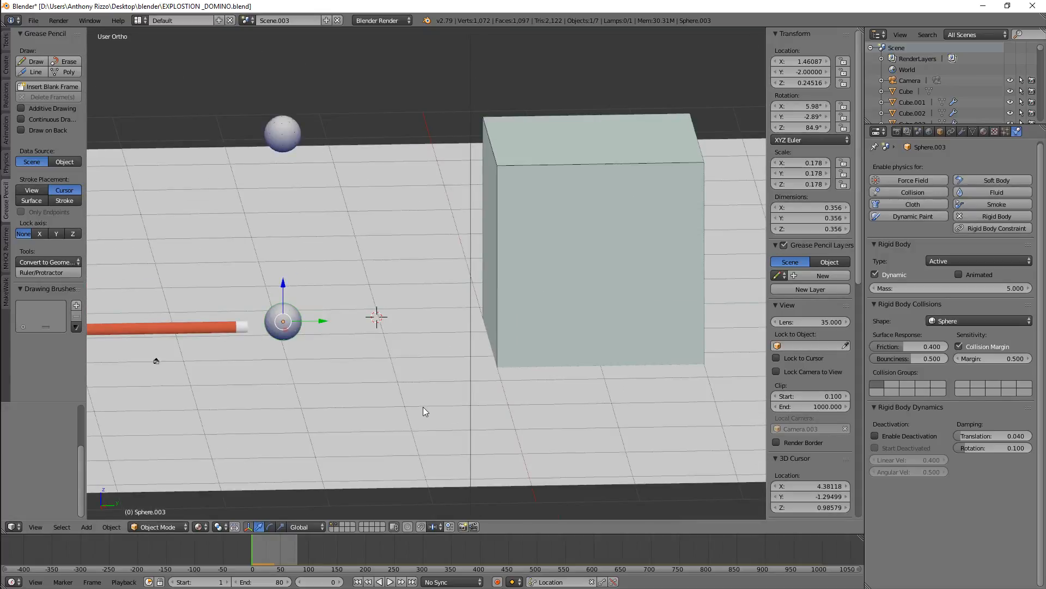
scroll(423, 408, "down", 2)
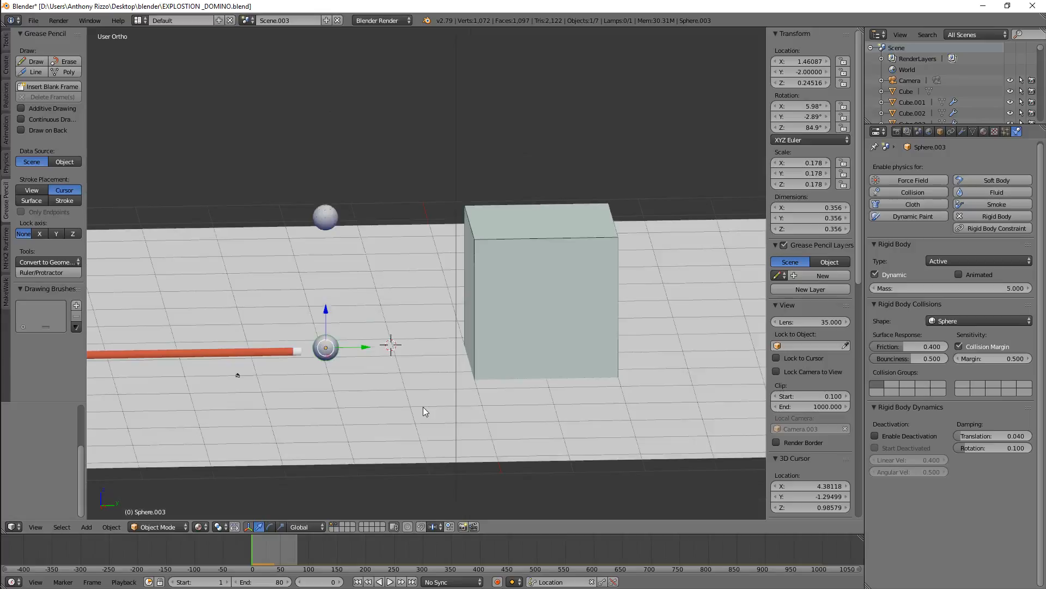
scroll(414, 379, "up", 2)
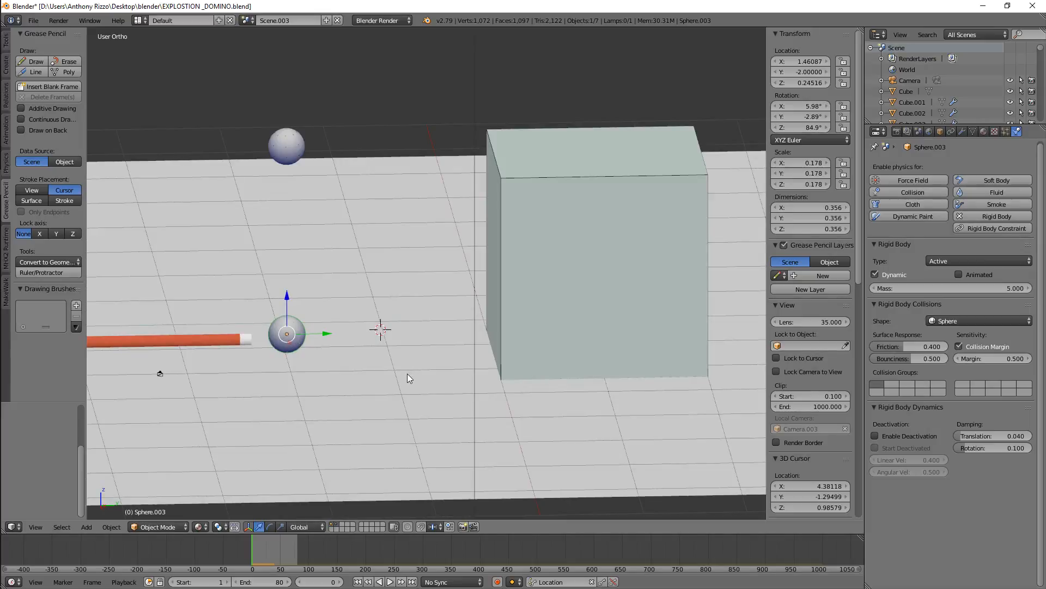
scroll(405, 362, "down", 1)
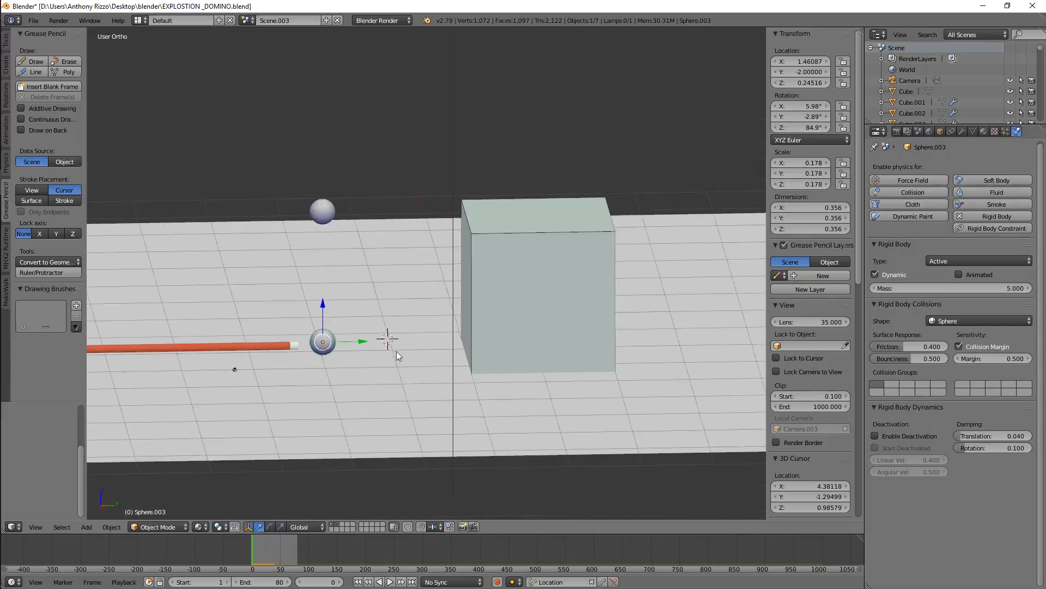
scroll(397, 351, "up", 4)
Select the floor plane and the box in turn and examine the gap between ball and box
right_click(389, 377)
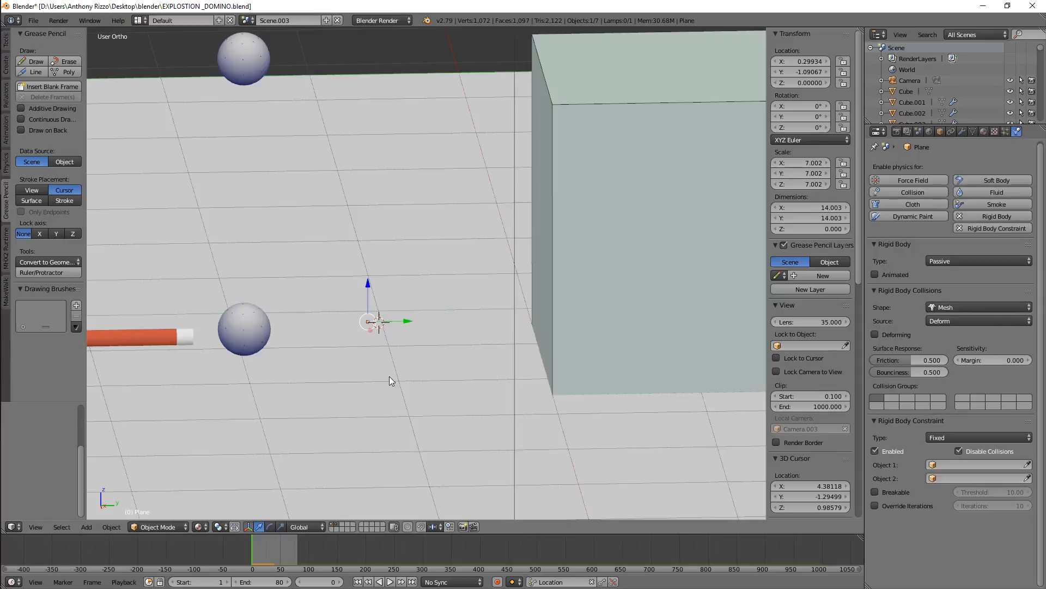
scroll(389, 376, "down", 3)
scroll(389, 376, "up", 4)
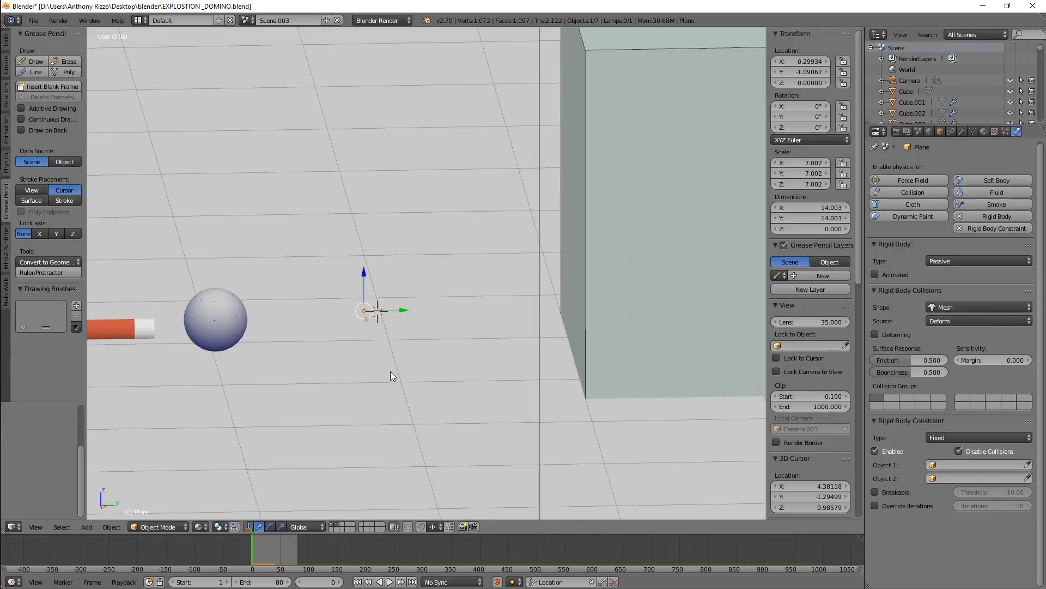
scroll(390, 371, "down", 3)
scroll(391, 369, "up", 5)
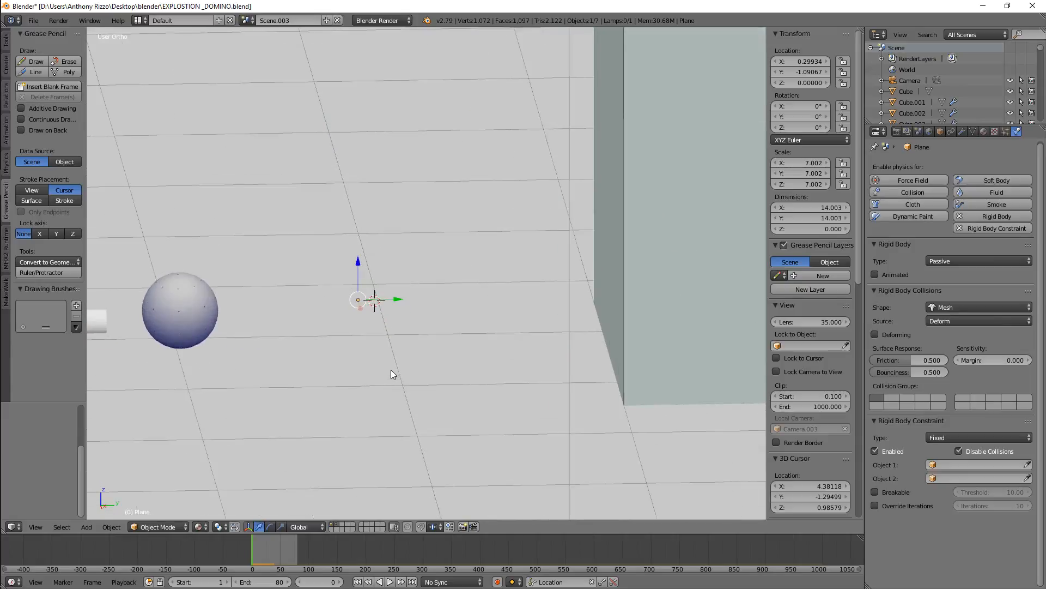
scroll(390, 370, "down", 1)
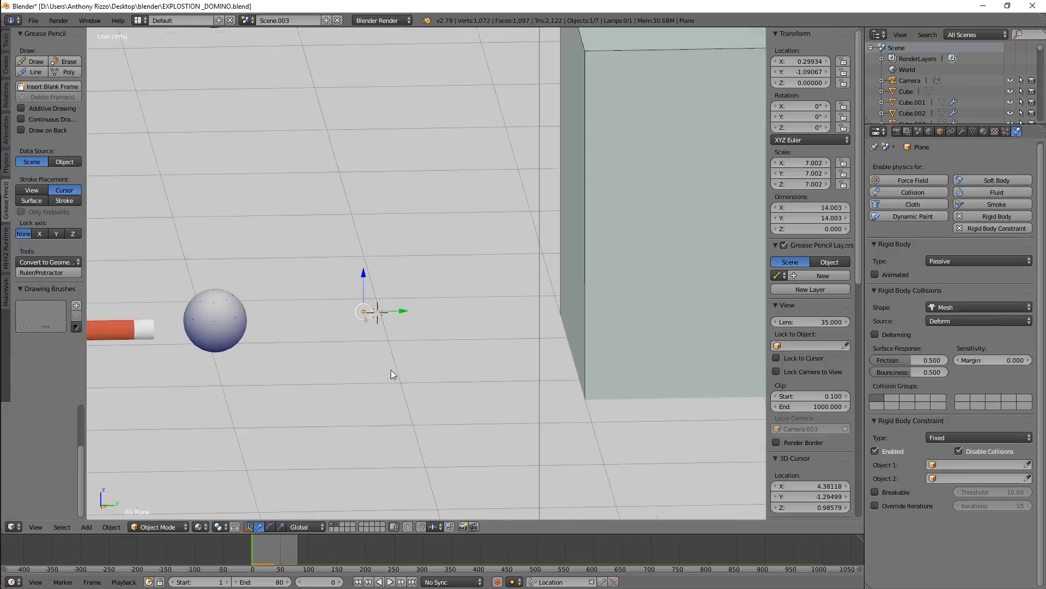
right_click(599, 293)
scroll(564, 294, "down", 2)
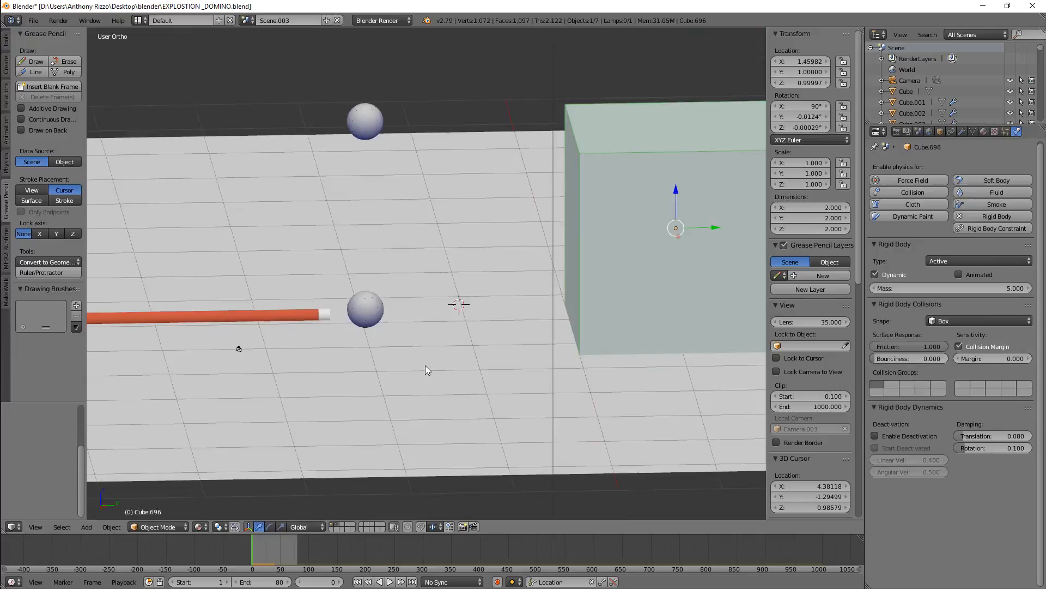
Select the ball and the floor plane and examine the floor's collision settings up close
right_click(375, 316)
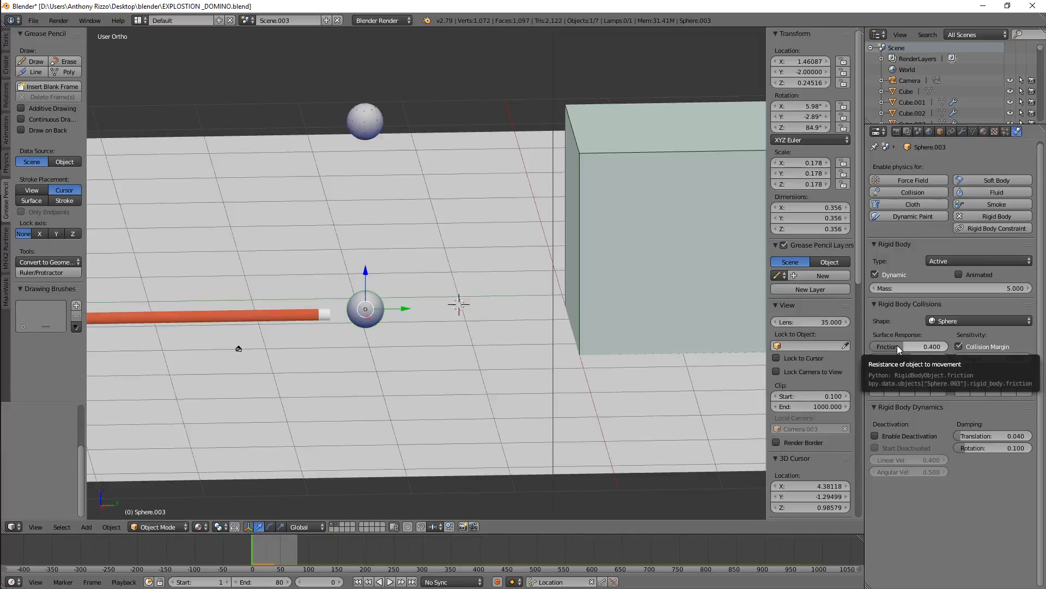
right_click(488, 356)
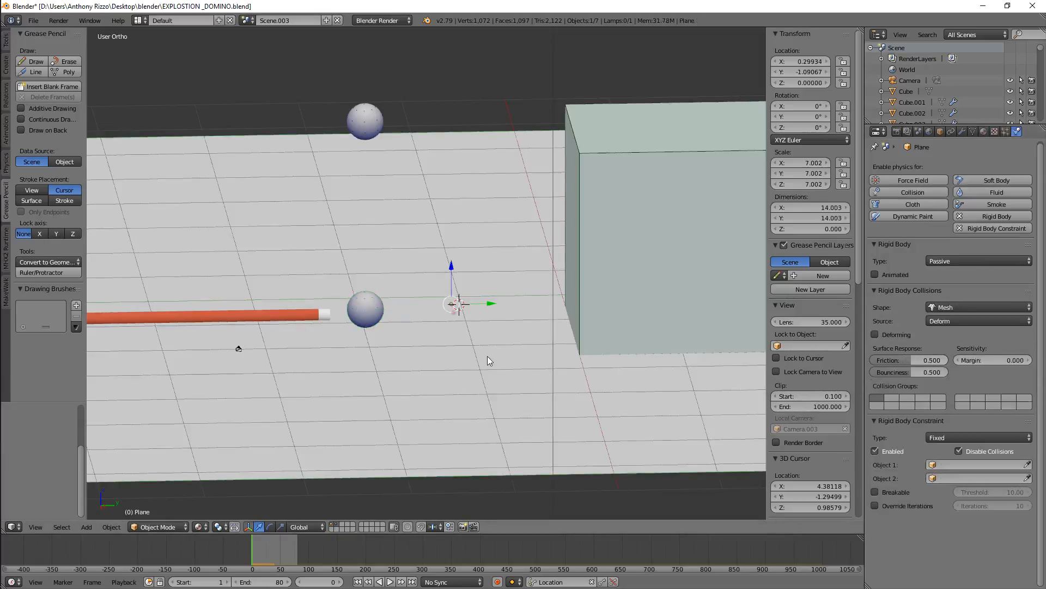
scroll(542, 404, "up", 2)
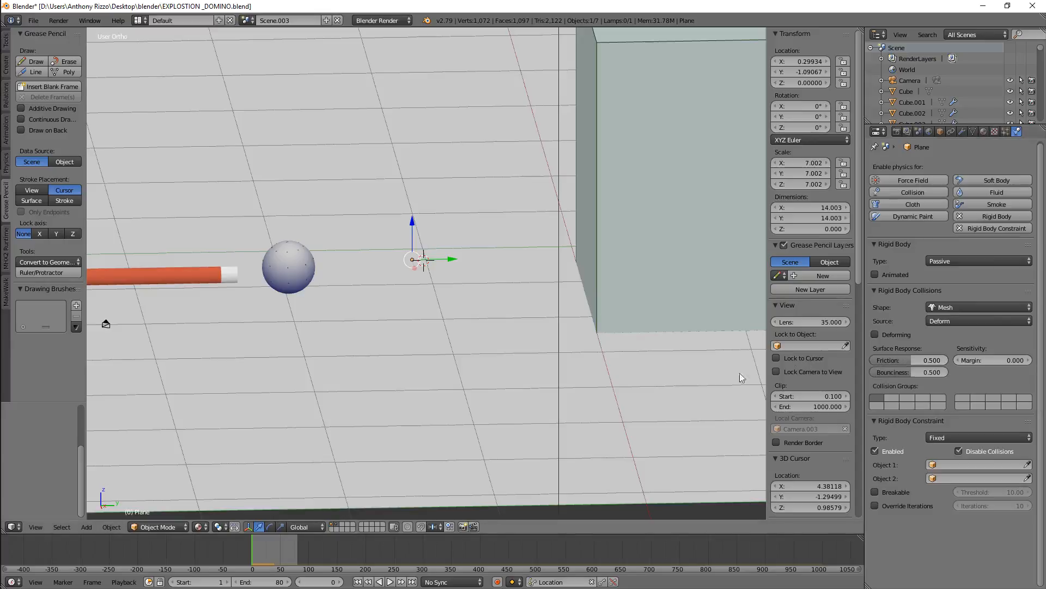
scroll(235, 286, "down", 2)
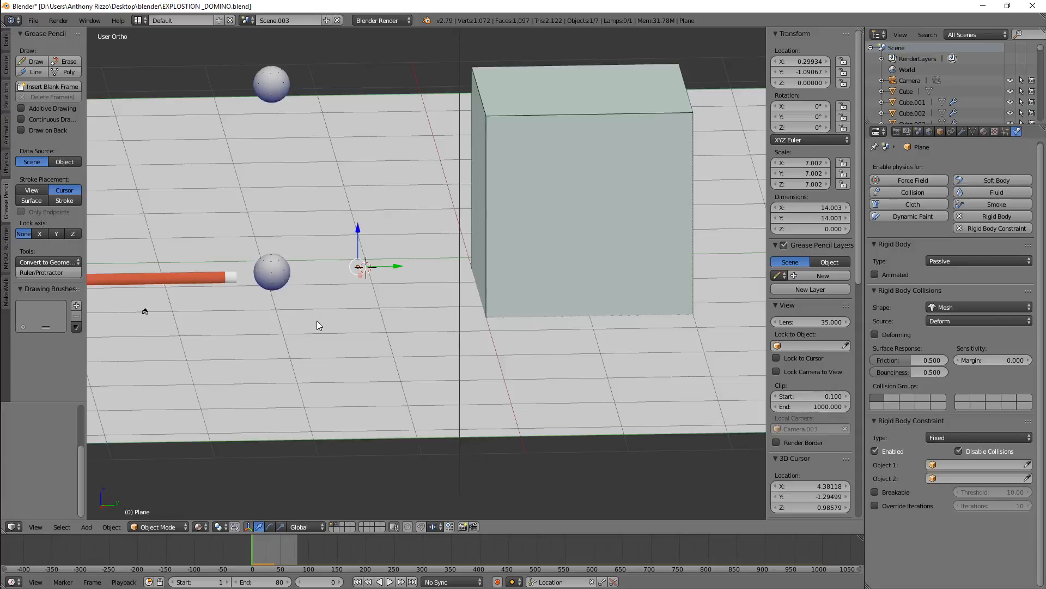
scroll(318, 323, "up", 2)
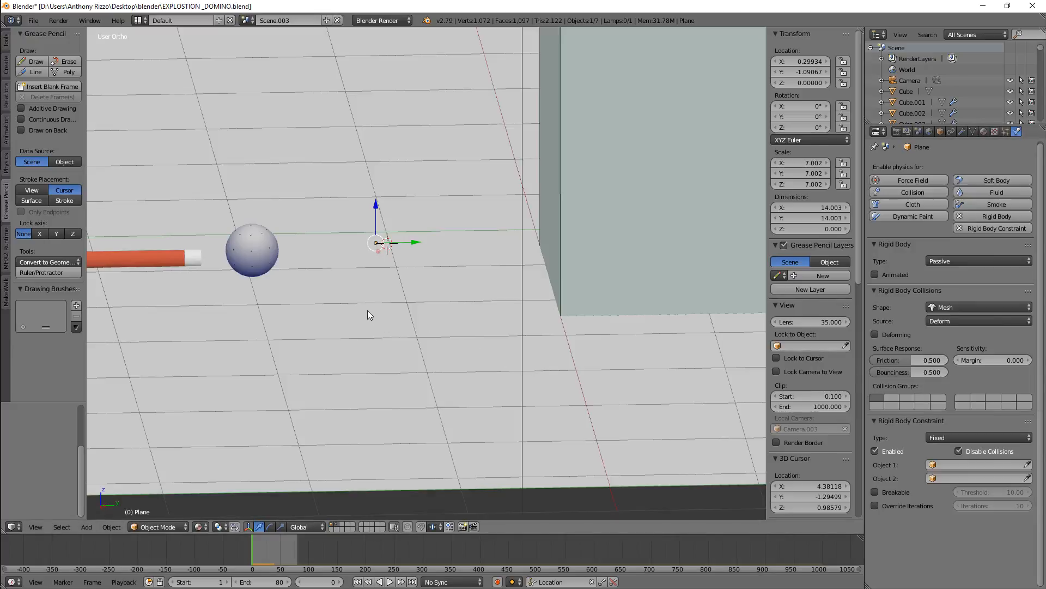
scroll(361, 309, "down", 3)
scroll(277, 302, "up", 6)
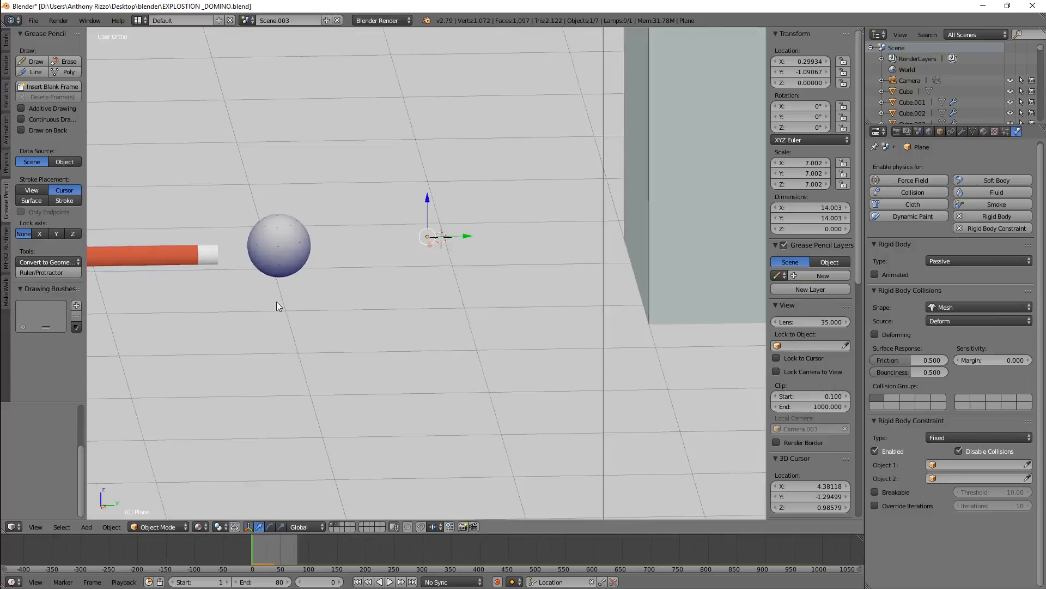
scroll(275, 303, "up", 2)
scroll(276, 303, "down", 2)
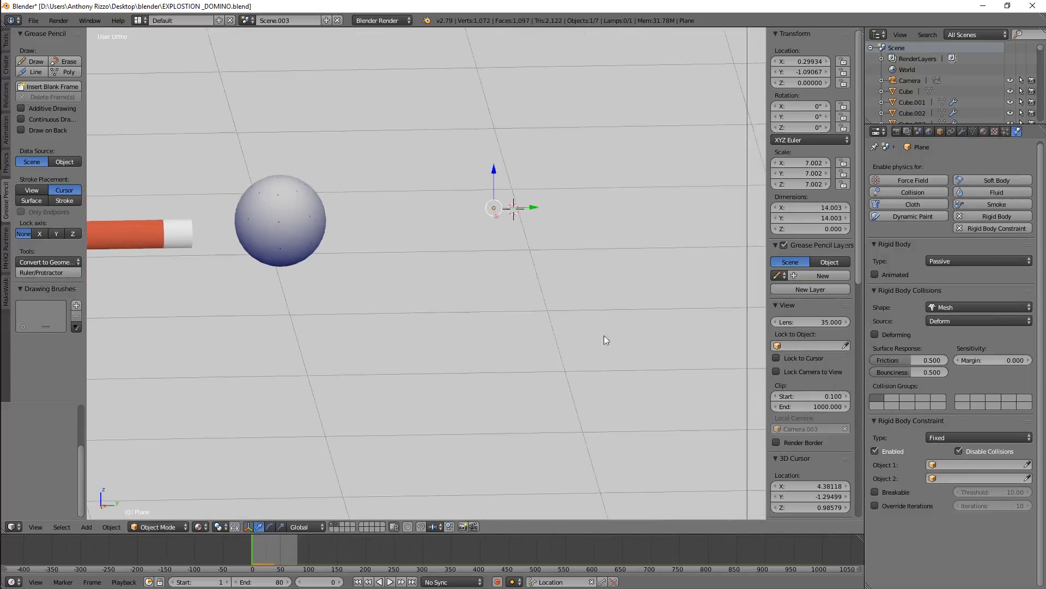
scroll(424, 317, "down", 3)
Set the floor plane's friction to 0 and play the animation
left_click_drag(916, 359, 625, 355)
key("KP_5")
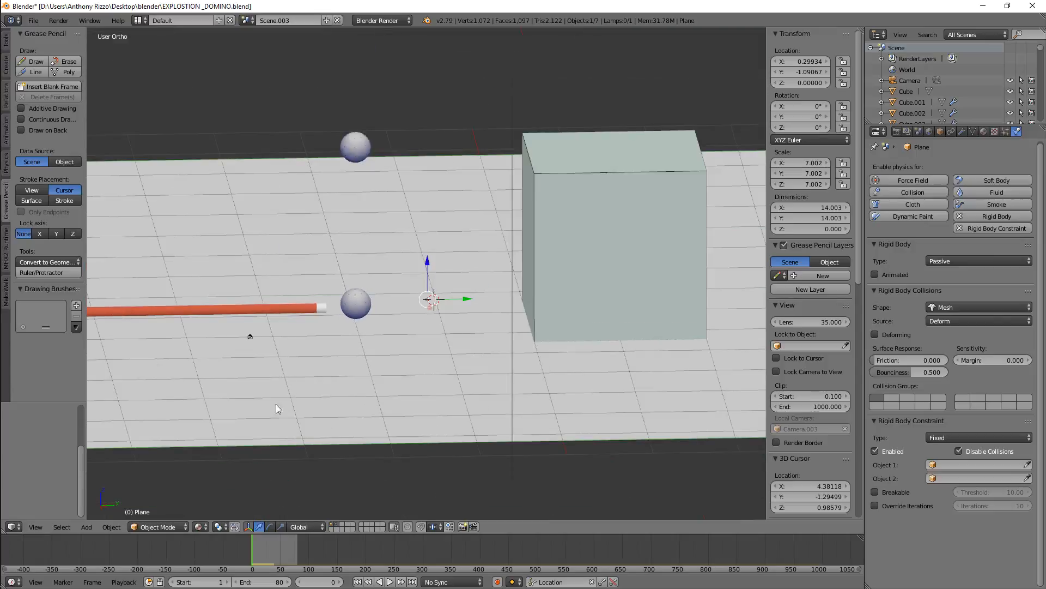
left_click(390, 582)
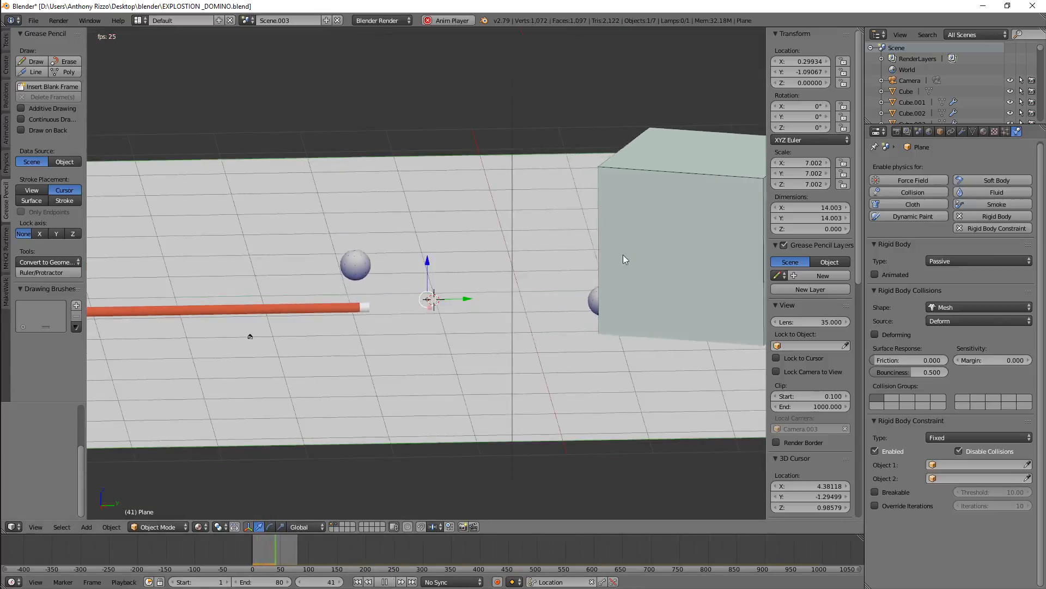
Select the floor plane and set its friction back to 0.5
right_click(684, 240)
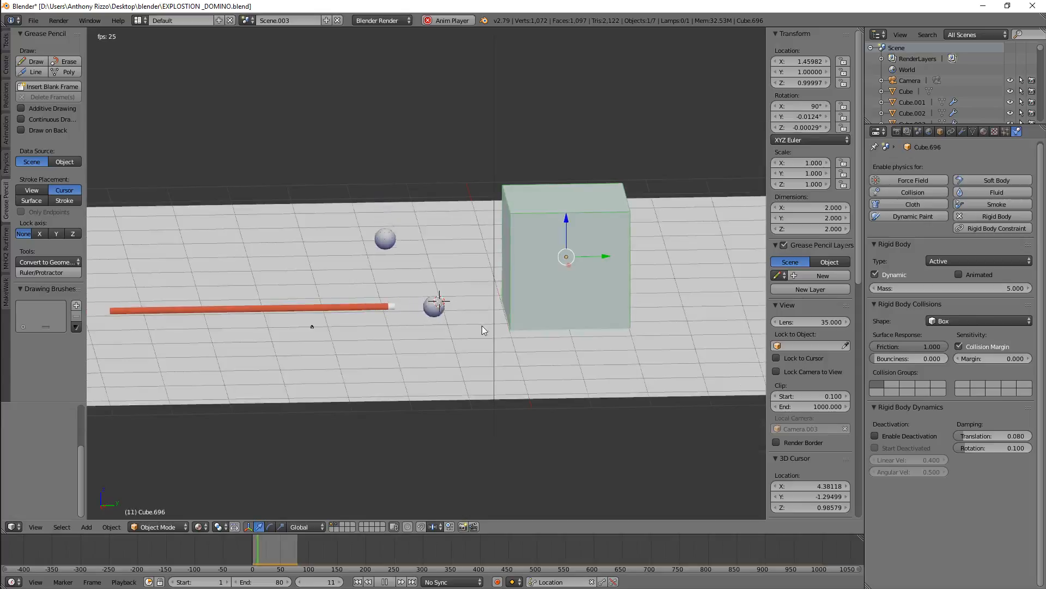
right_click(466, 351)
left_click(880, 361)
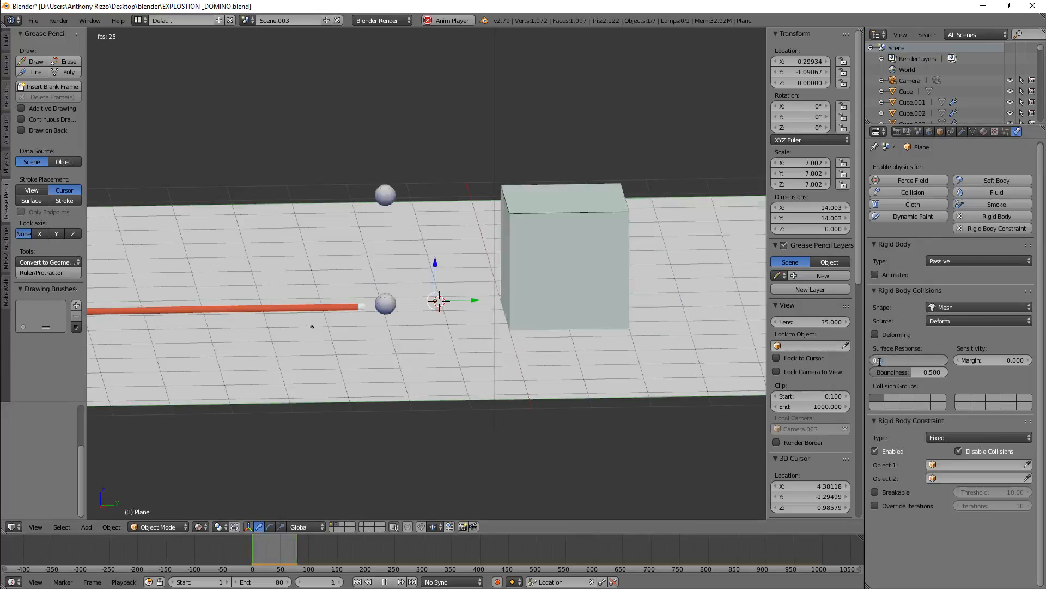
key("Return")
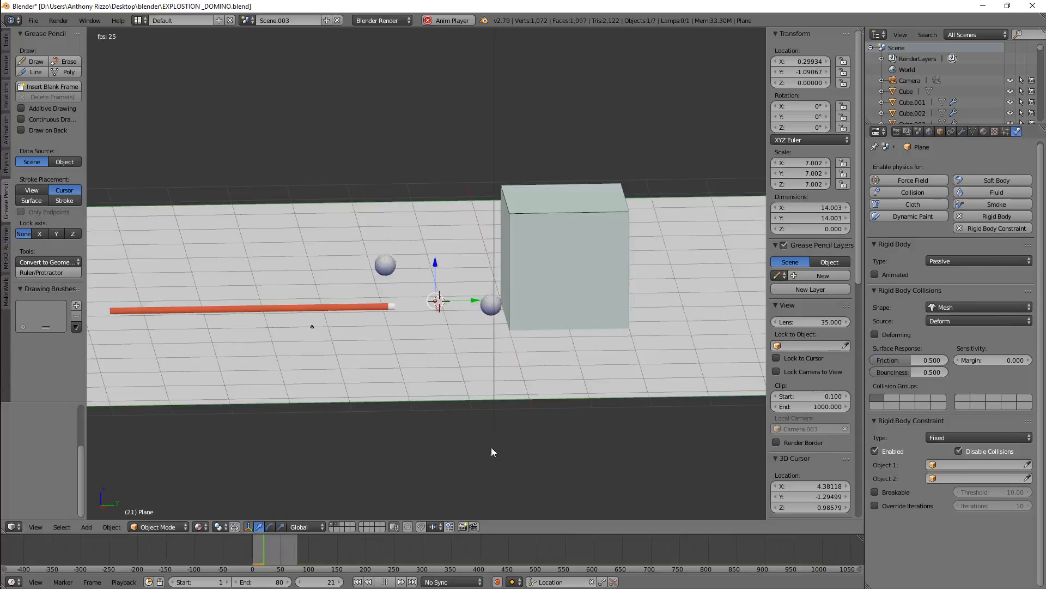
Select the box and the ball during playback to check their motion
right_click(562, 274)
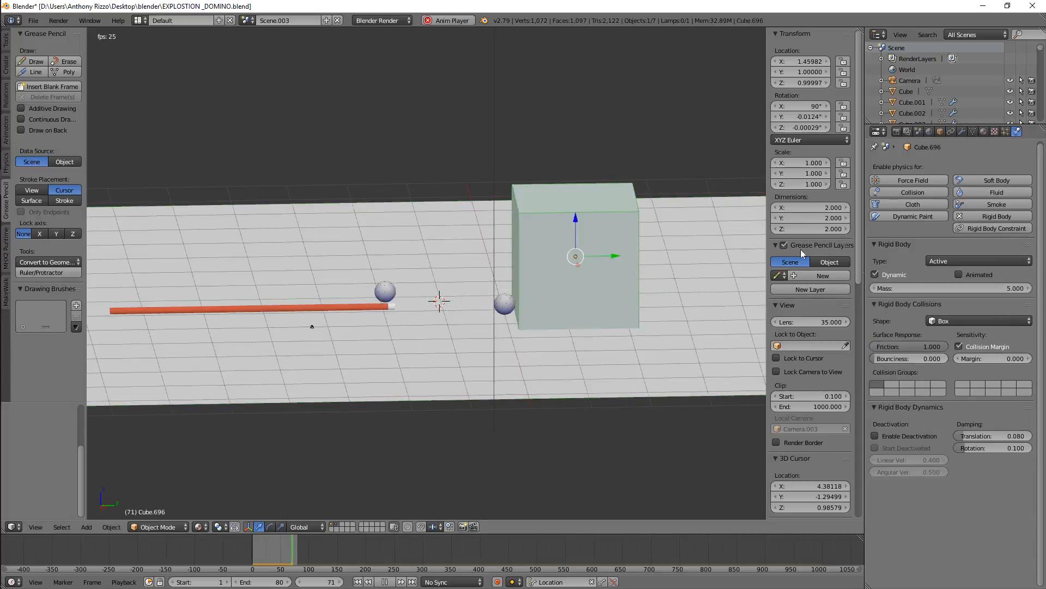
right_click(497, 305)
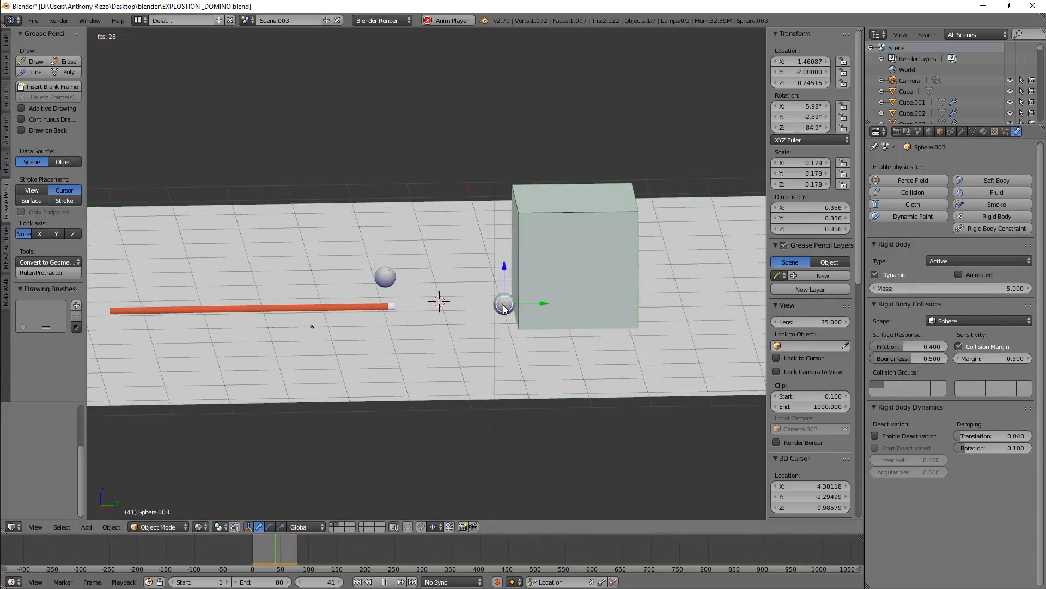
right_click(559, 243)
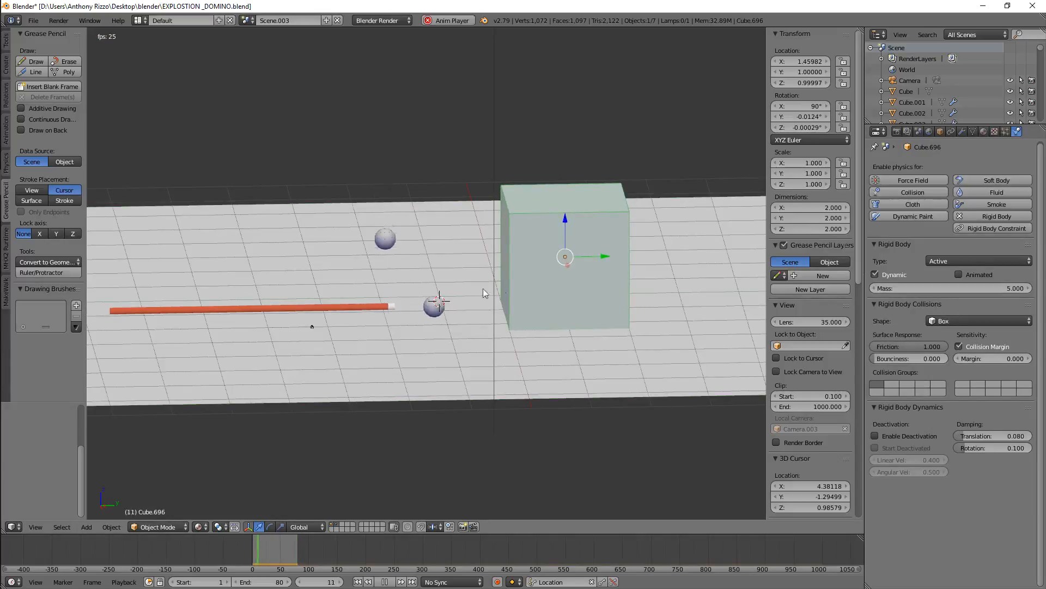
Select the raised ball and the floor plane during playback, then stop and rewind the animation
scroll(518, 312, "up", 3)
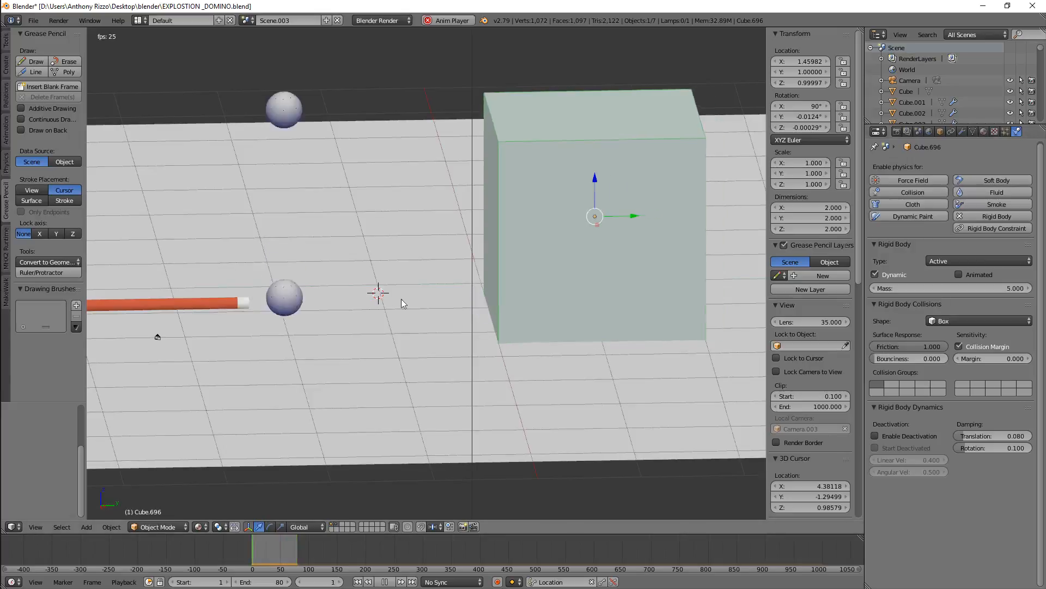
scroll(278, 236, "up", 3)
scroll(293, 279, "down", 1)
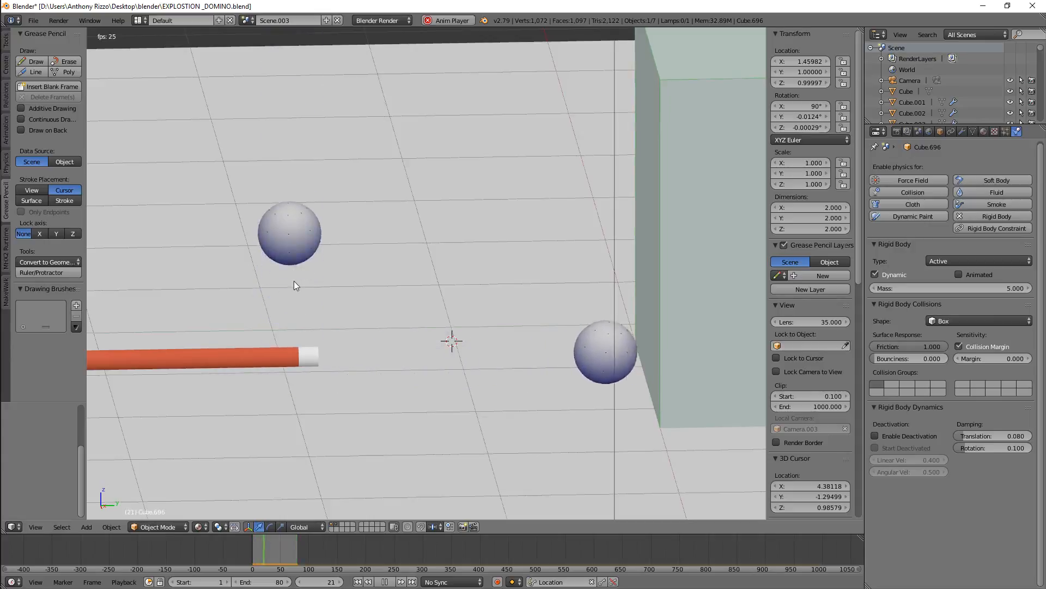
right_click(293, 278)
right_click(293, 275)
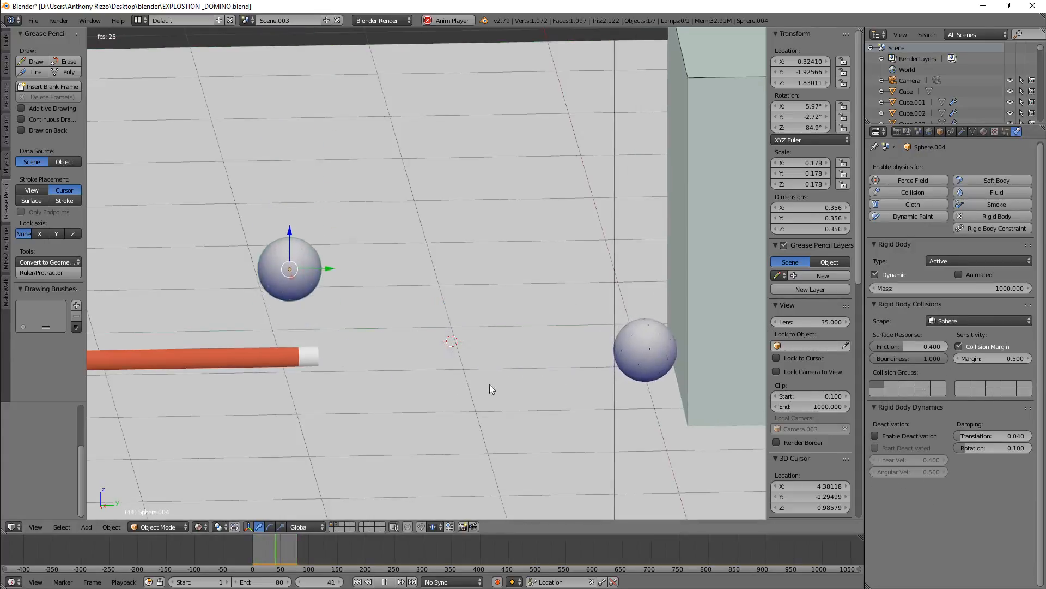
right_click(498, 416)
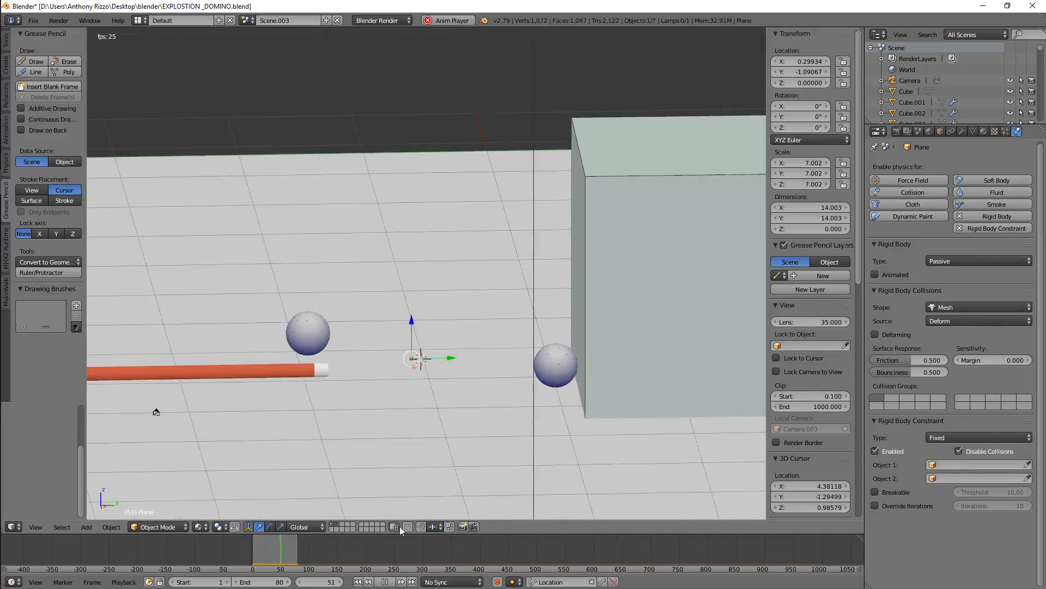
left_click(385, 581)
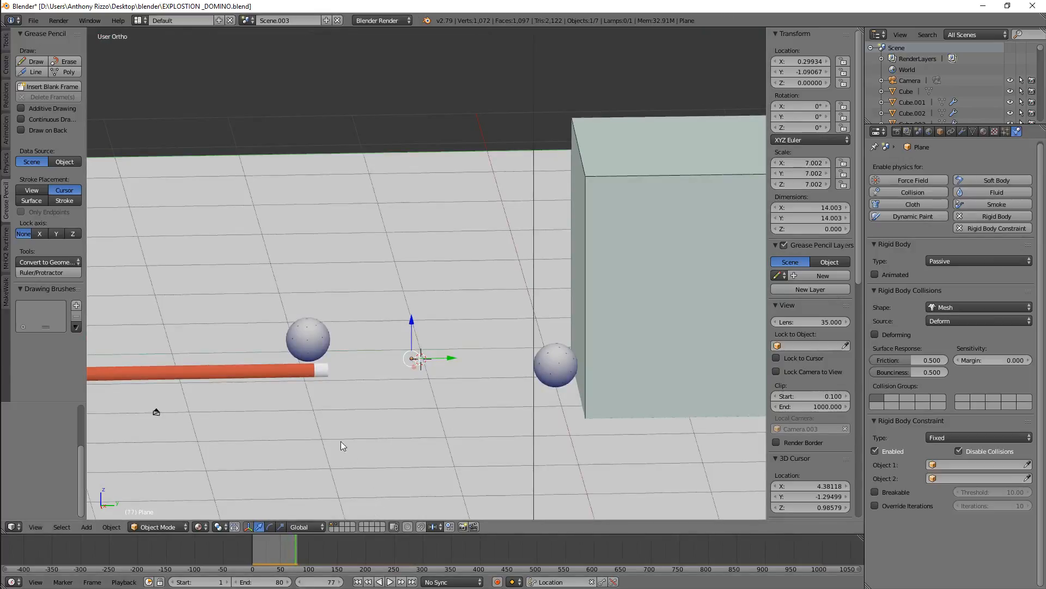
middle_click_drag(367, 426, 359, 427)
left_click_drag(271, 552, 254, 547)
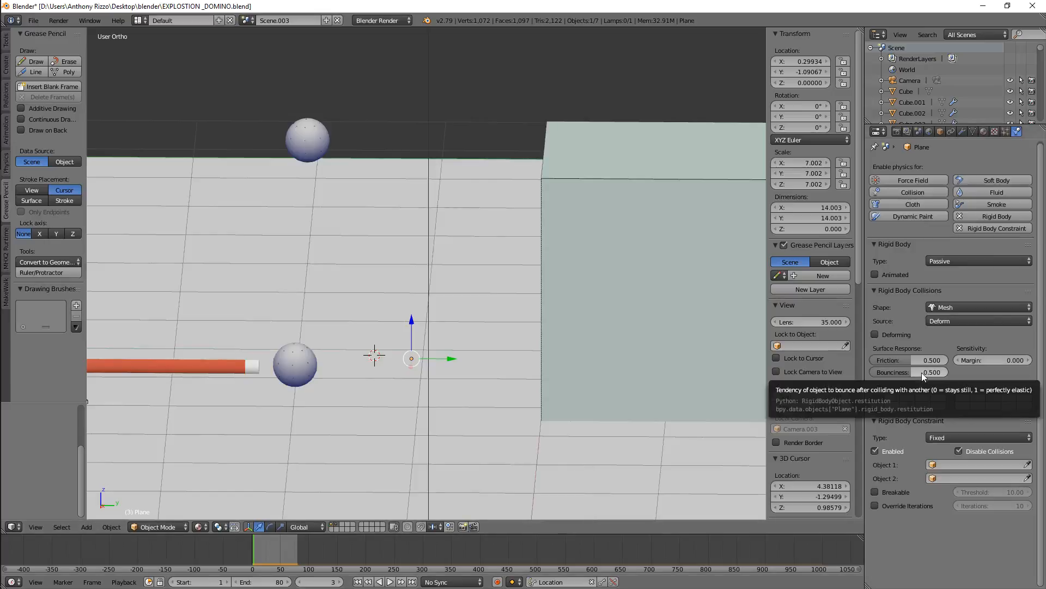
Compare the raised ball's and the floor plane's collision settings, zooming in and out around them
right_click(312, 125)
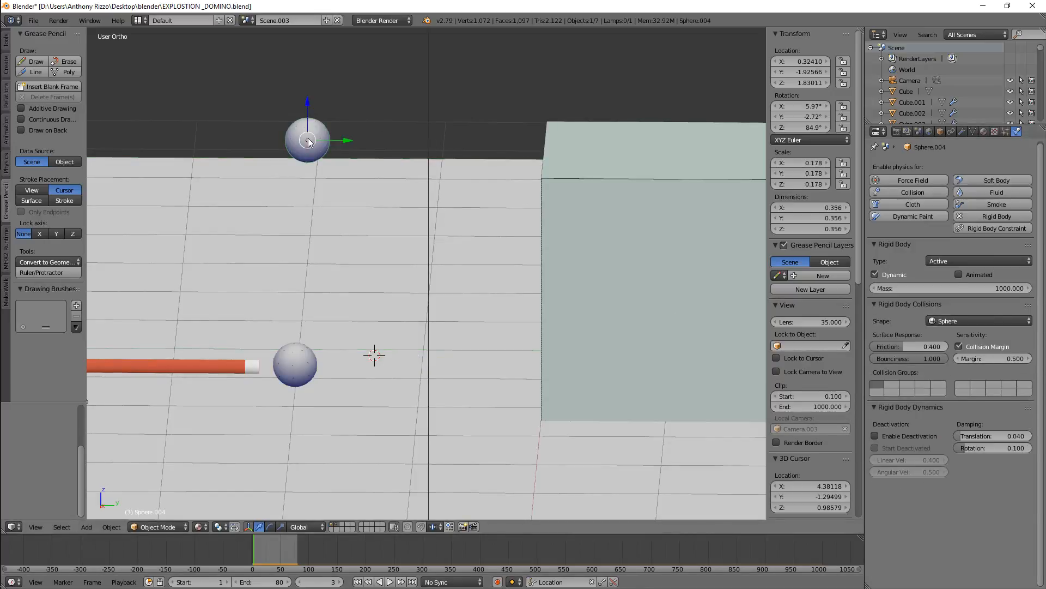
scroll(304, 264, "down", 2)
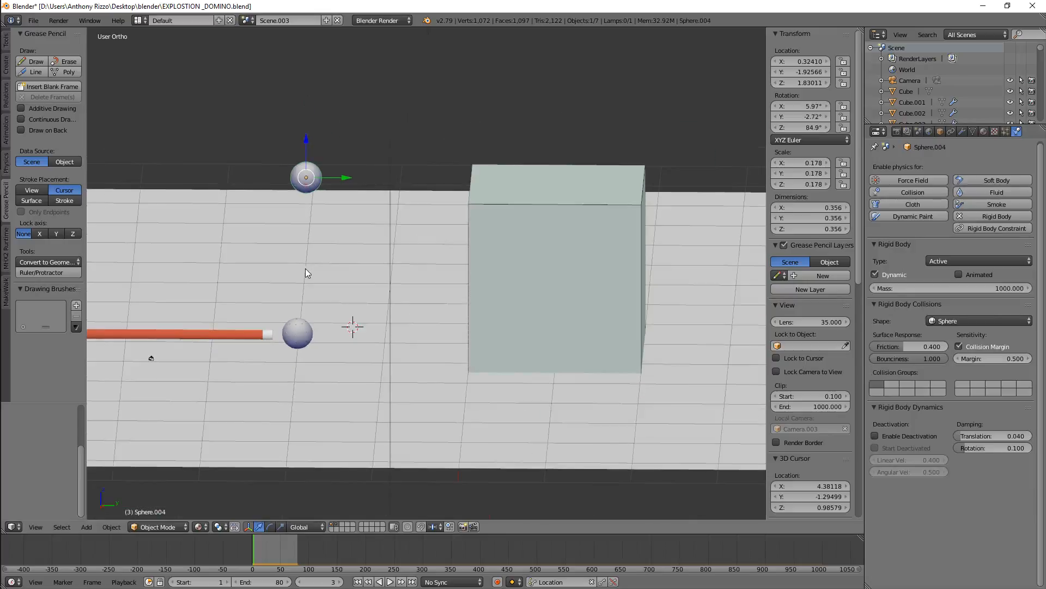
scroll(302, 283, "up", 5)
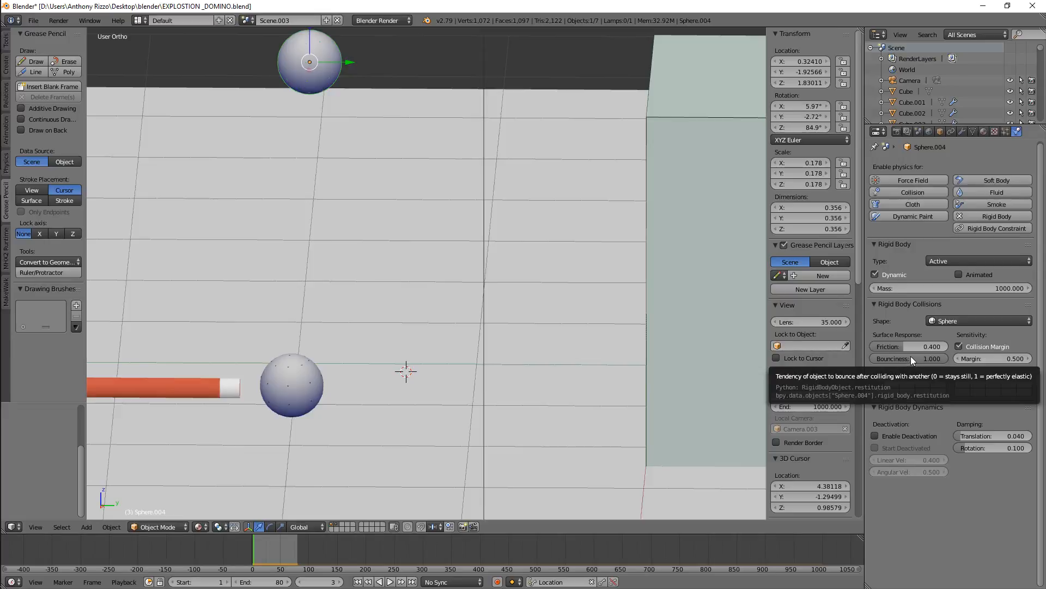
right_click(293, 207)
scroll(360, 239, "down", 2)
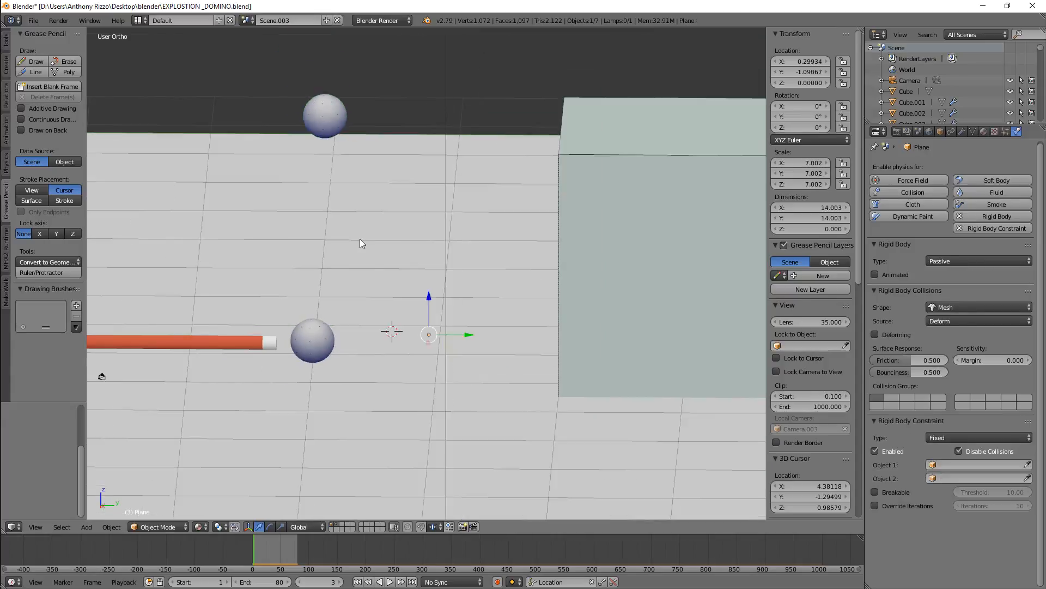
scroll(396, 331, "down", 1)
scroll(393, 395, "down", 2)
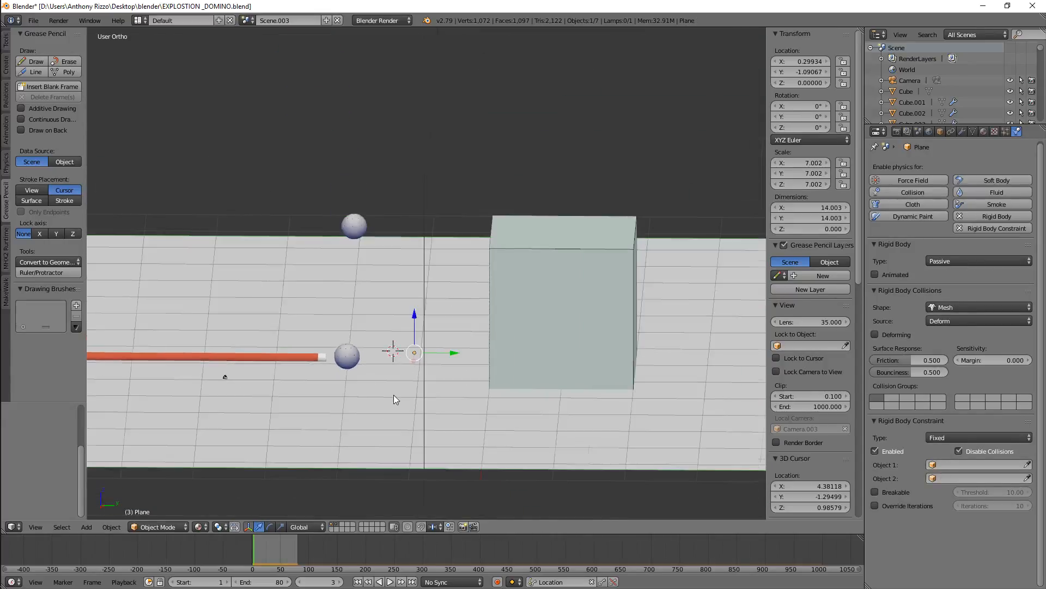
scroll(339, 398, "up", 2)
scroll(340, 399, "up", 1)
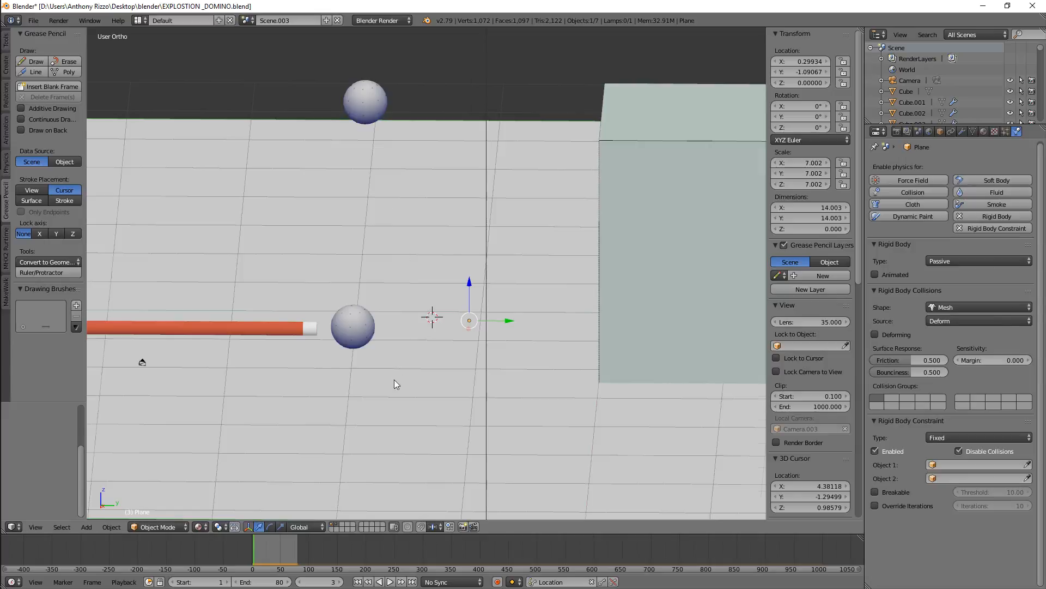
scroll(403, 385, "down", 2)
scroll(412, 390, "up", 3)
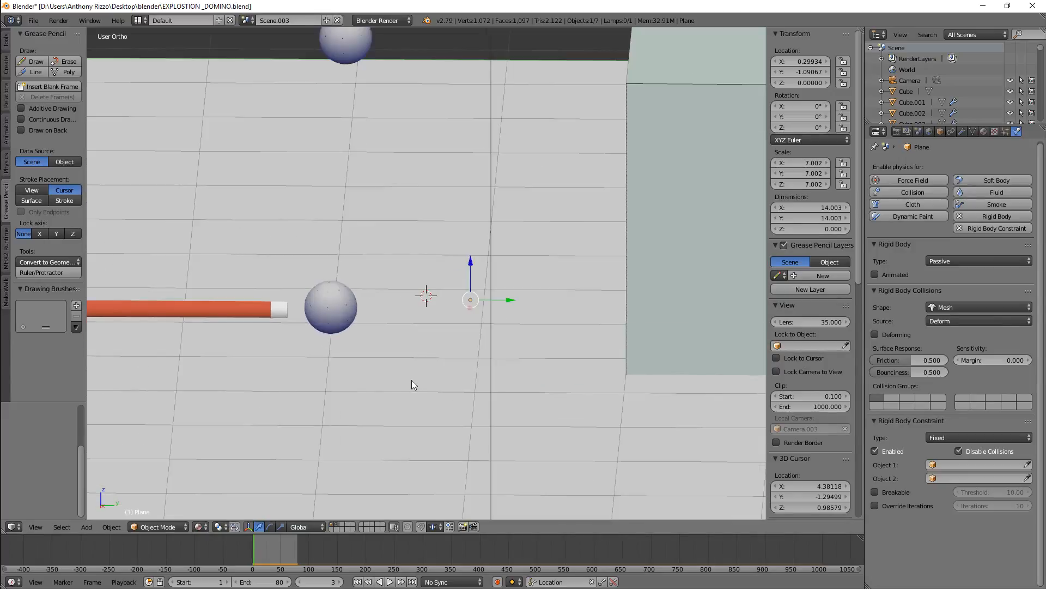
scroll(391, 358, "down", 3)
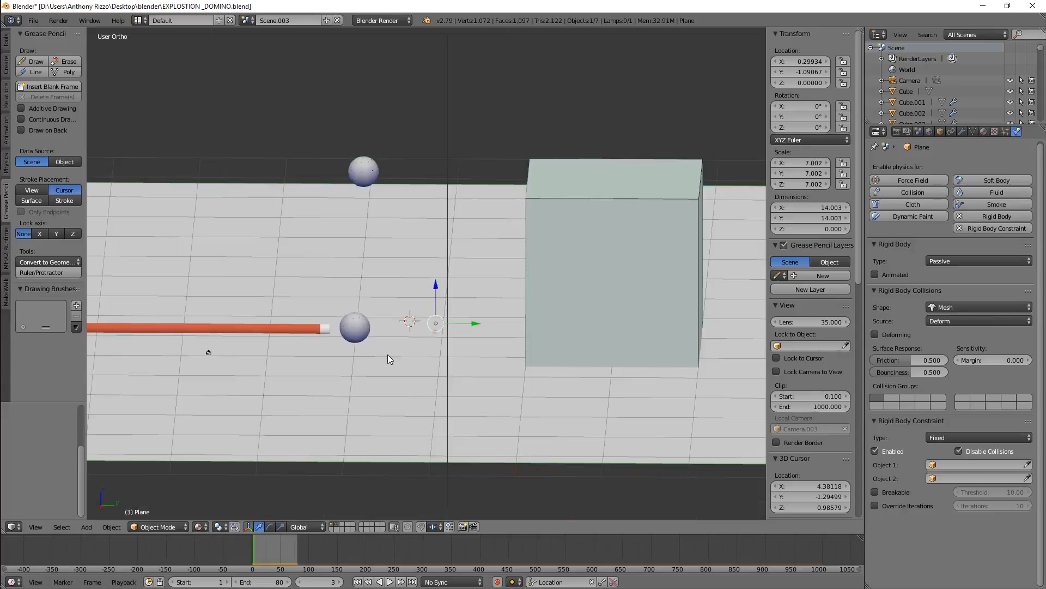
scroll(382, 316, "up", 2)
scroll(390, 299, "up", 1)
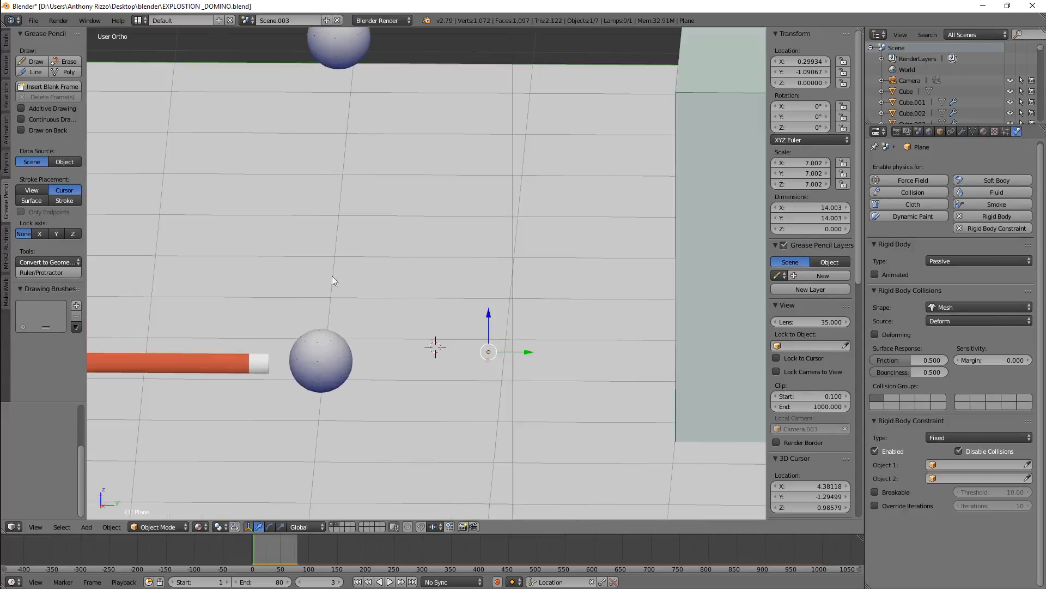
scroll(322, 259, "down", 3)
right_click(327, 161)
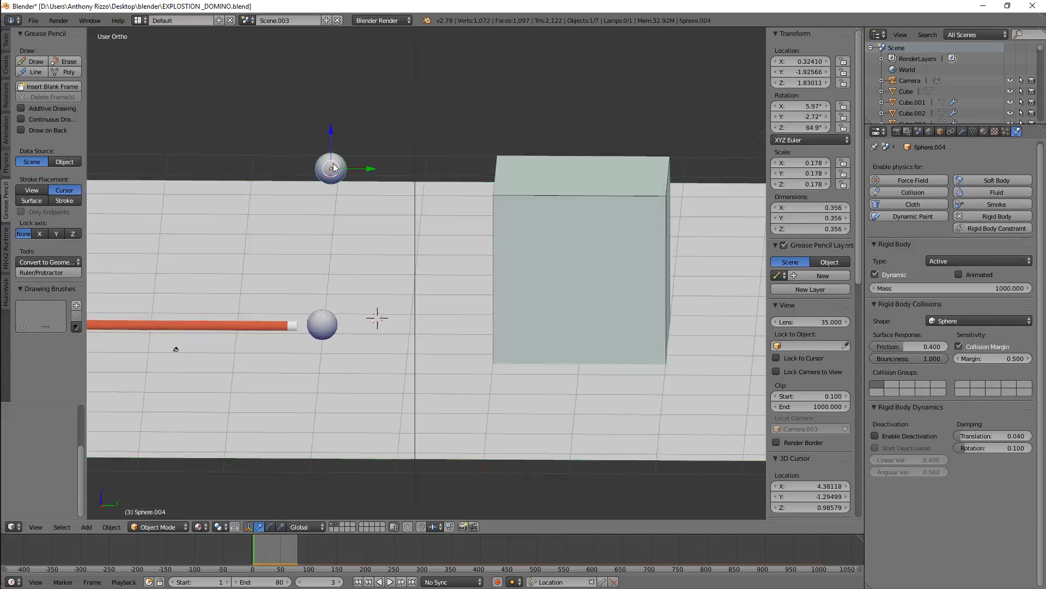
scroll(332, 163, "up", 4)
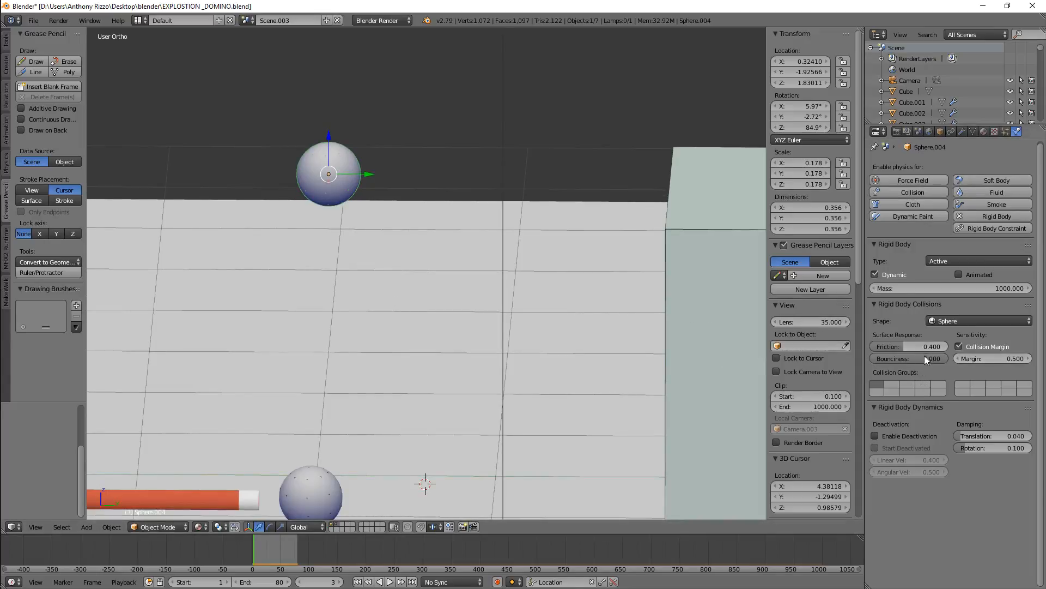
Try to set the raised ball's friction to 2 and set its bounciness to 5
left_click(910, 348)
type("2")
key("Return")
left_click(914, 346)
key("Return")
left_click(917, 359)
type("5")
key("Return")
Play the animation to watch the raised ball bounce
scroll(540, 337, "down", 4)
scroll(526, 342, "down", 2)
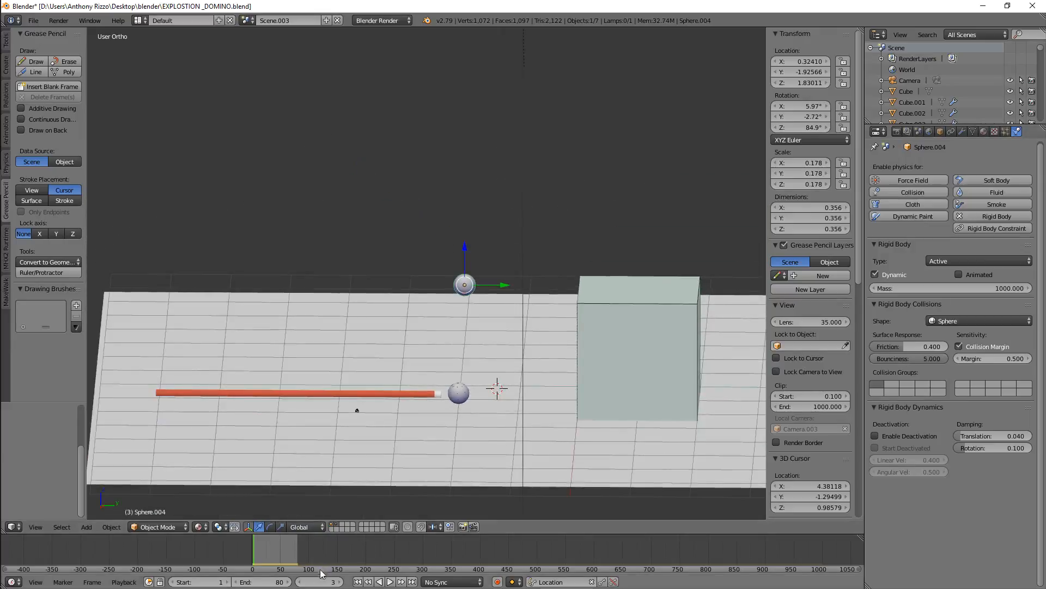
left_click(389, 581)
scroll(343, 394, "down", 2)
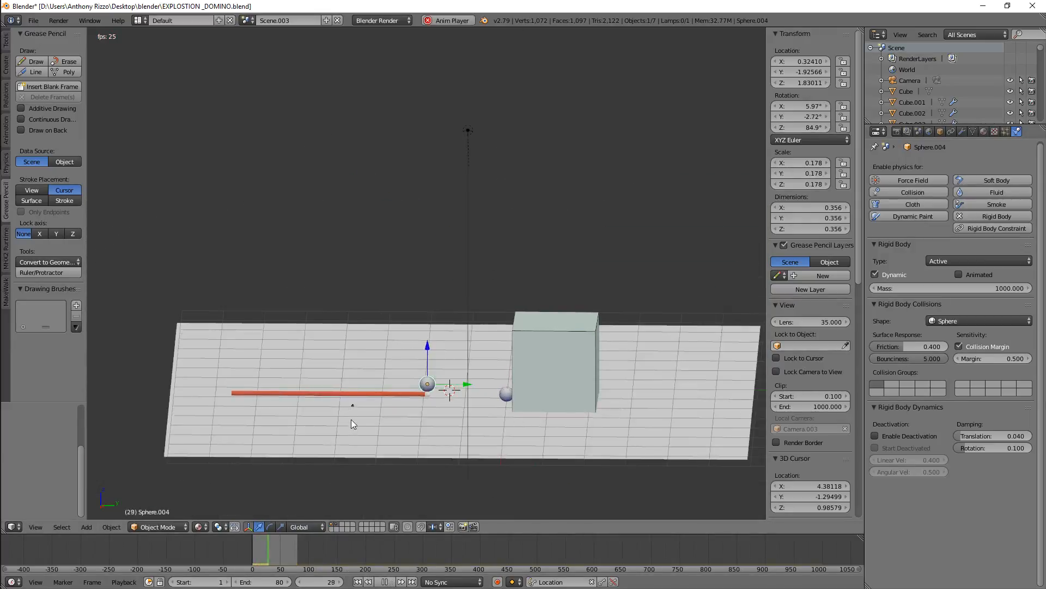
scroll(390, 403, "up", 3)
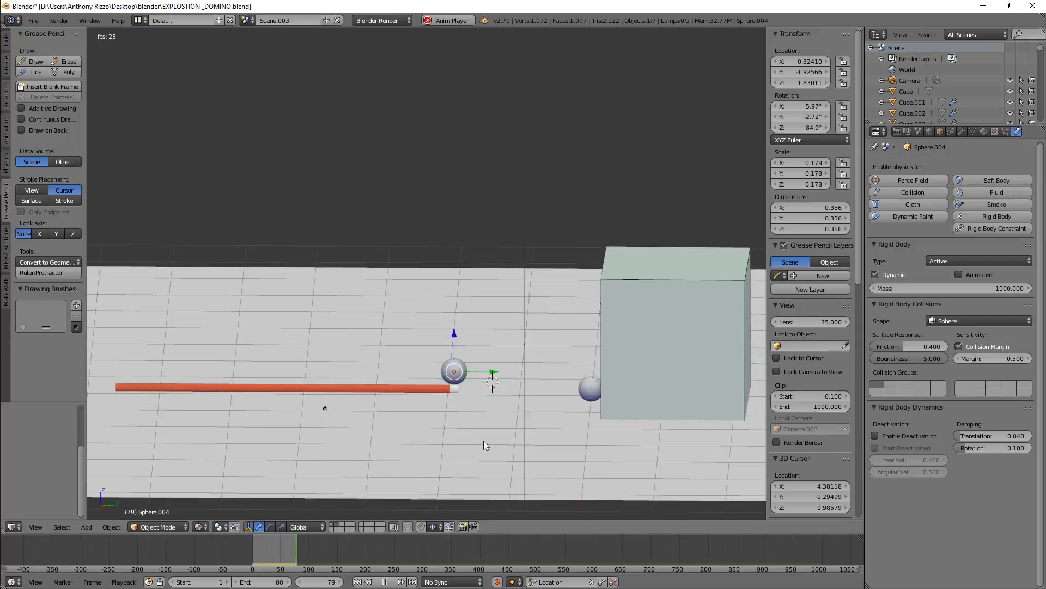
scroll(483, 441, "down", 2)
scroll(475, 435, "down", 2)
scroll(475, 434, "down", 3)
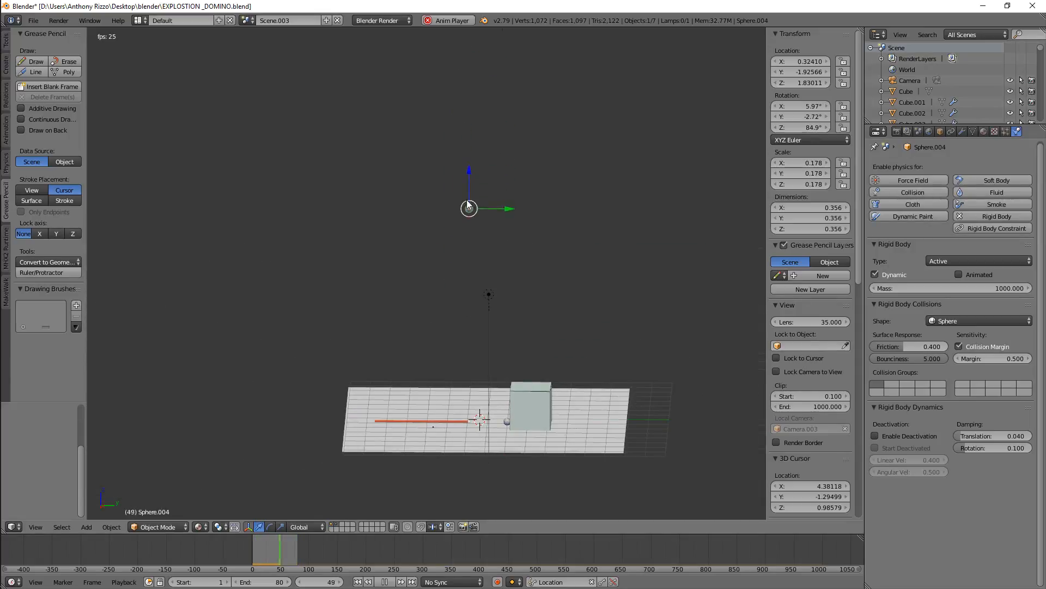
Extend the animation's end frame to 500 and stop playback
left_click(252, 581)
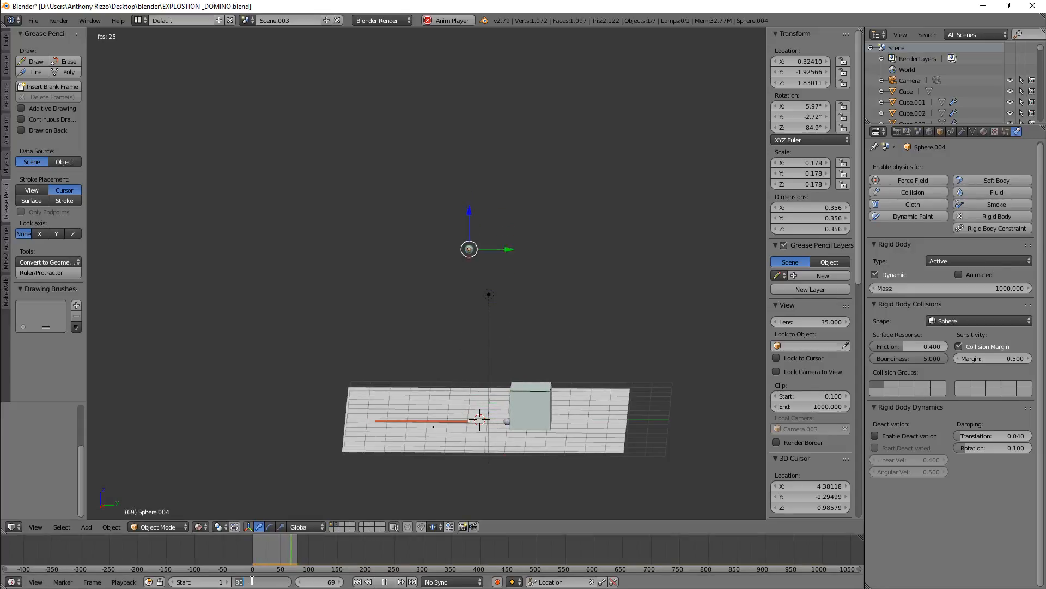
type("500")
key("Return")
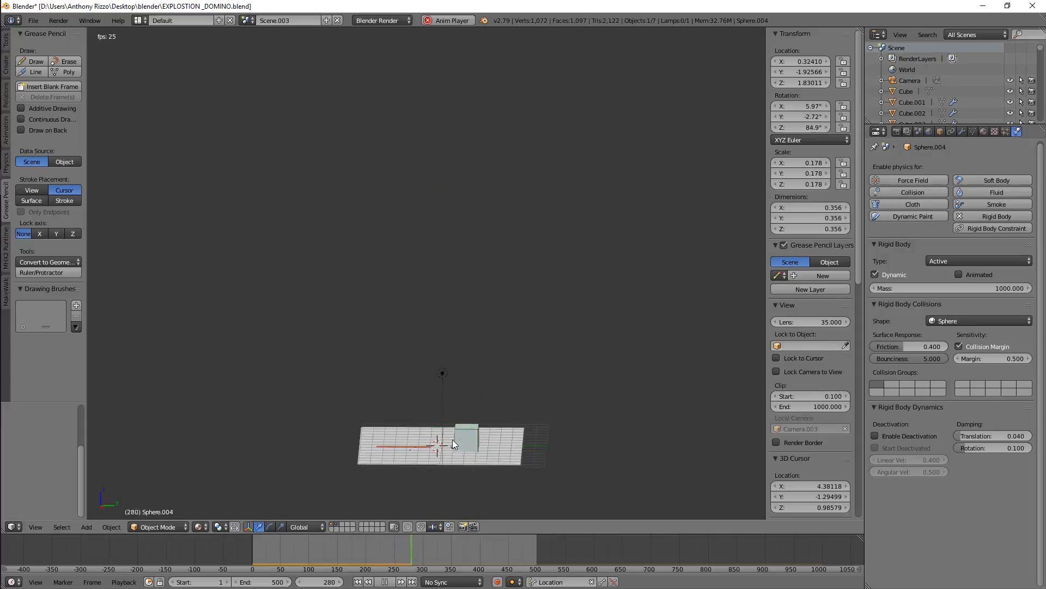
left_click(384, 554)
left_click(385, 582)
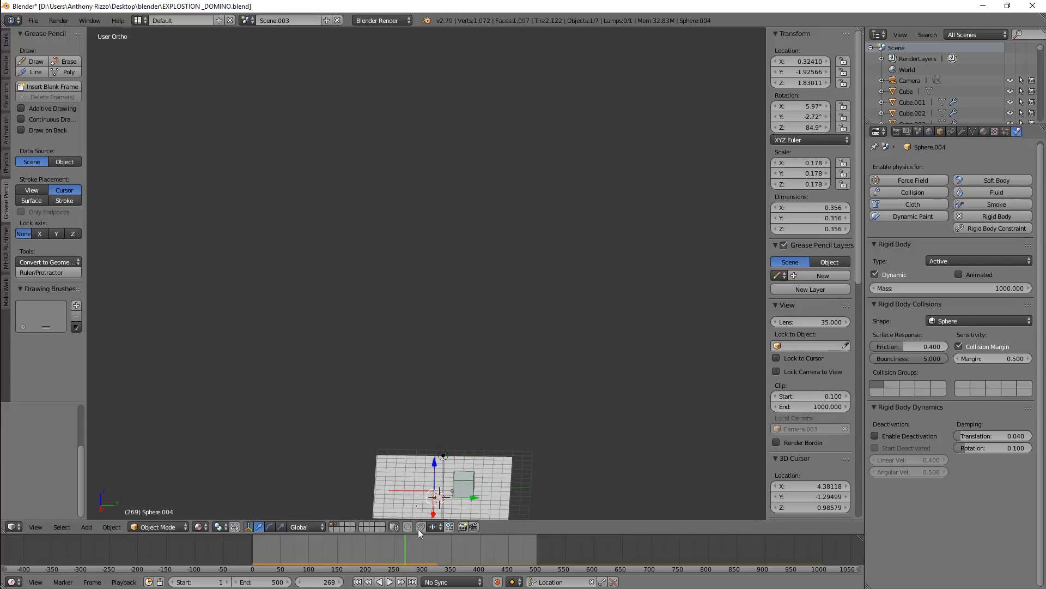
Inspect the scene from several angles at the late frame and rewind to the start
scroll(450, 466, "up", 8)
scroll(433, 333, "down", 4)
middle_click_drag(432, 405, 434, 355)
scroll(435, 421, "up", 8)
scroll(412, 446, "down", 2)
middle_click_drag(406, 403, 404, 418)
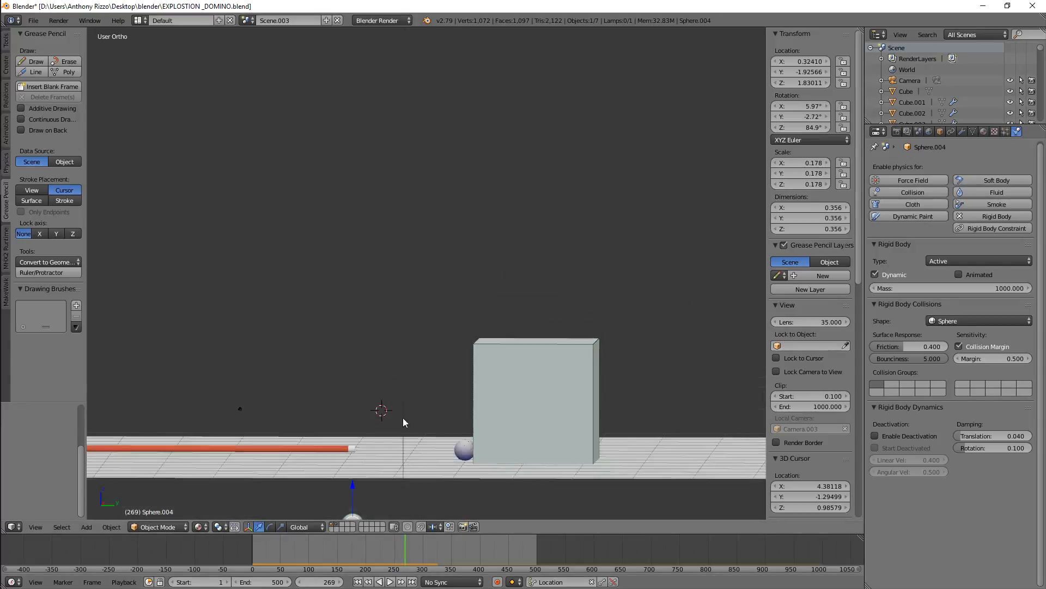
scroll(403, 425, "down", 4)
scroll(388, 497, "up", 4)
left_click(396, 546)
mouse_move(396, 545)
left_mouse_down()
mouse_move(365, 545)
mouse_move(403, 541)
left_mouse_up()
middle_click_drag(401, 433, 404, 460)
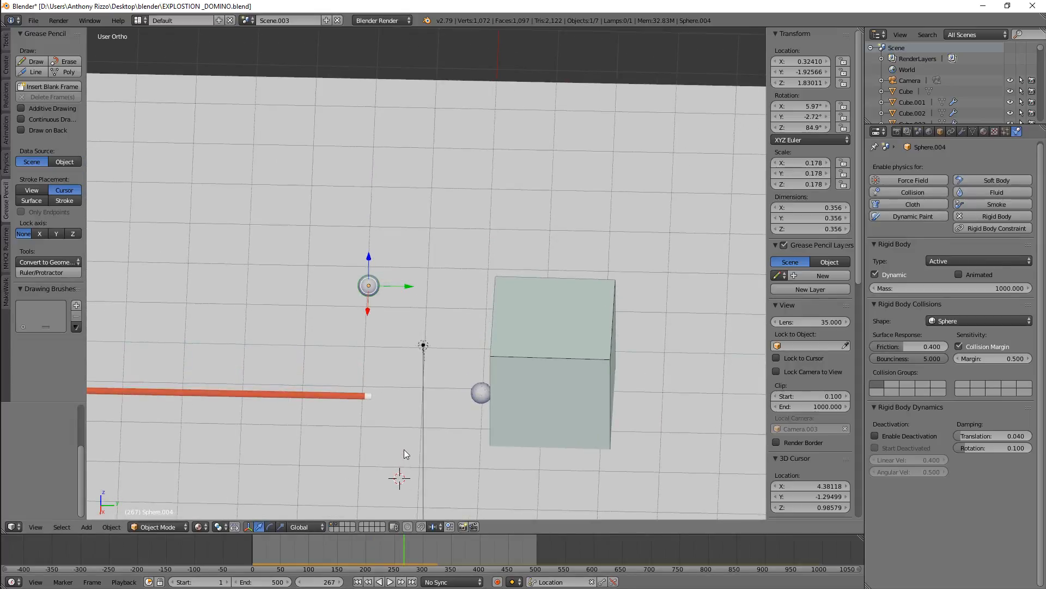
scroll(404, 446, "down", 4)
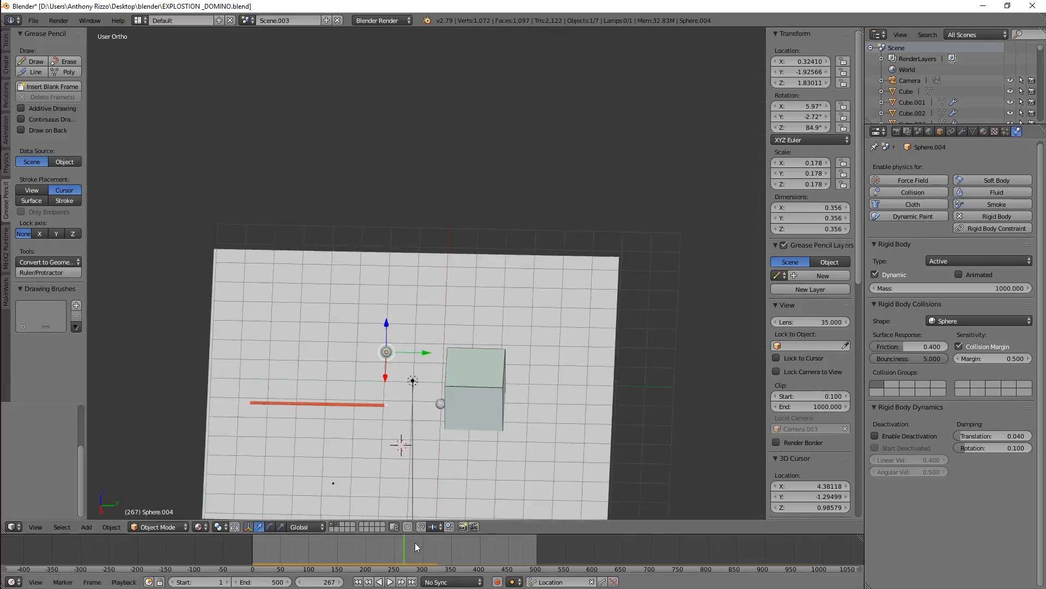
left_click_drag(400, 544, 244, 538)
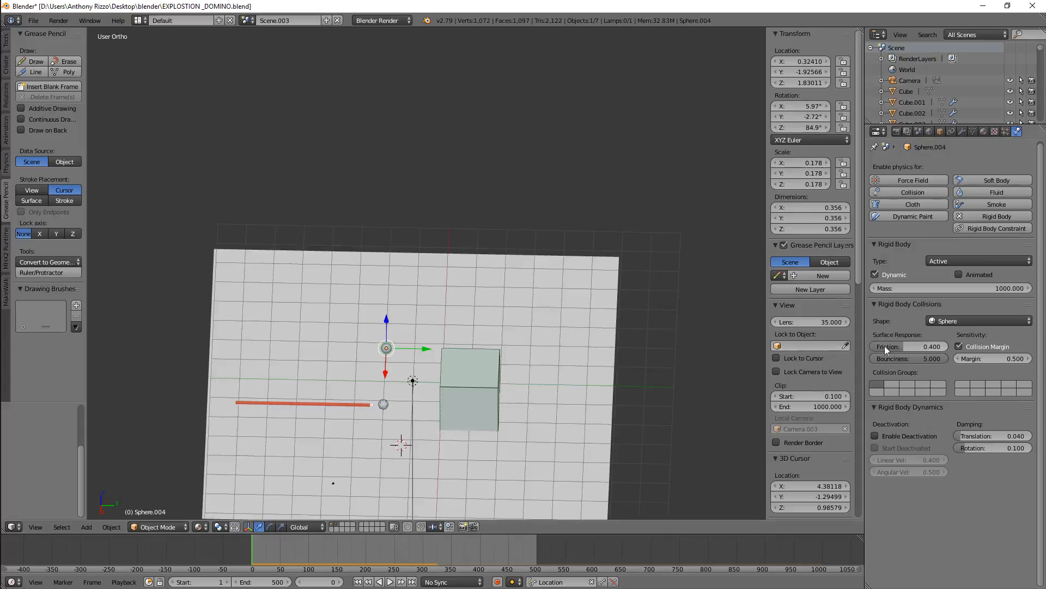
Set the raised ball's bounciness to 0.5
left_click(903, 358)
key("Return")
scroll(339, 286, "up", 3)
middle_click_drag(360, 374, 388, 311)
scroll(381, 299, "up", 4)
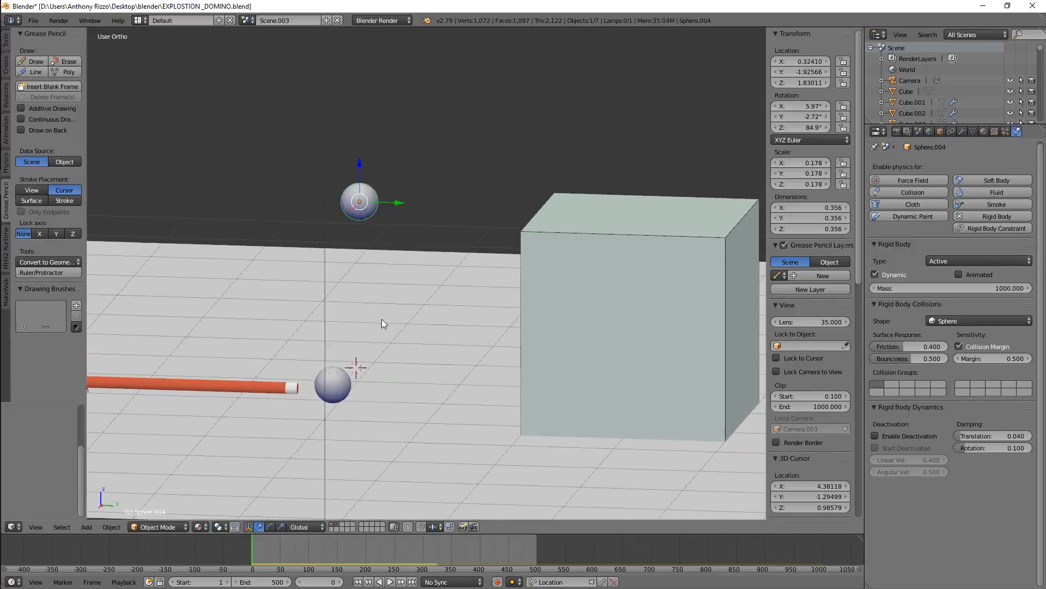
Play the animation briefly, stop it, and reselect the raised ball
left_click(389, 581)
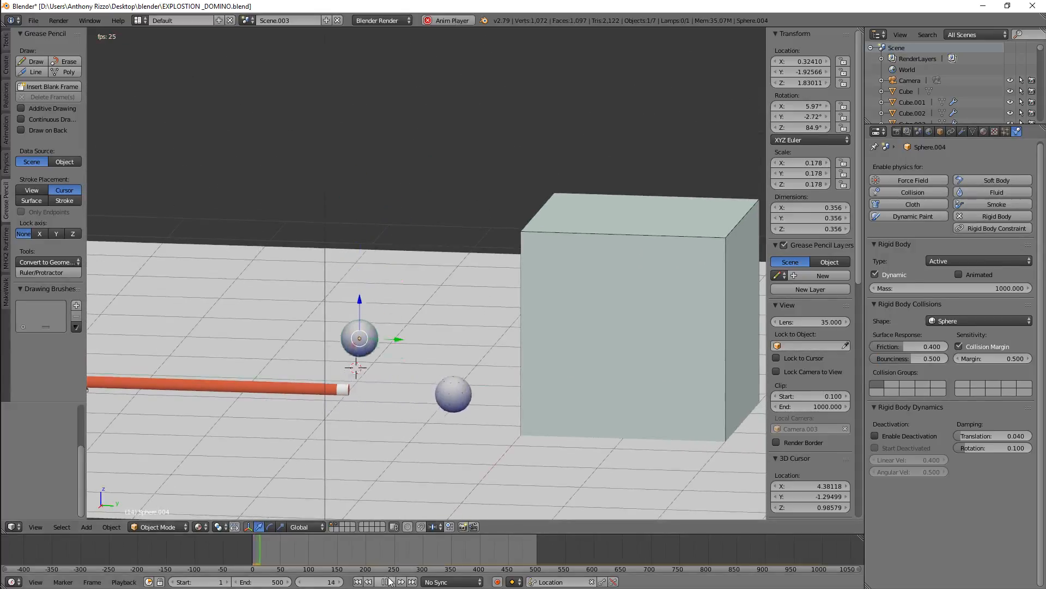
left_click(387, 582)
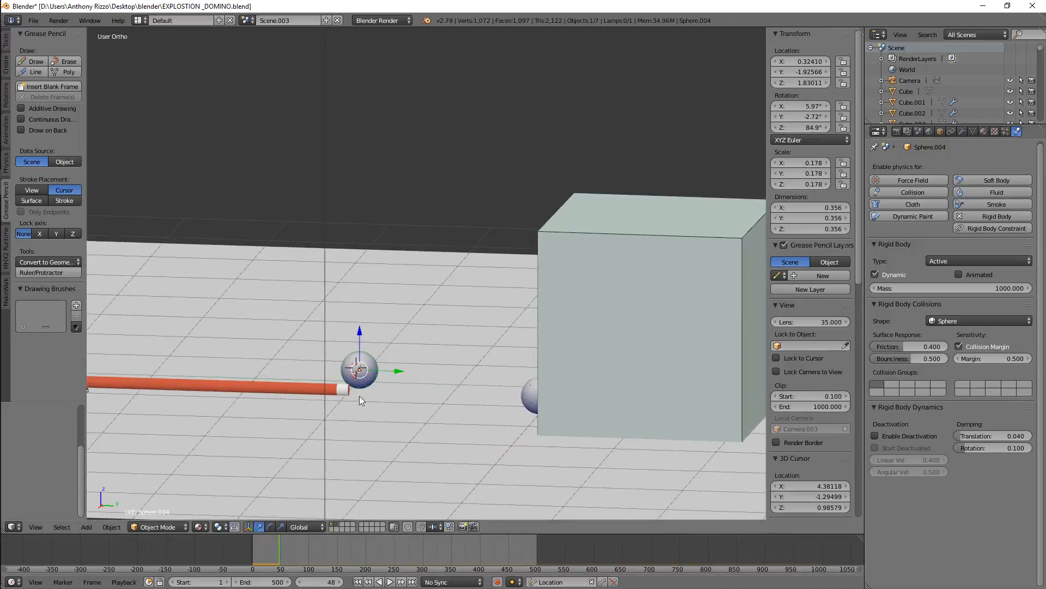
right_click(410, 393)
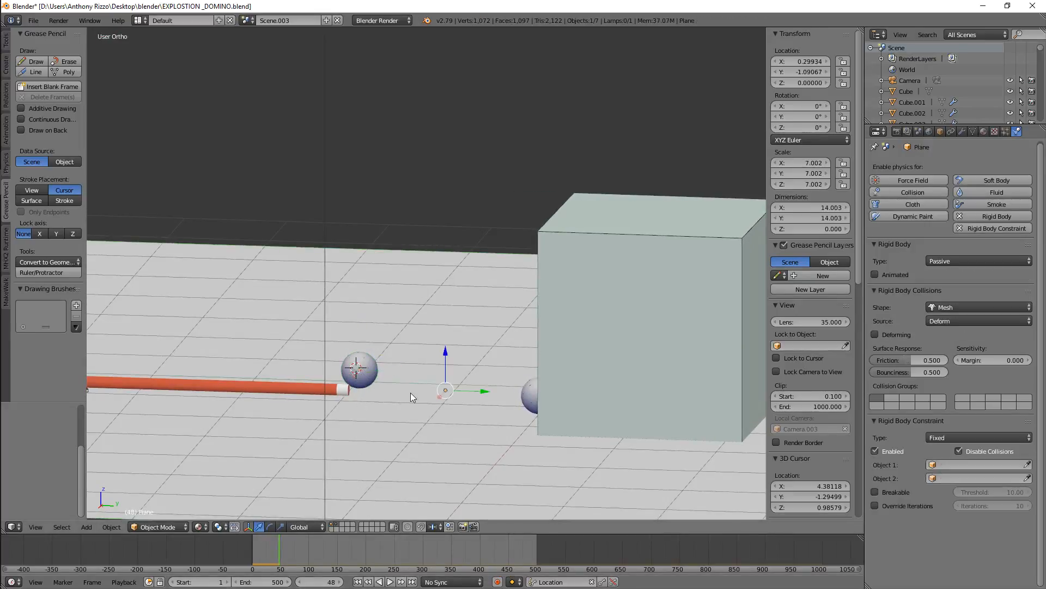
right_click(359, 369)
Raise the raised ball's bounciness to 1, rewind and replay the animation
left_click_drag(920, 358, 947, 359)
left_click_drag(279, 543, 247, 540)
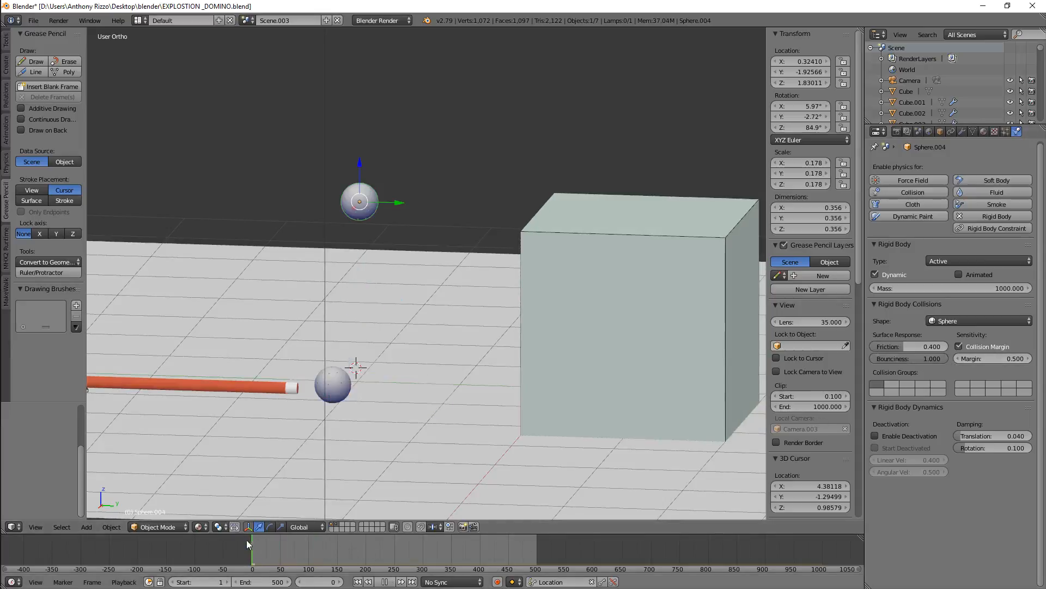
left_click(386, 581)
scroll(473, 378, "down", 1)
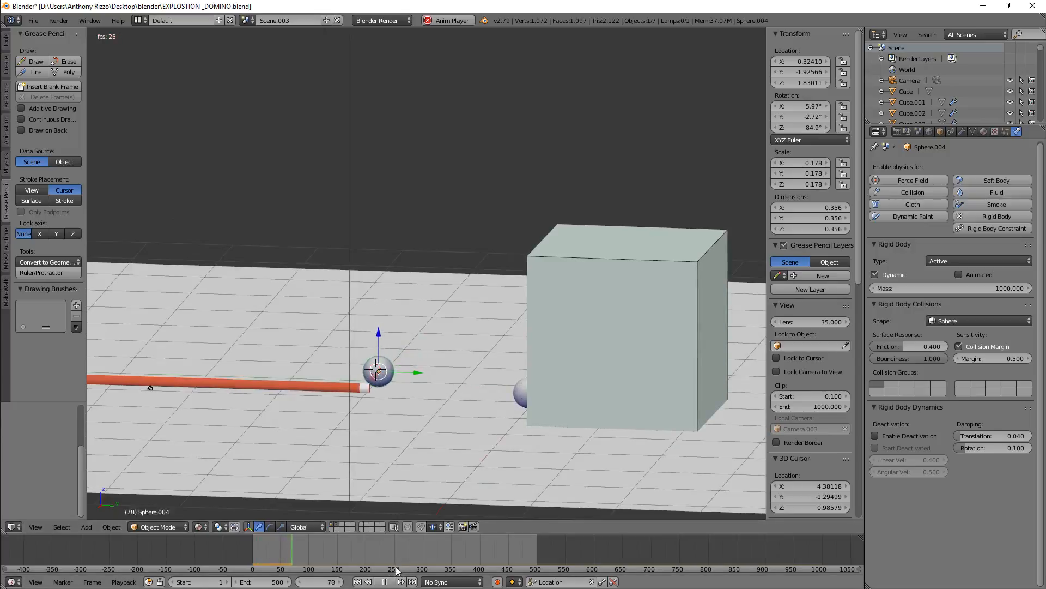
left_click(385, 582)
Set the raised ball's bounciness to 1.5
left_click(914, 358)
type("1.5")
key("Return")
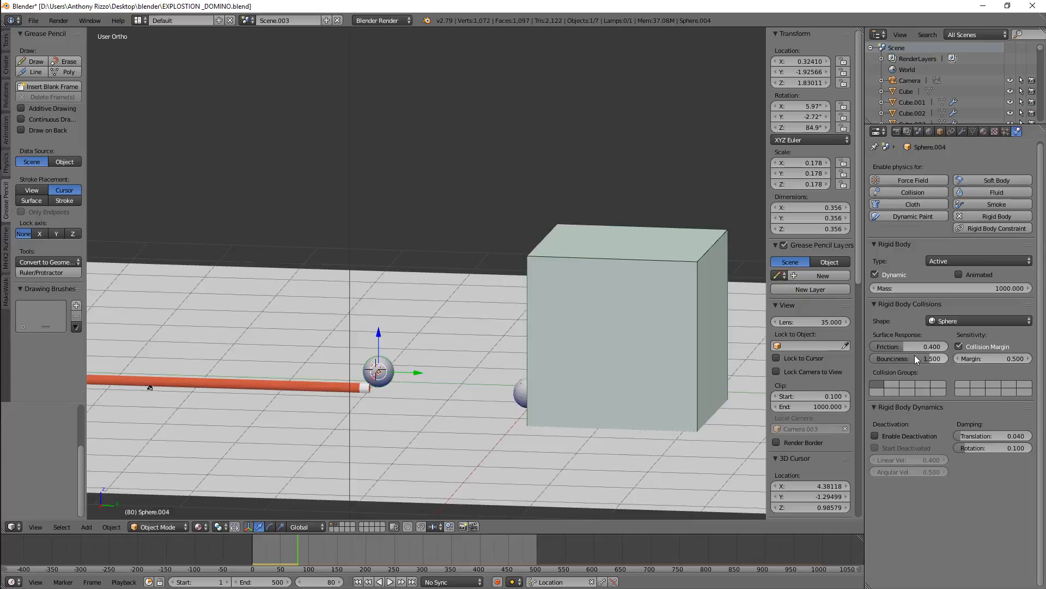
Rewind the animation, play it and stop it partway through
left_click_drag(299, 554, 223, 570)
left_click(391, 582)
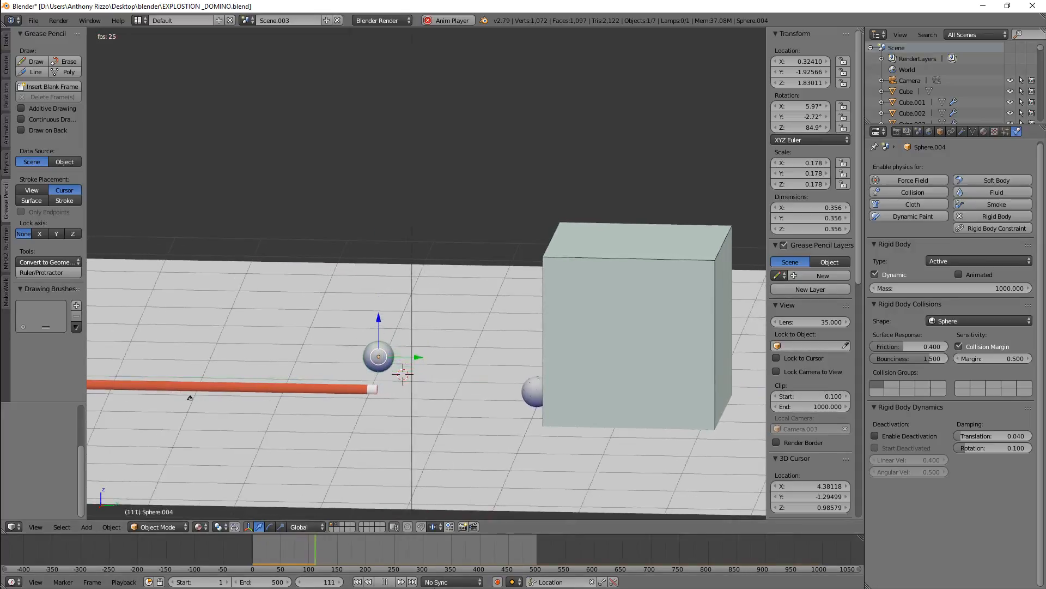
left_click(385, 582)
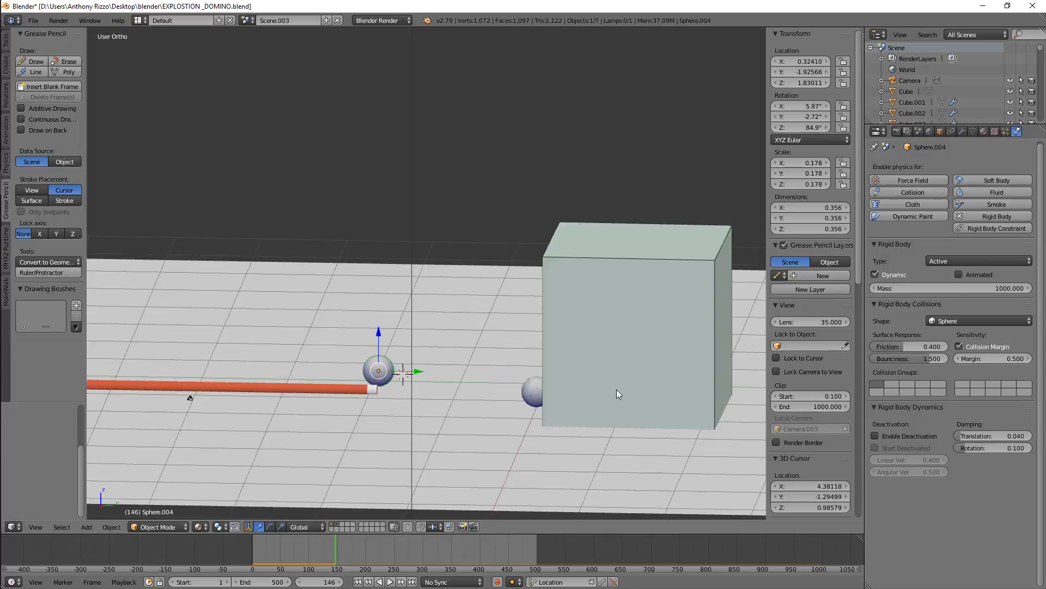
Reselect the raised ball and set its bounciness to 2
right_click(571, 451)
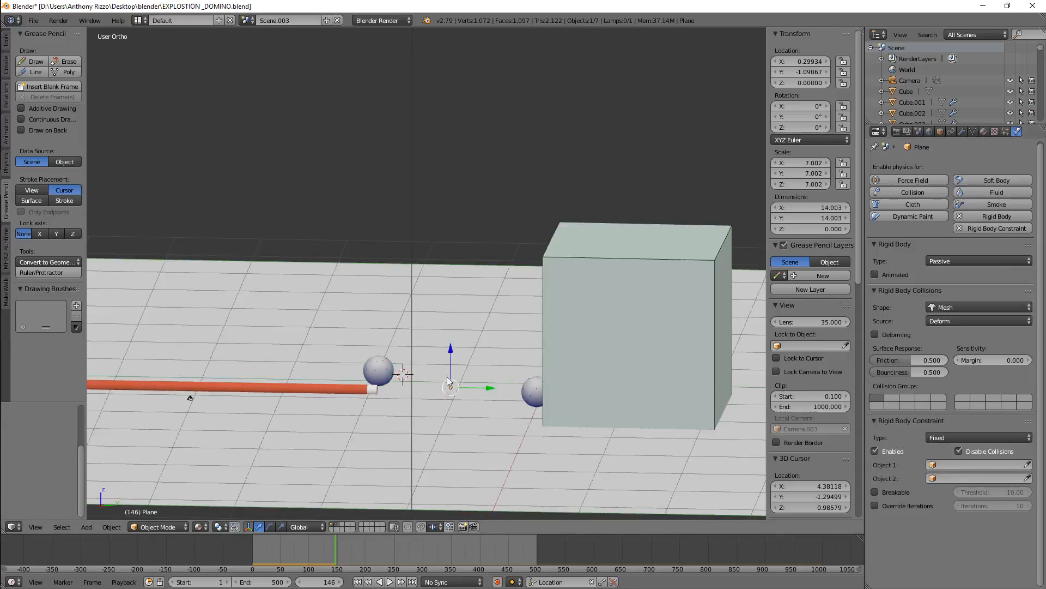
right_click(384, 369)
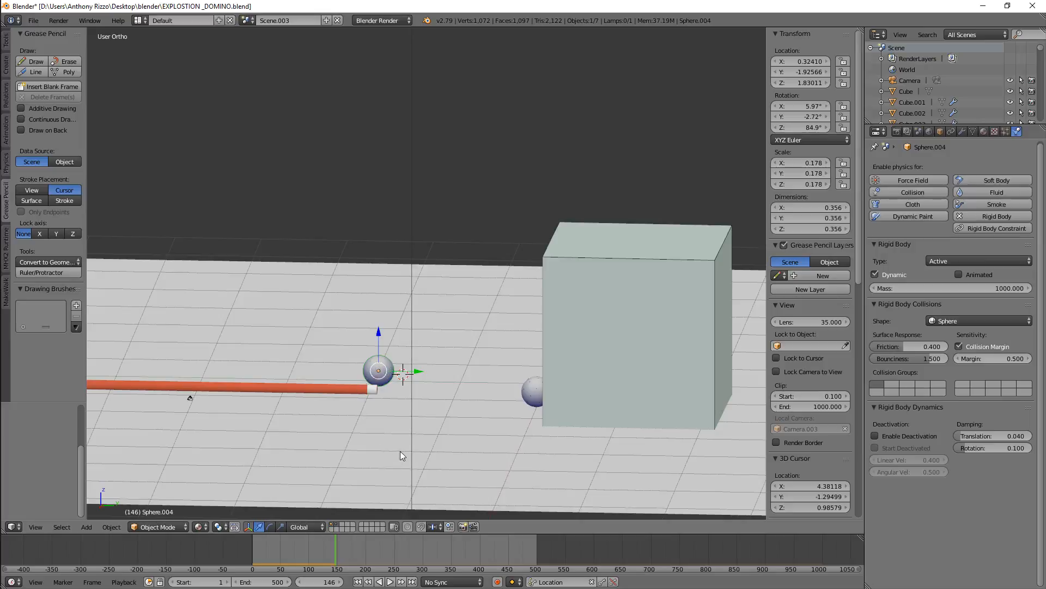
right_click(650, 463)
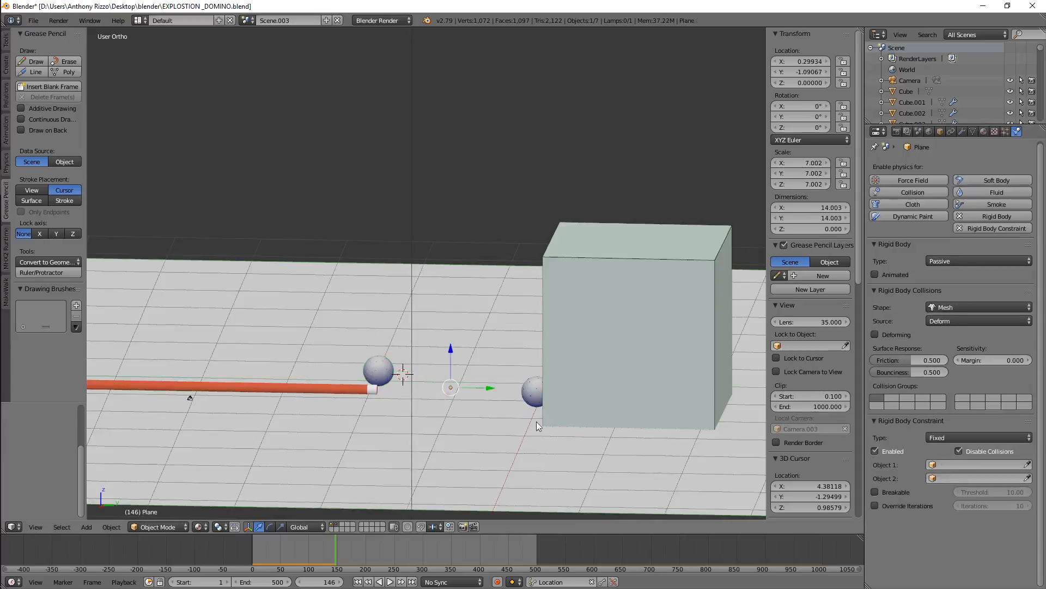
right_click(376, 372)
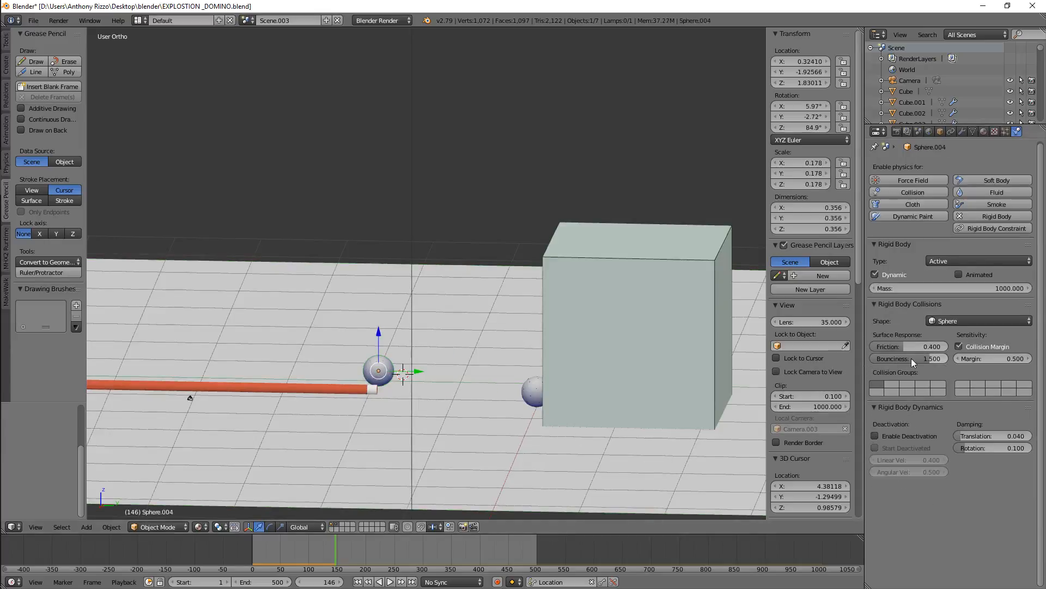
left_click_drag(918, 359, 948, 358)
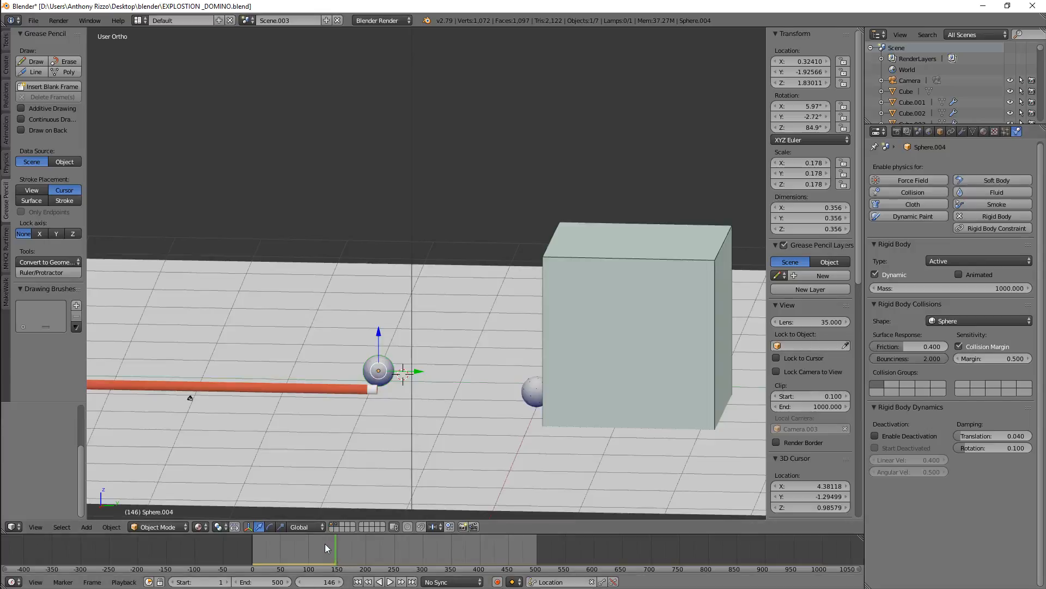
Rewind to the start, play the animation while orbiting the view, and stop it
left_click_drag(325, 544, 225, 544)
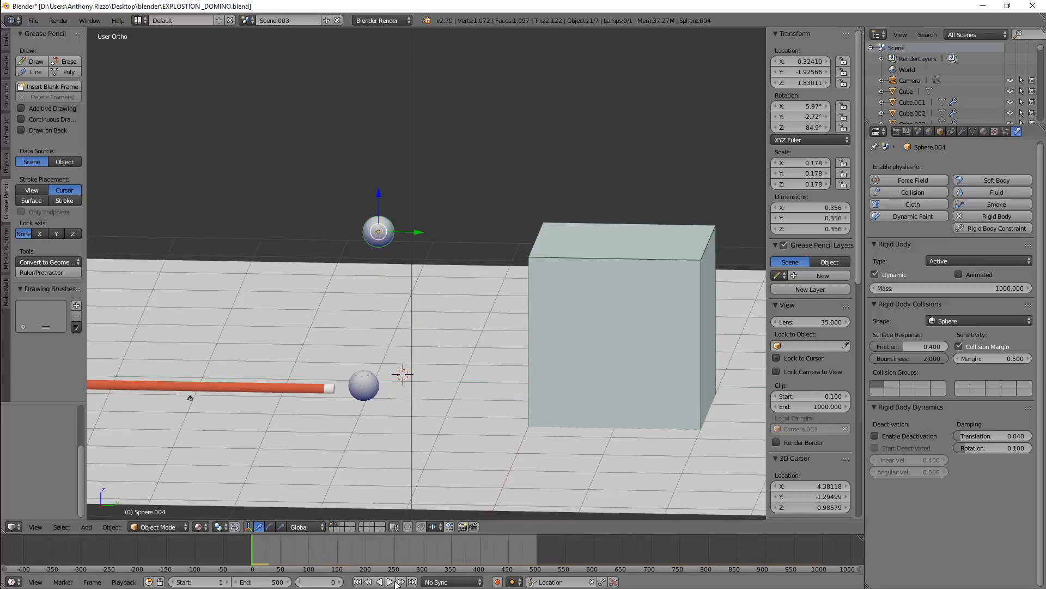
left_click(391, 582)
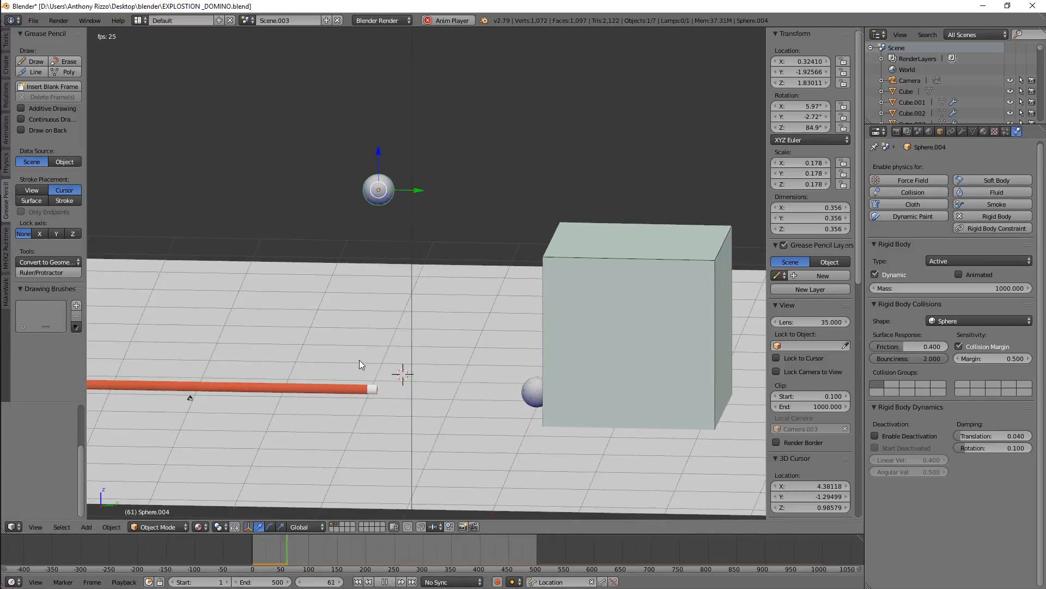
middle_click_drag(360, 359, 380, 352)
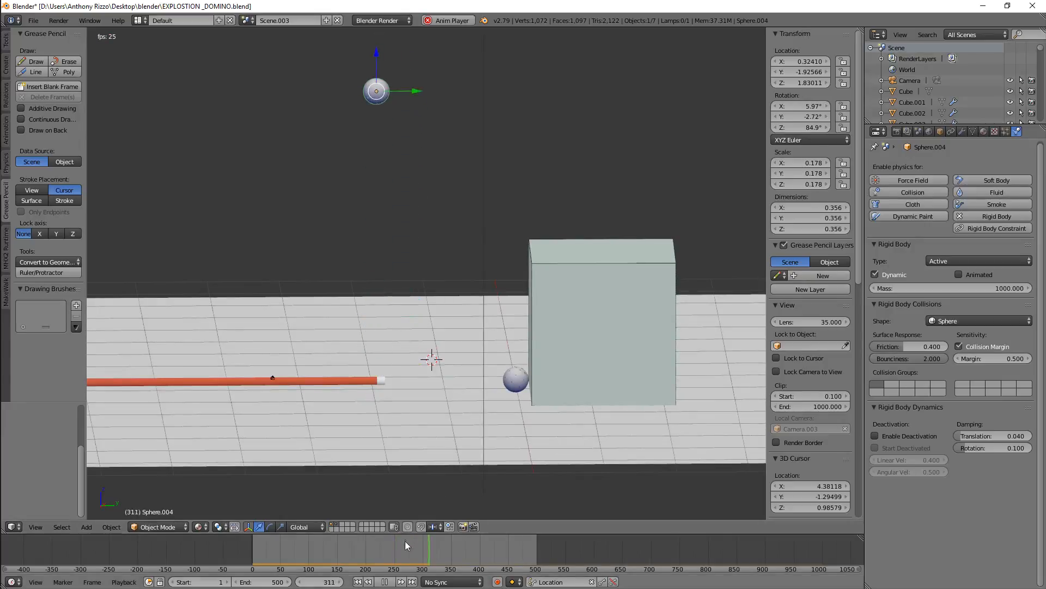
left_click(385, 582)
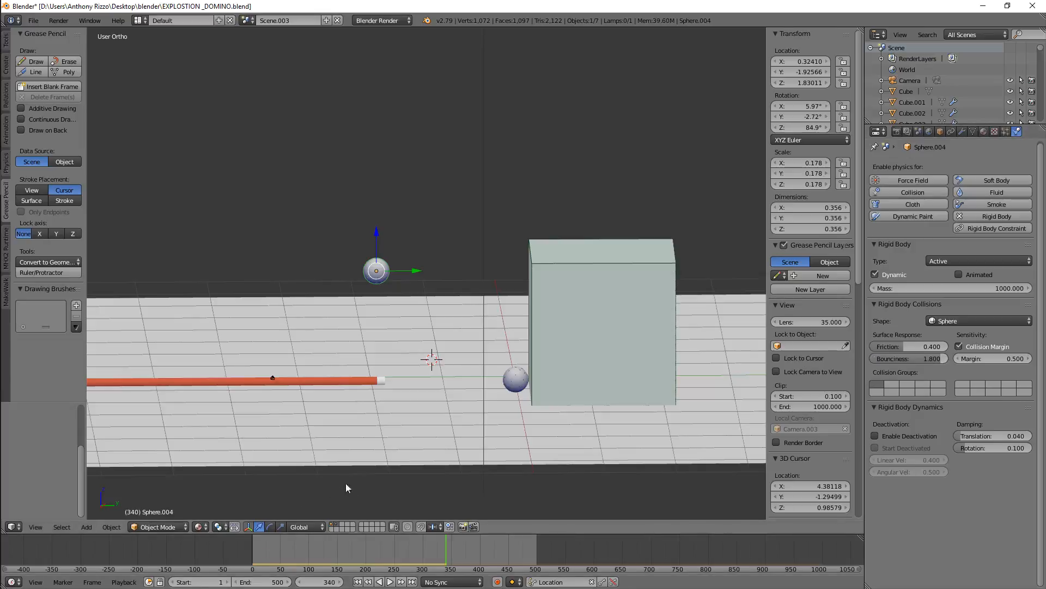
Replay the animation from the start and set the raised ball's mass to 5
left_click_drag(384, 549, 238, 552)
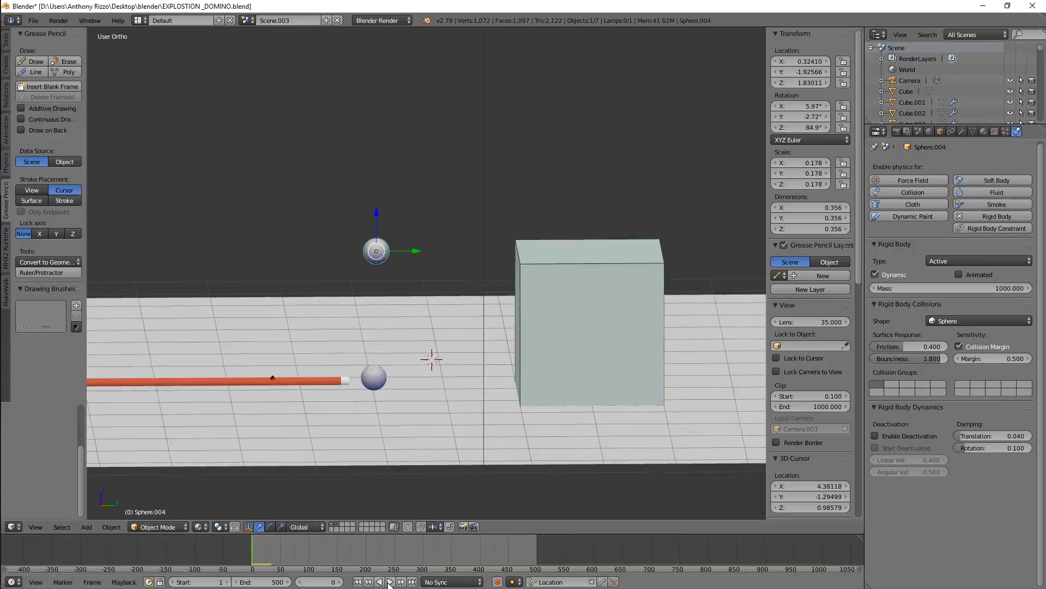
left_click(389, 582)
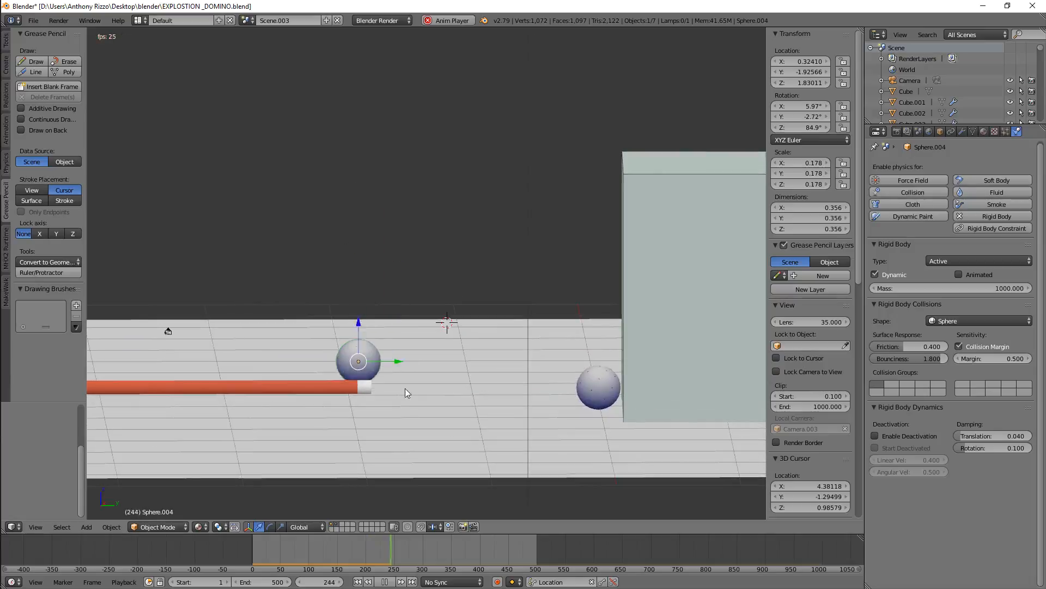
right_click(404, 423)
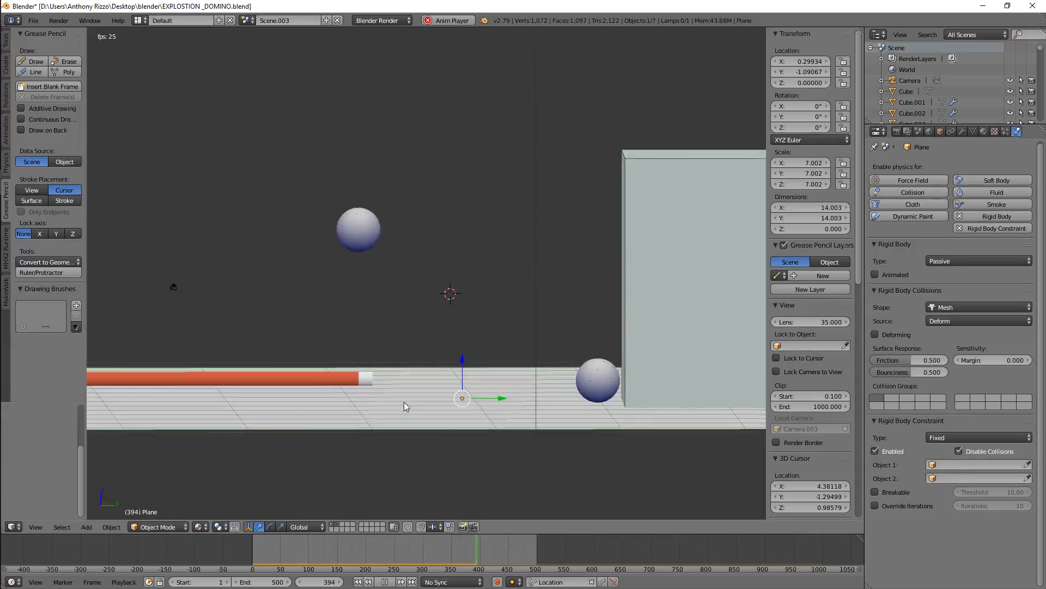
right_click(358, 262)
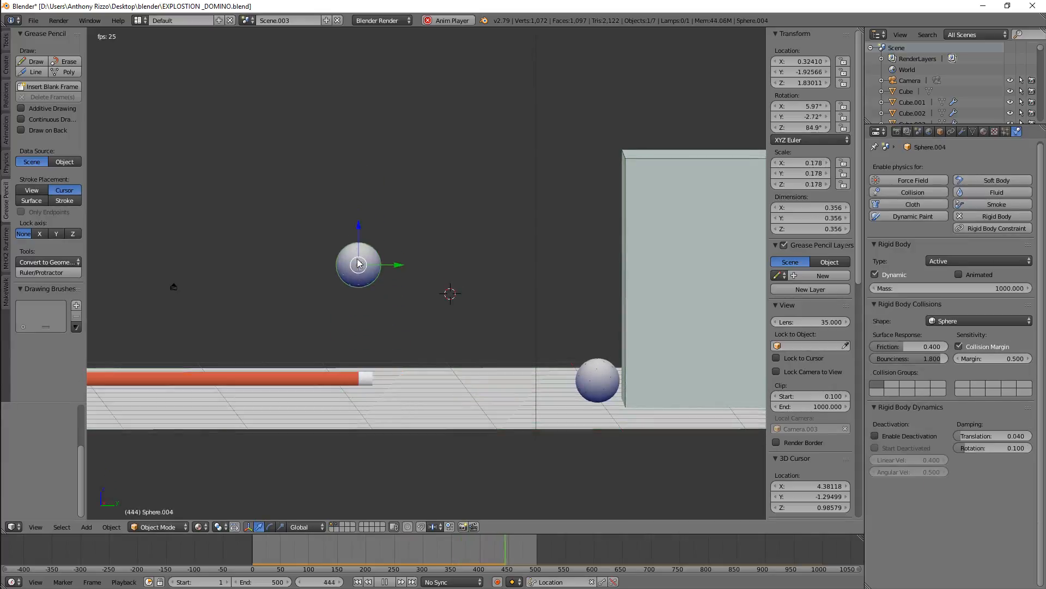
left_click(944, 286)
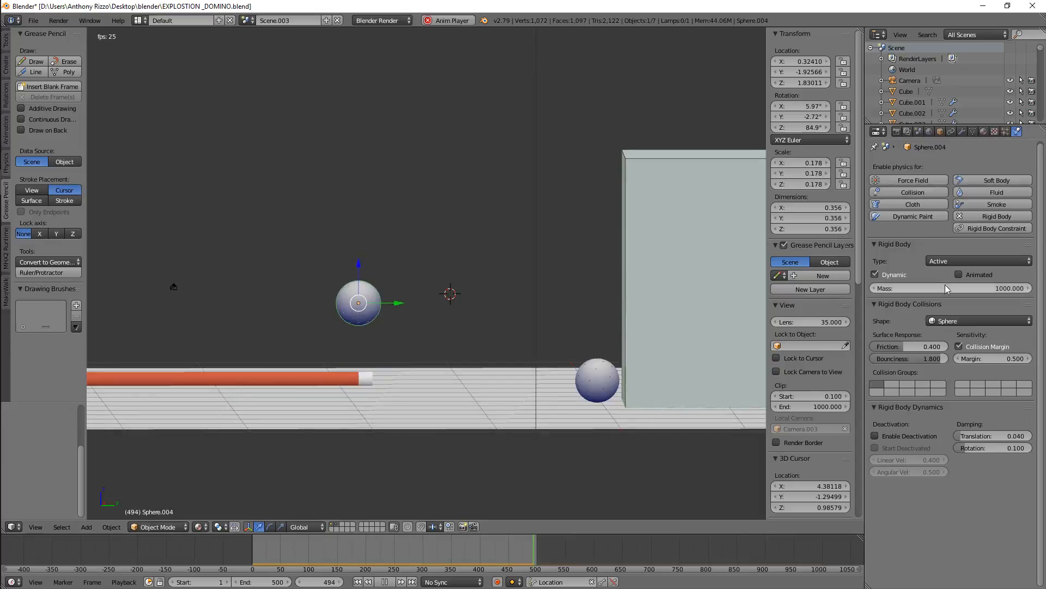
type("5")
key("Return")
Select the floor plane and set its friction to 1
left_click_drag(252, 547, 274, 534)
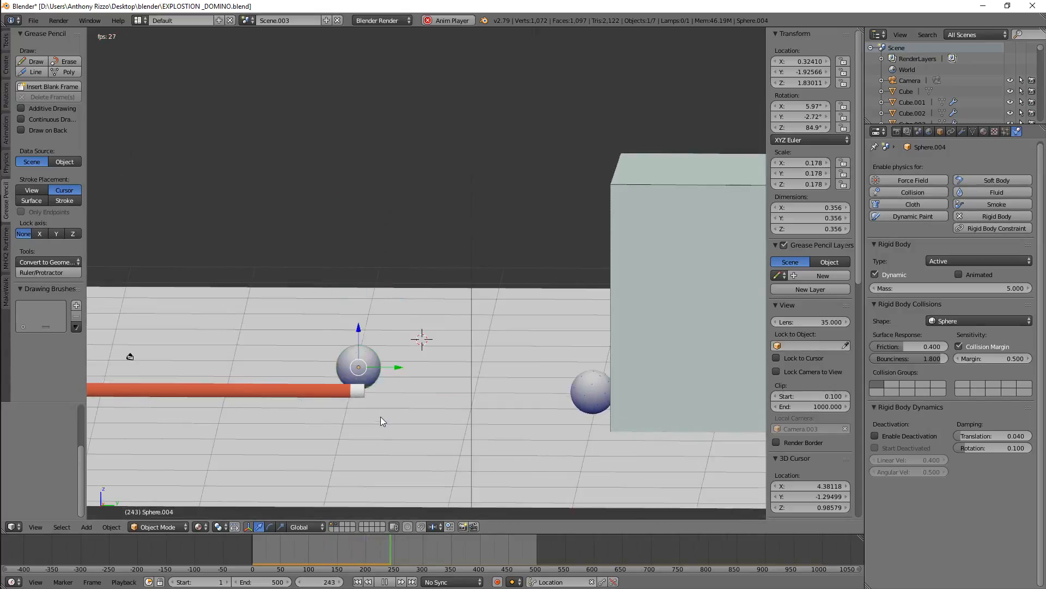
right_click(500, 432)
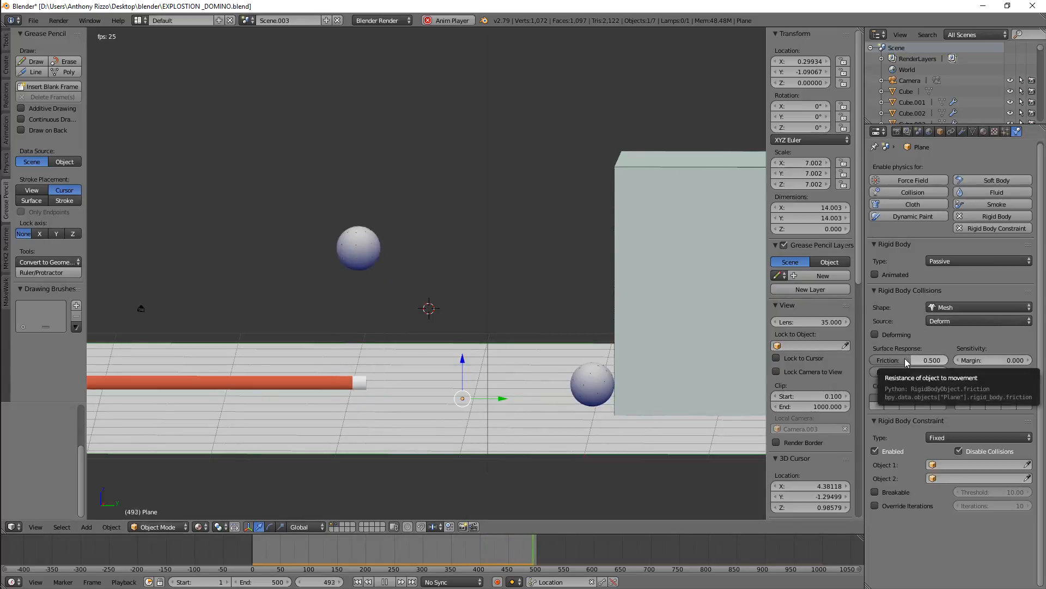
right_click(361, 224)
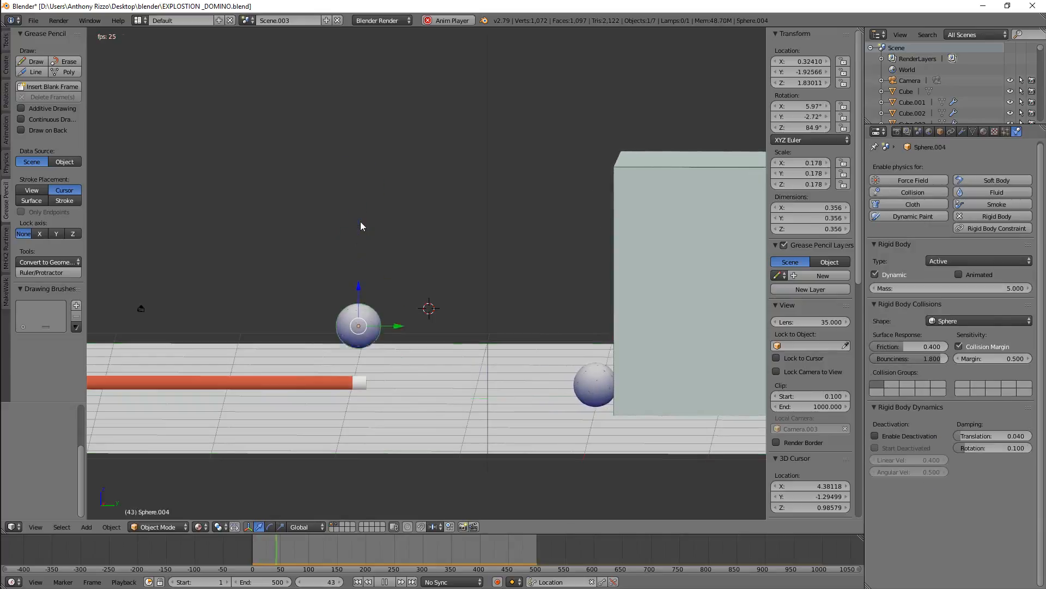
right_click(461, 401)
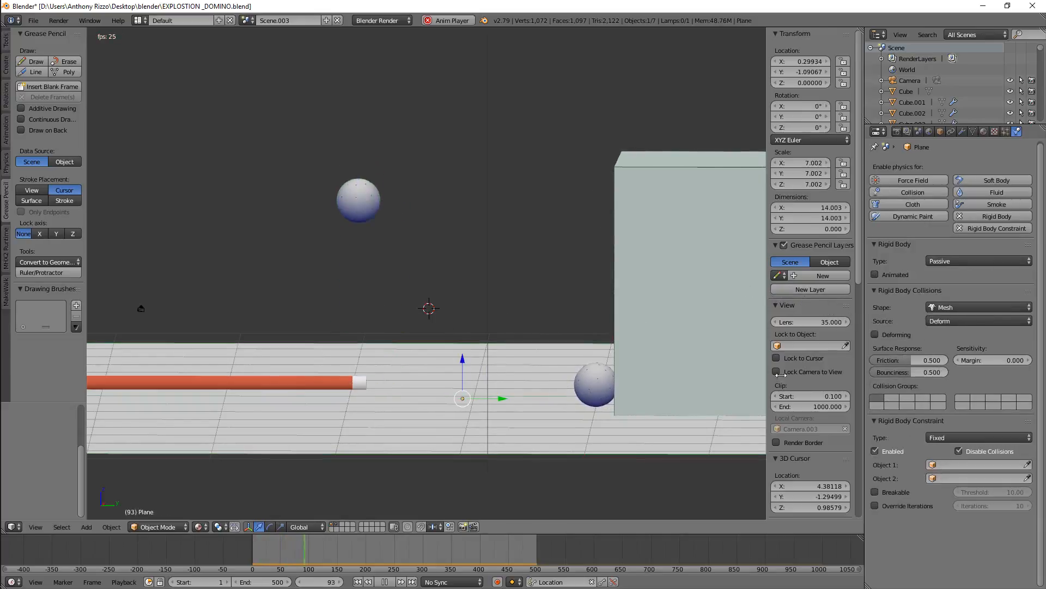
left_click_drag(921, 362, 967, 363)
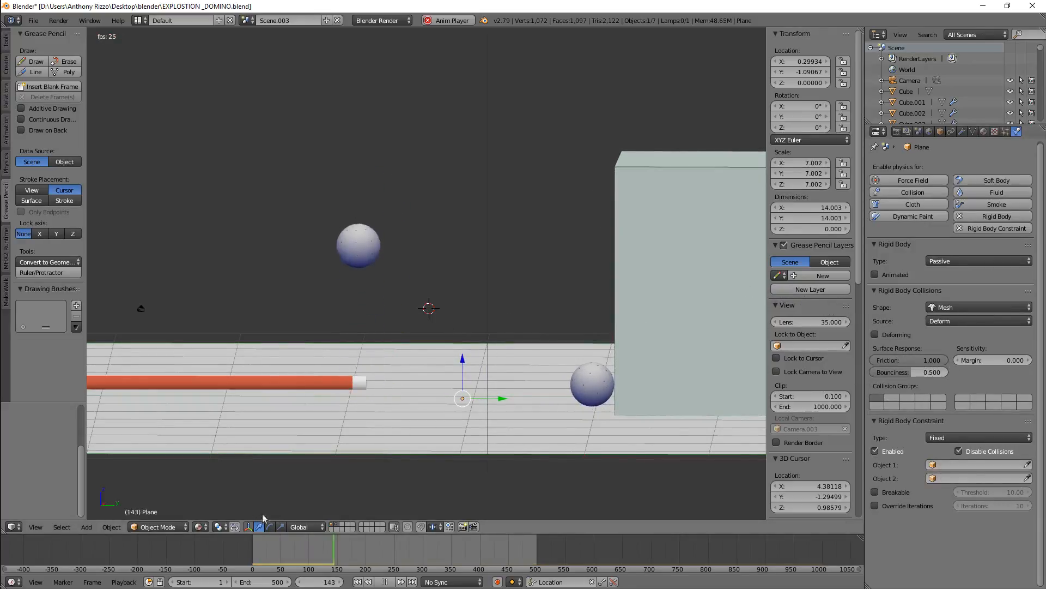
Rewind the animation and set the floor plane's friction to 0.5
left_click_drag(325, 546, 177, 540)
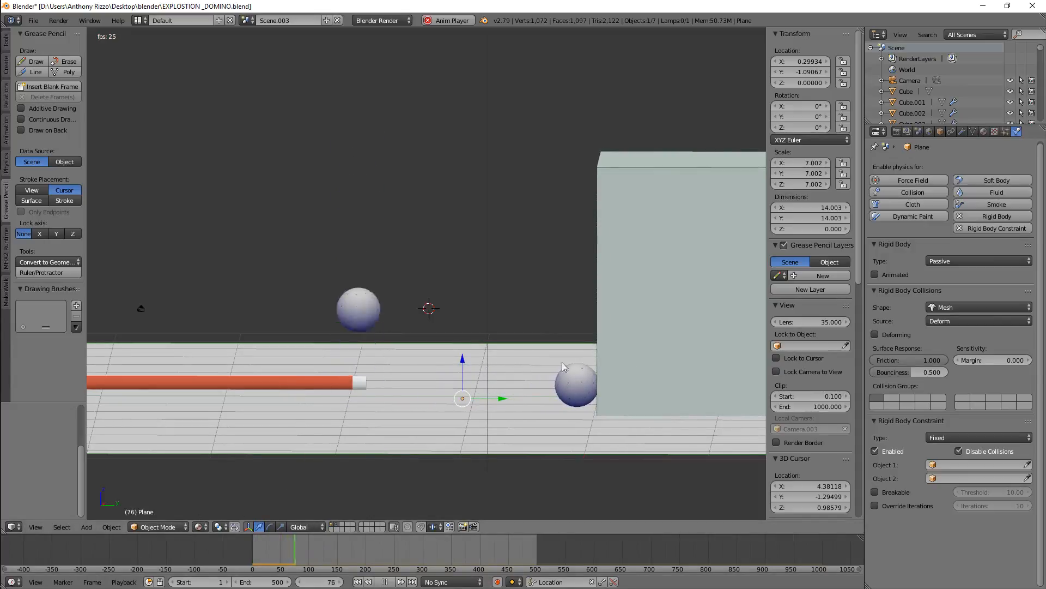
left_click(924, 359)
type("0")
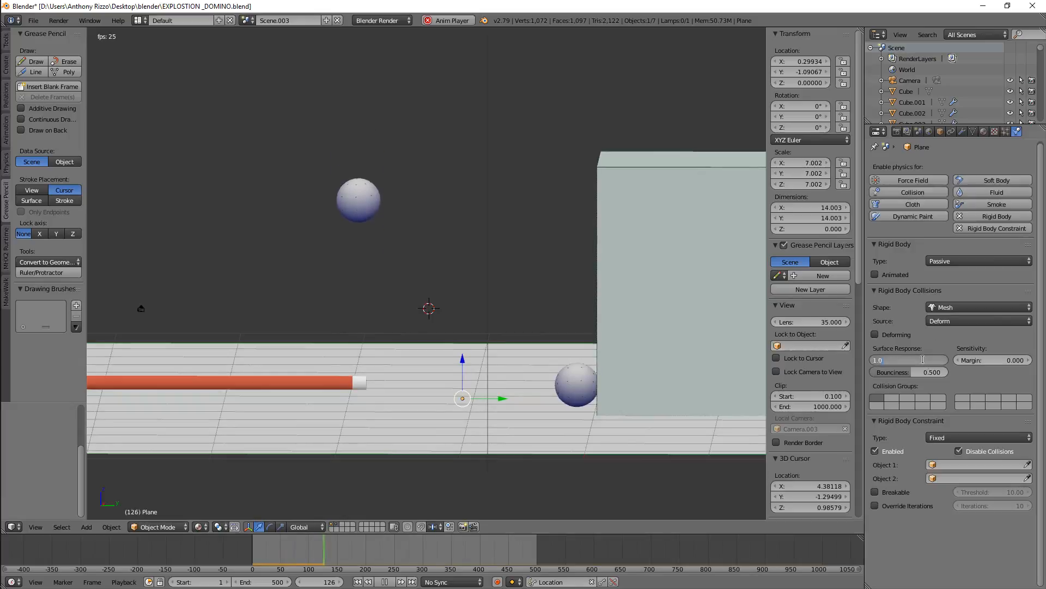
type(".5")
key("Return")
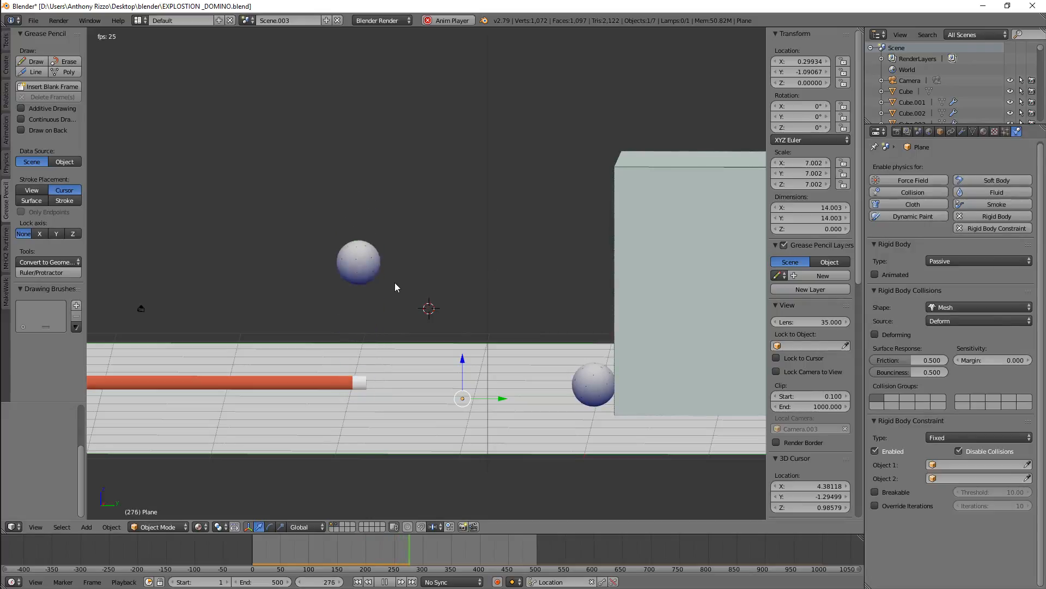
Select the raised ball and set its bounciness to 1.8
right_click(374, 278)
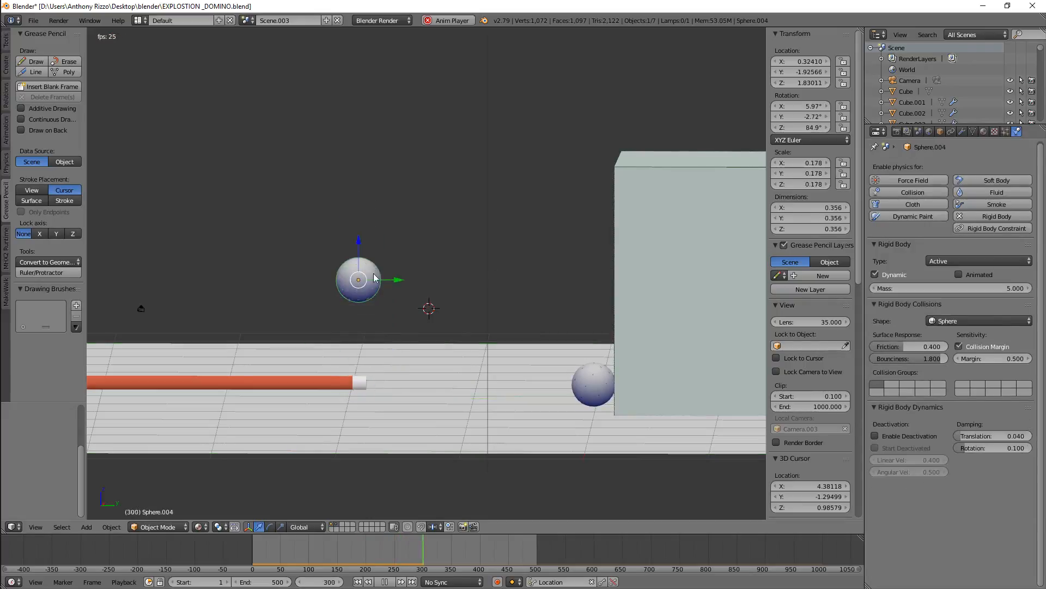
left_click(933, 359)
type("1.8")
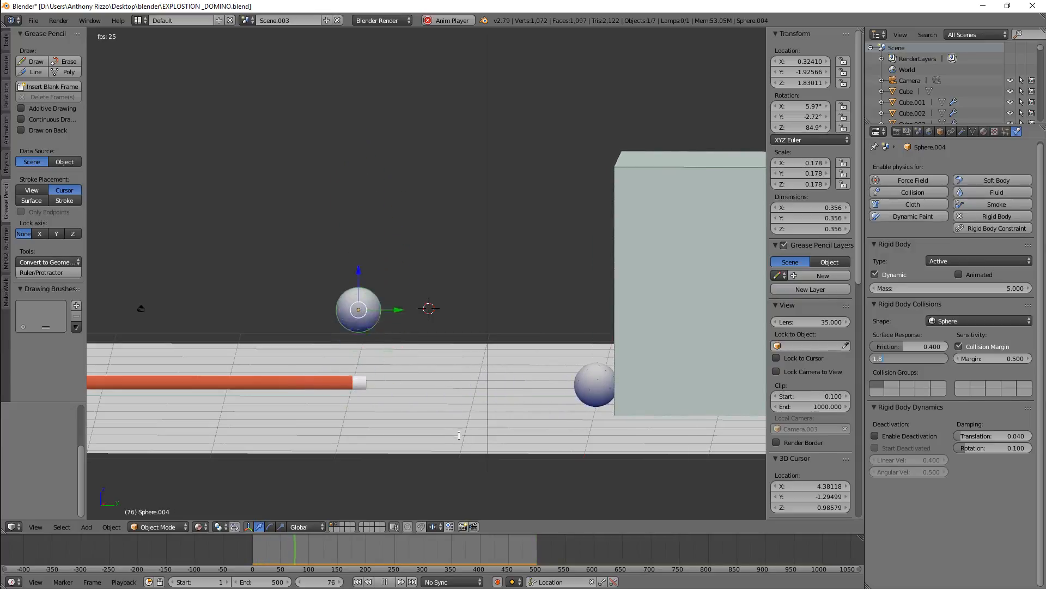
key("Return")
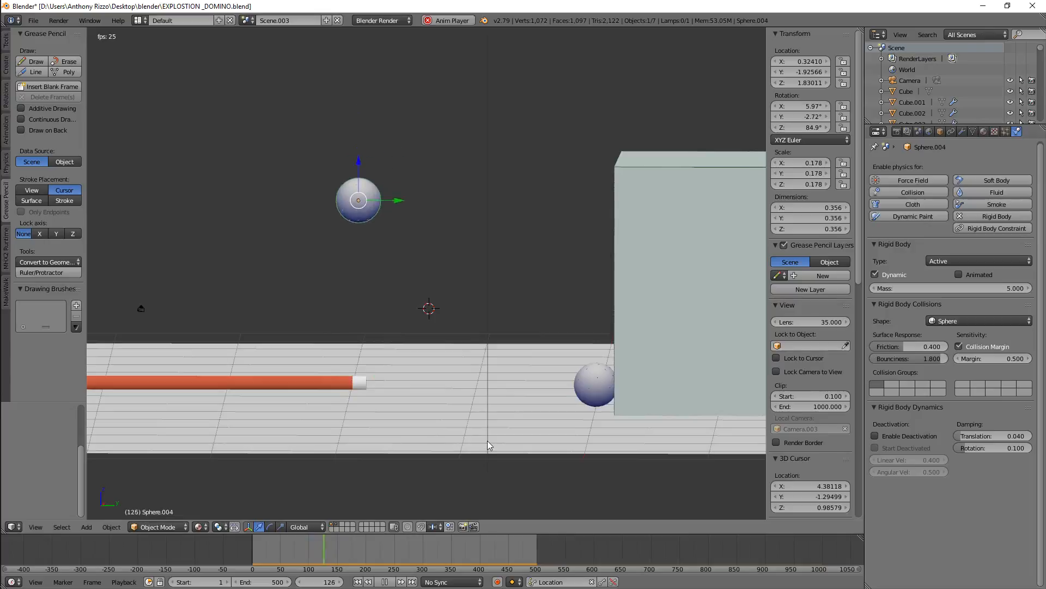
Watch the playing animation up close, then stop it and rewind to the first frame
scroll(399, 408, "down", 1)
scroll(399, 408, "down", 1)
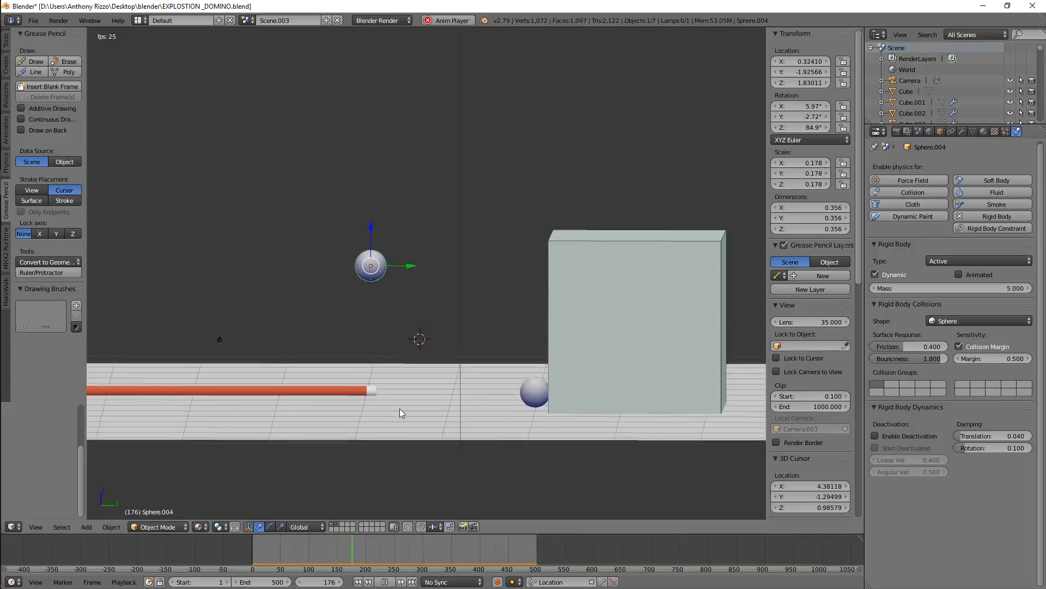
scroll(465, 407, "up", 3)
middle_click_drag(472, 407, 476, 413)
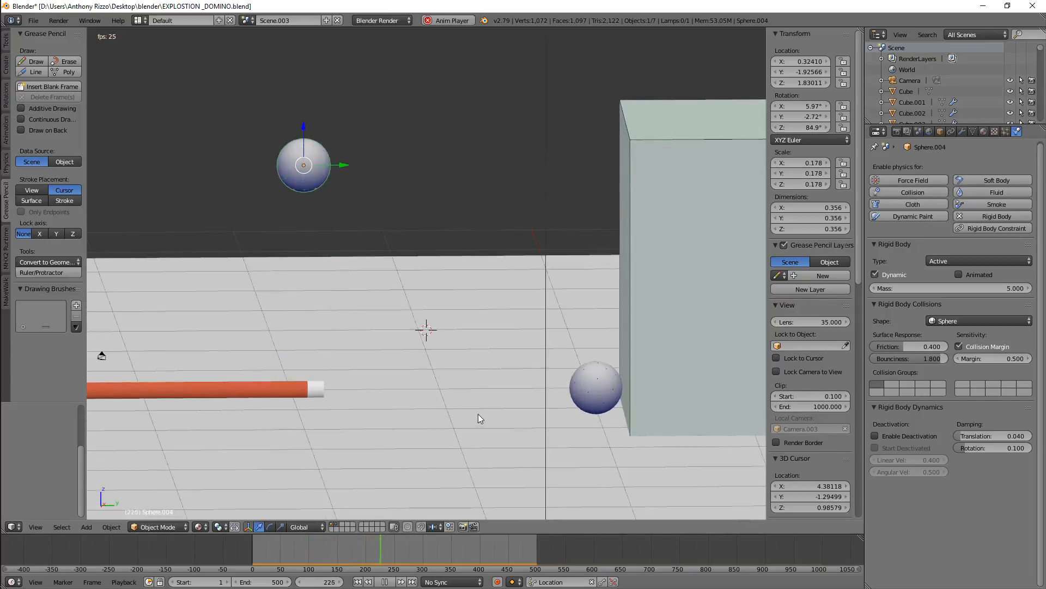
scroll(479, 414, "down", 3)
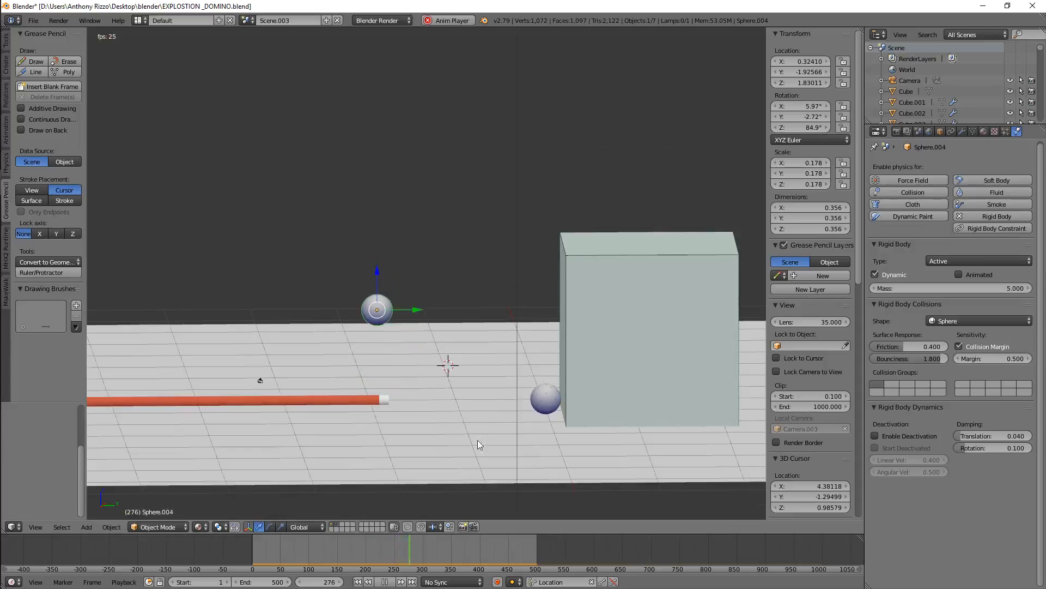
left_click(385, 581)
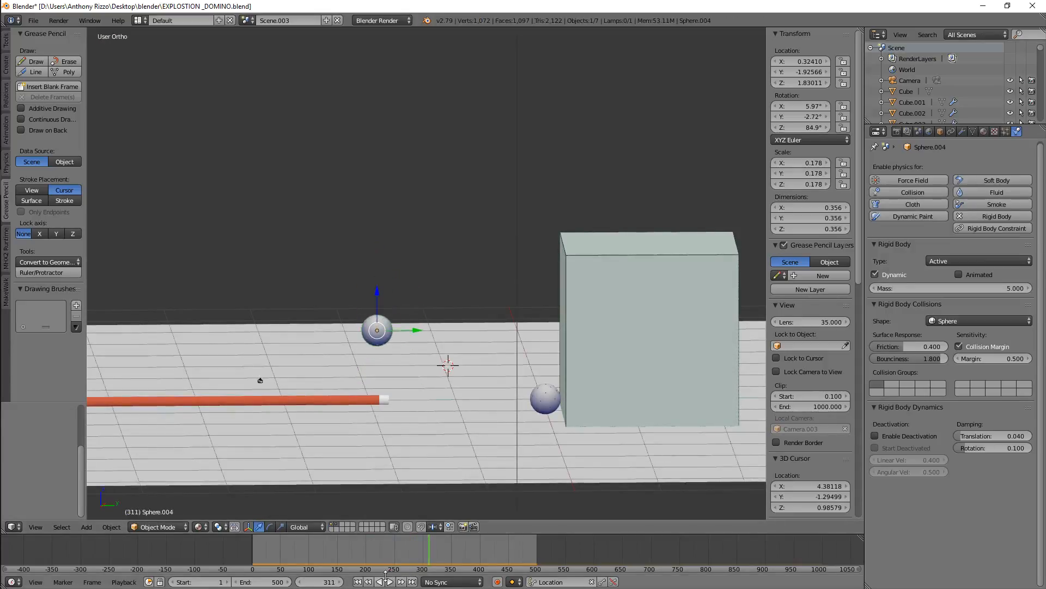
key("alt+a")
left_click_drag(427, 546, 237, 554)
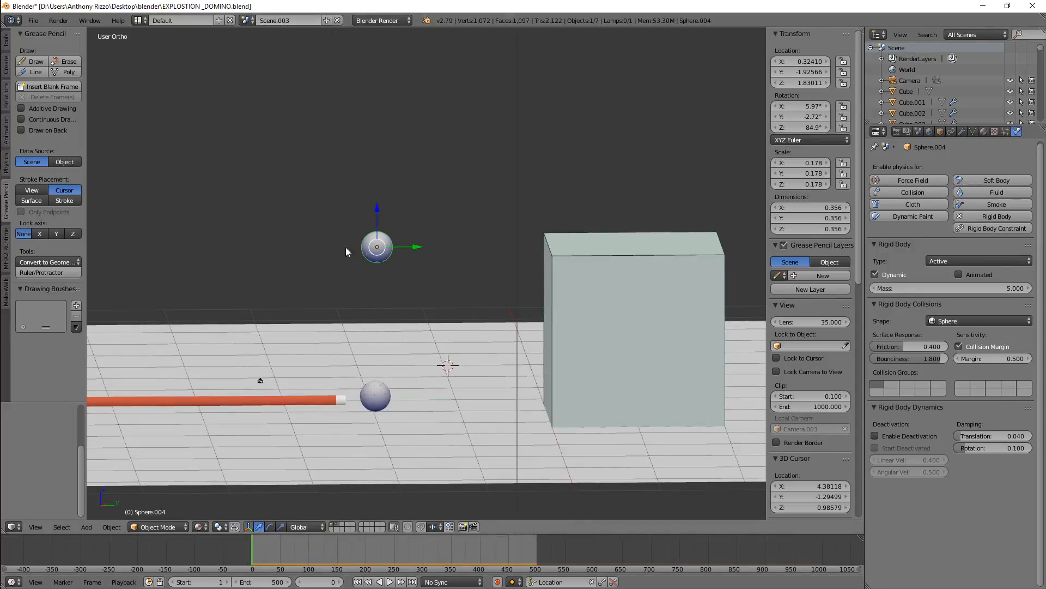
Select the box and switch to the scene named Scene containing the domino chain
right_click(704, 303)
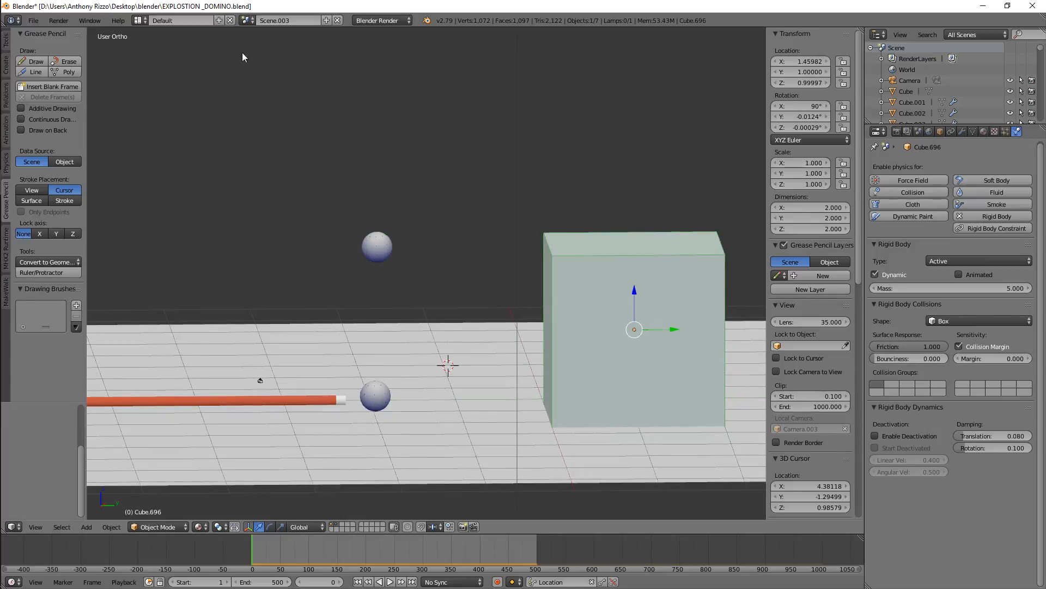
left_click(248, 20)
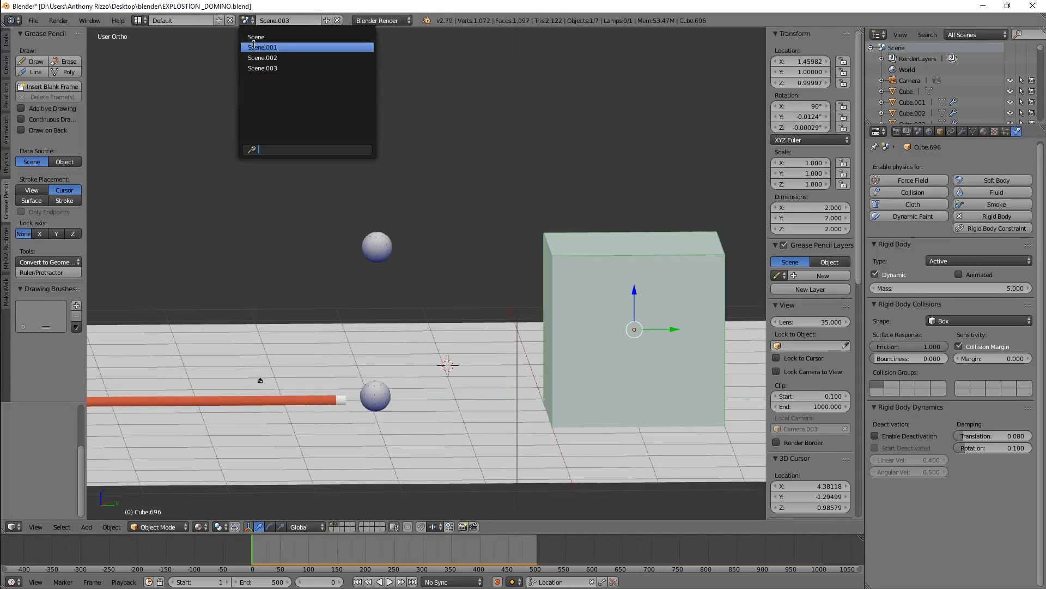
left_click(257, 37)
scroll(375, 145, "down", 10)
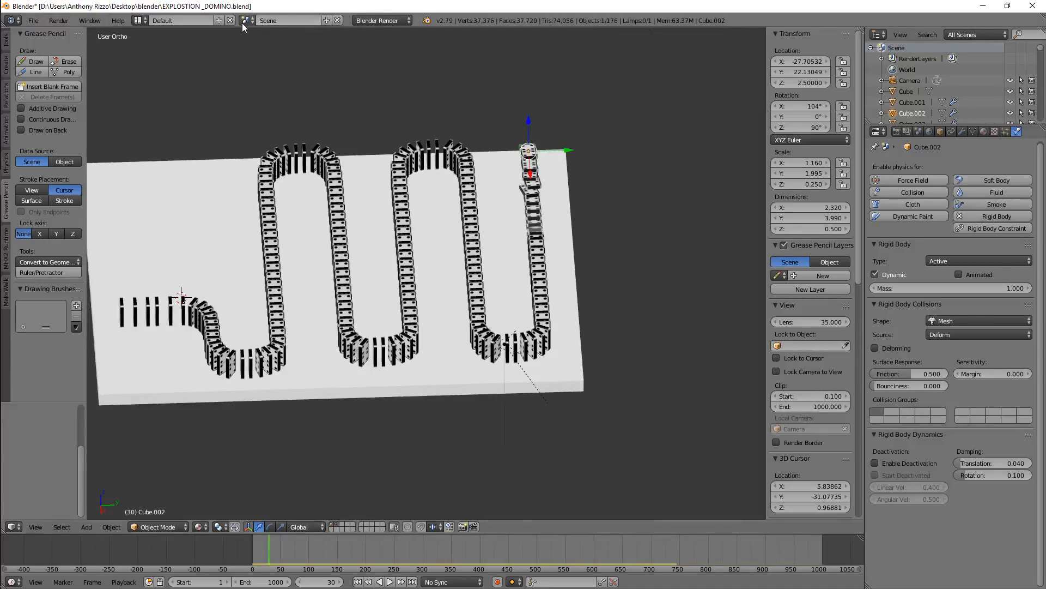
Switch to the scene Scene.002 containing the domino chain, sphere and cylinder
left_click(248, 20)
left_click(252, 58)
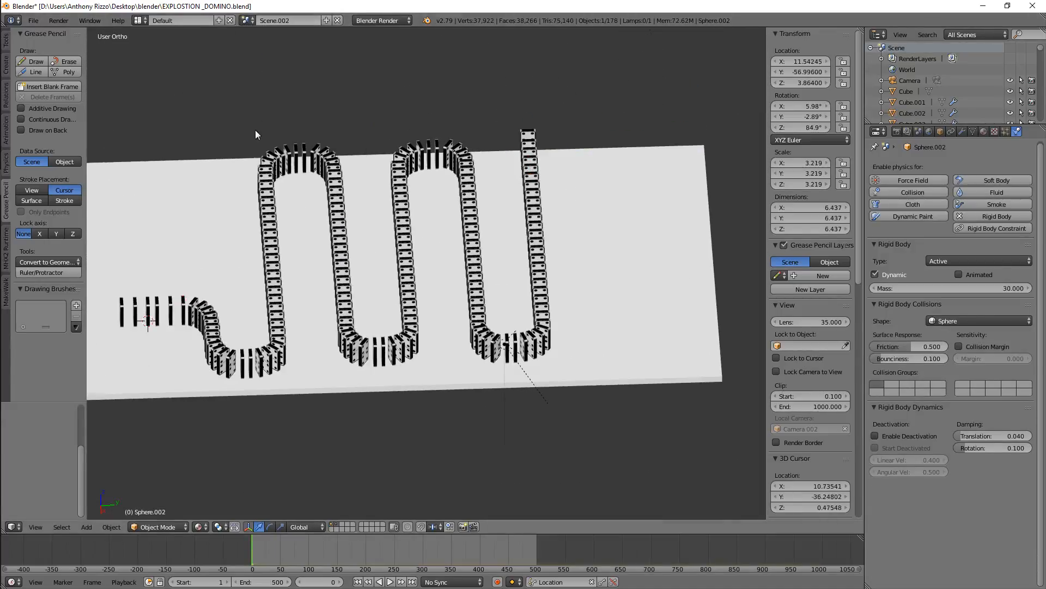
scroll(334, 171, "down", 2)
scroll(324, 216, "up", 5)
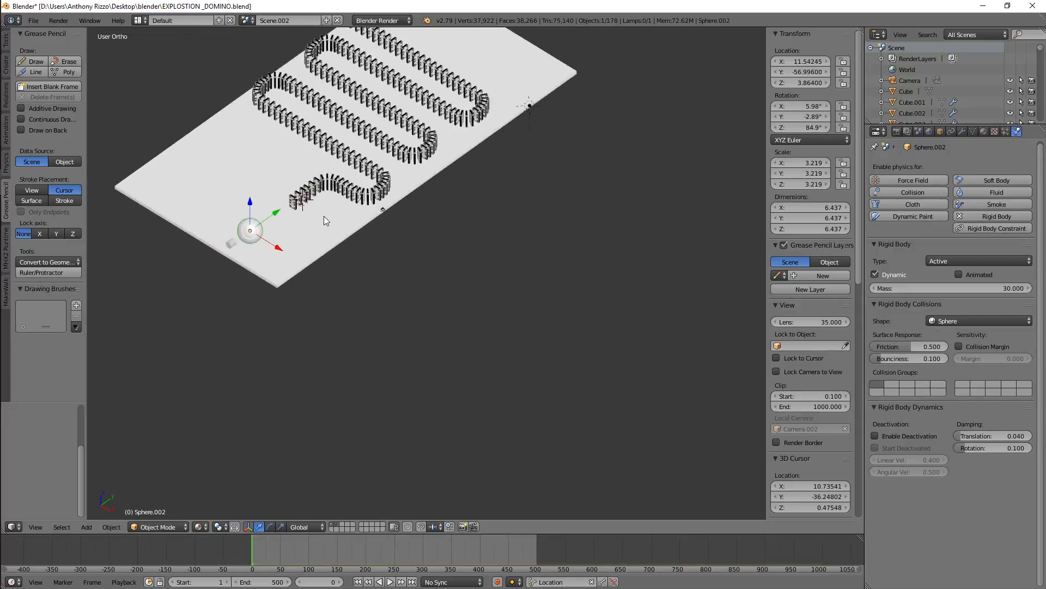
scroll(305, 216, "down", 1)
scroll(292, 216, "down", 3)
scroll(243, 200, "up", 3)
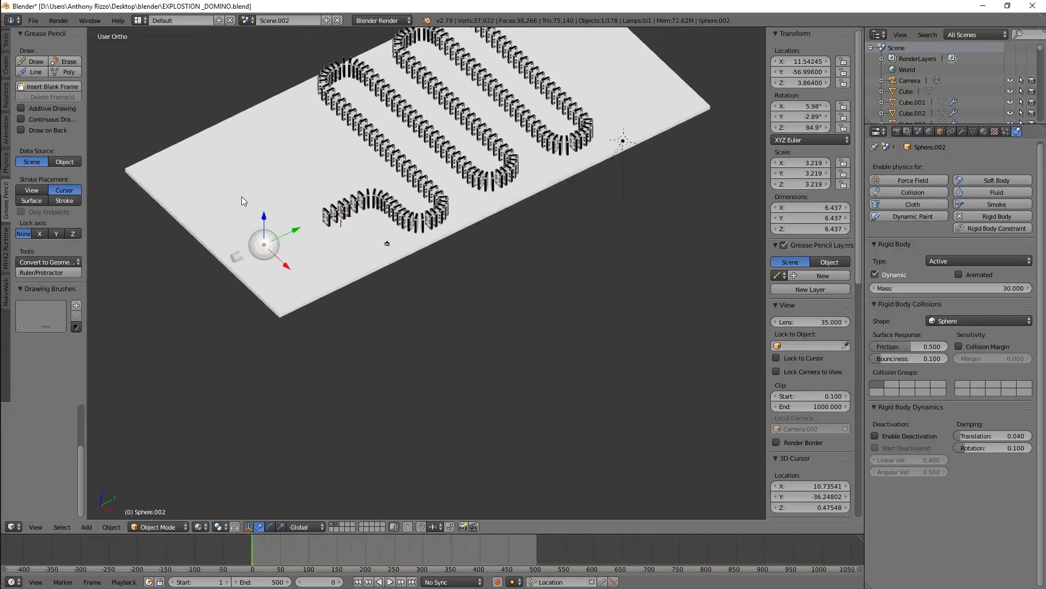
scroll(315, 233, "up", 2)
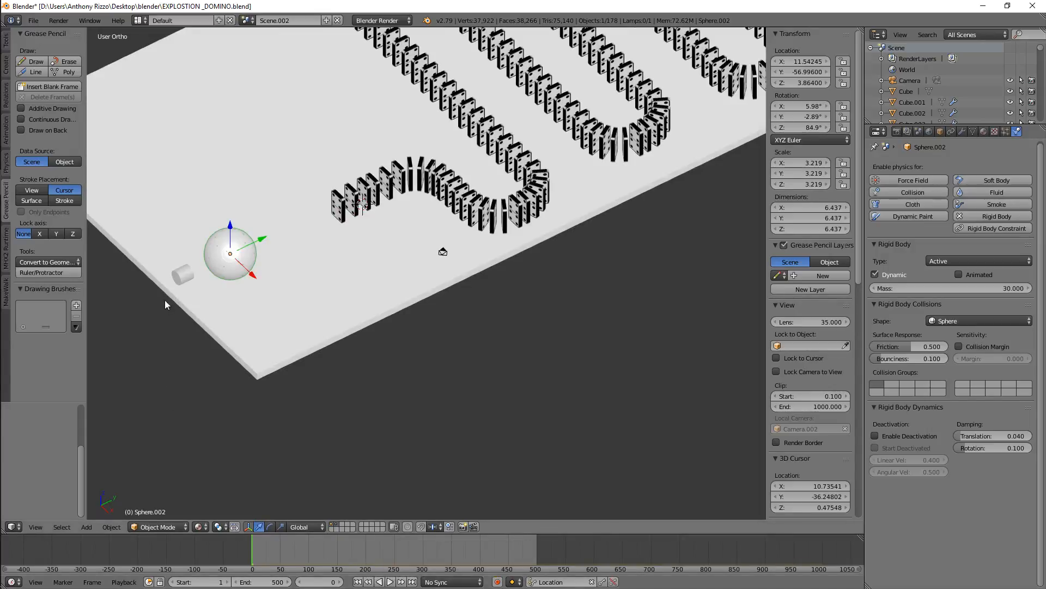
Select the cylinder, rewind the timeline to the first frame and play the simulation
right_click(178, 282)
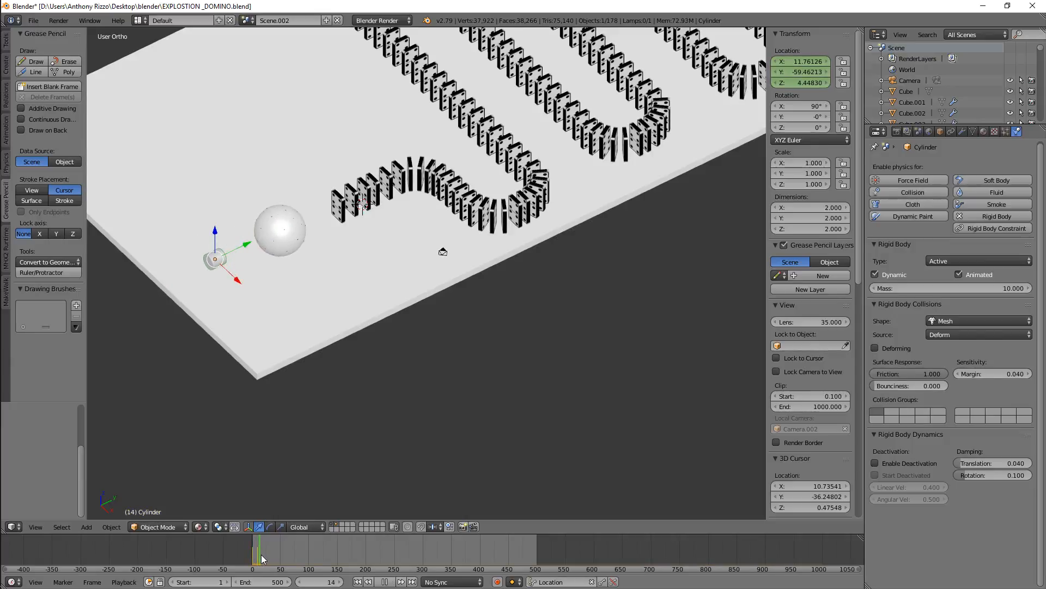
left_click_drag(282, 554, 249, 554)
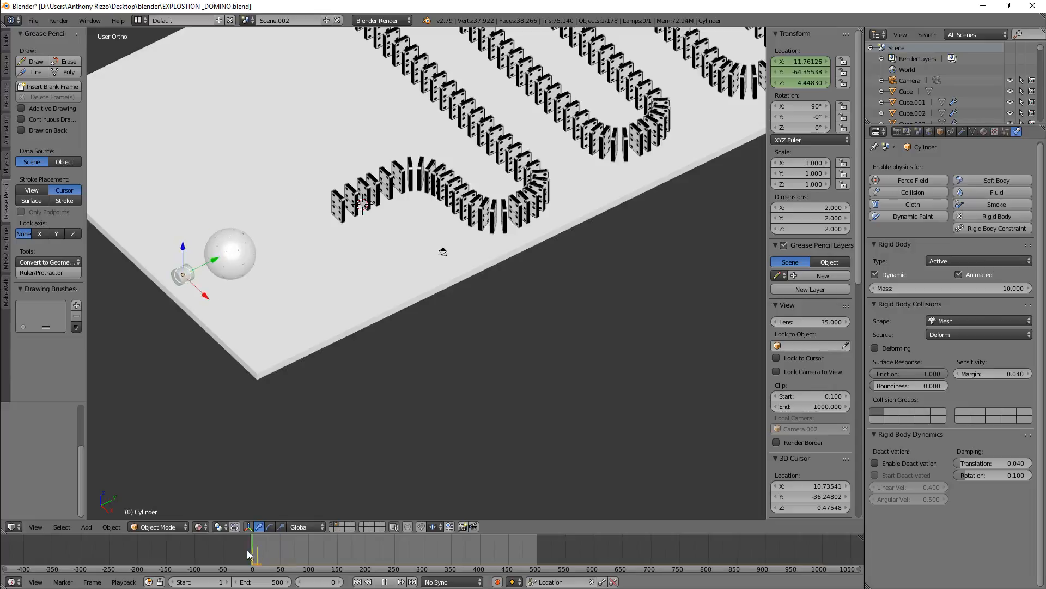
left_click(391, 583)
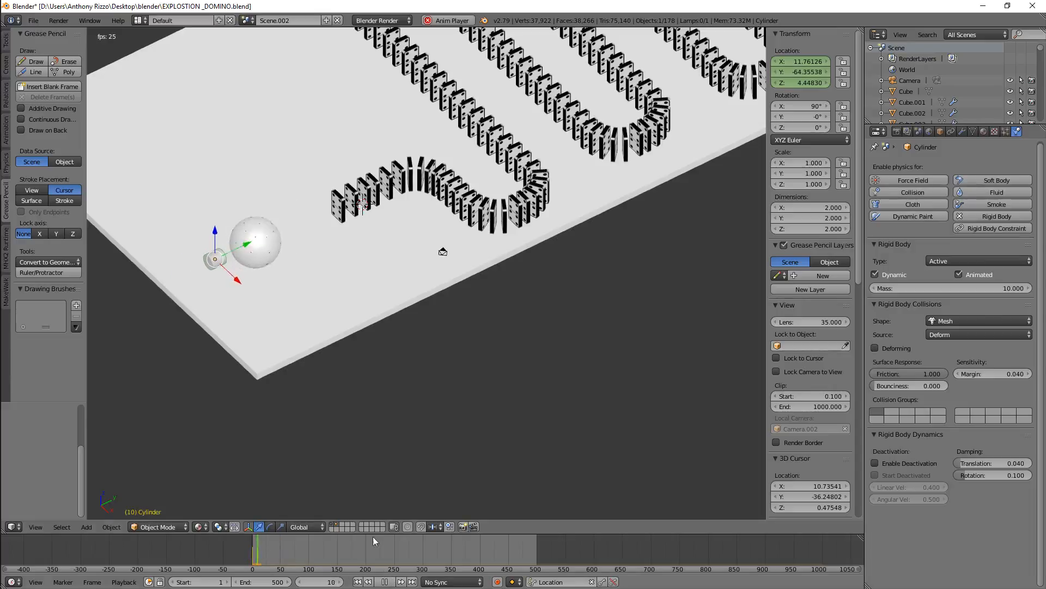
scroll(401, 138, "up", 3)
scroll(387, 189, "down", 4)
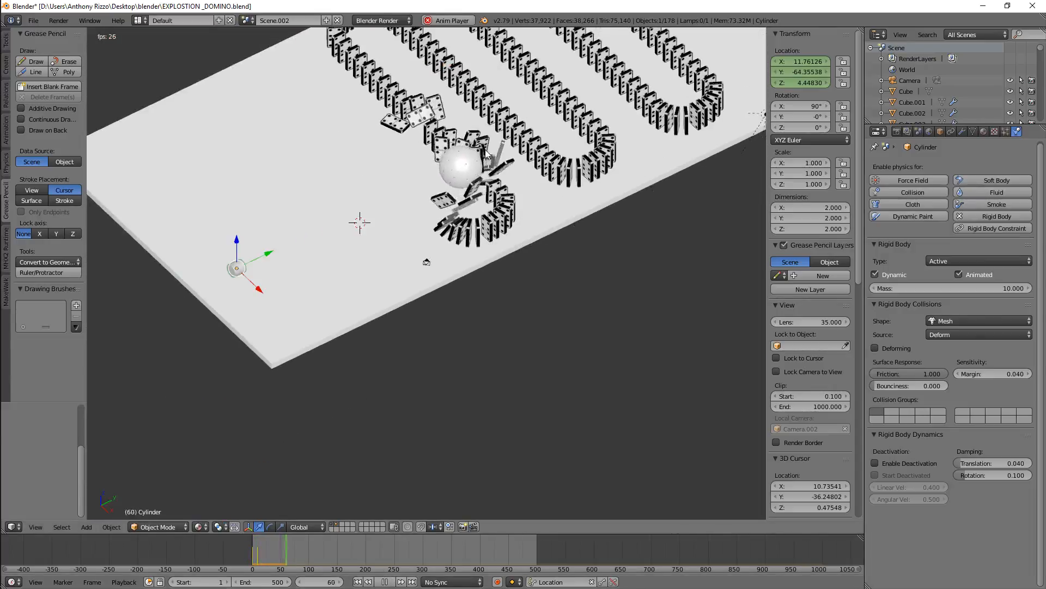
Select the sphere and watch the dominoes fall from closer and wider views
right_click(488, 148)
scroll(502, 144, "down", 2)
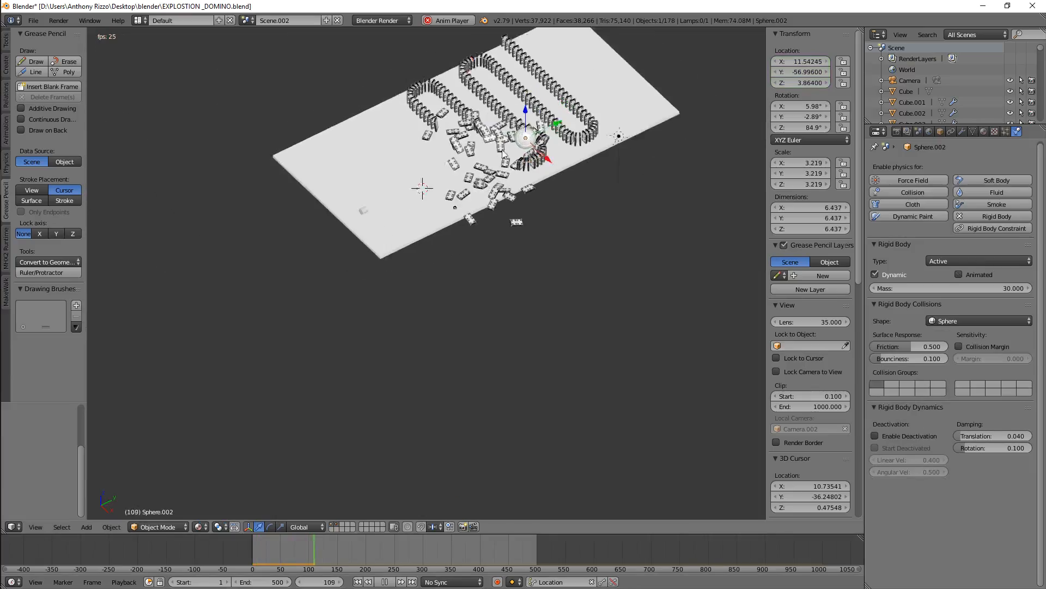
scroll(545, 126, "up", 5)
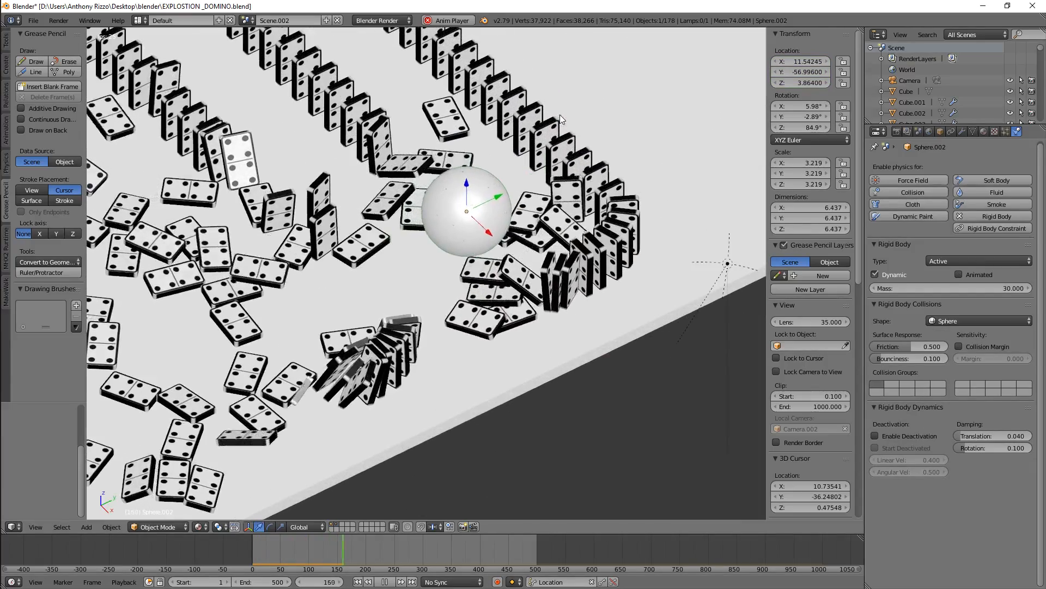
scroll(561, 114, "down", 6)
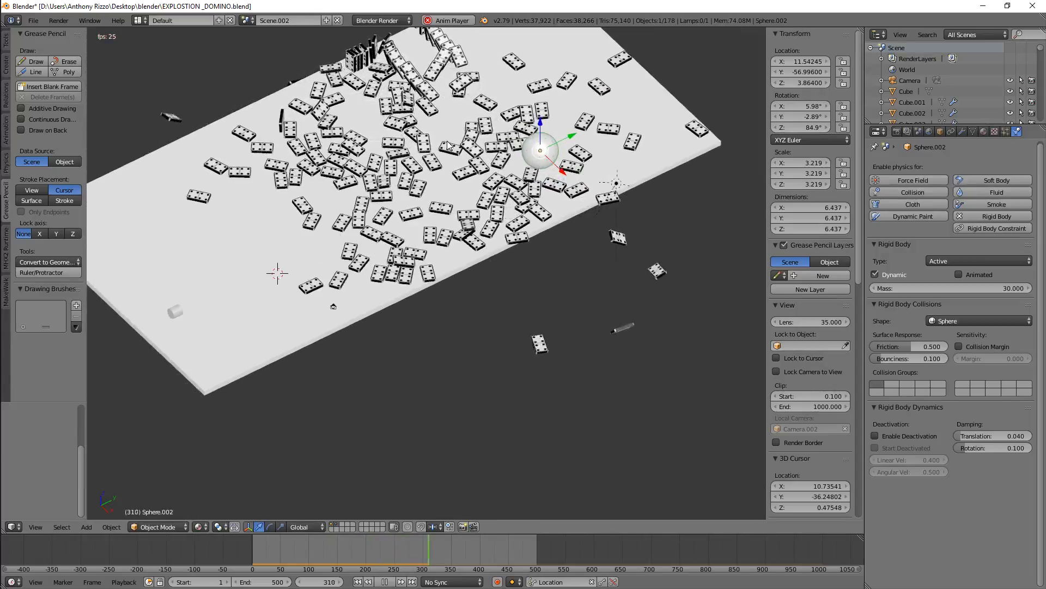
scroll(448, 145, "up", 1)
scroll(448, 145, "down", 3)
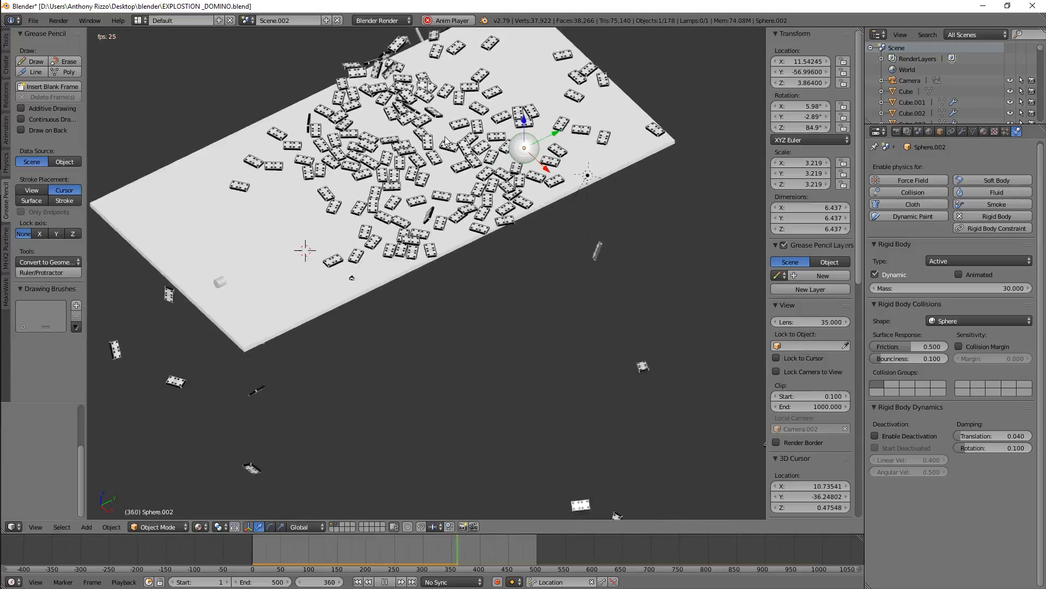
scroll(430, 125, "down", 1)
scroll(405, 93, "up", 5)
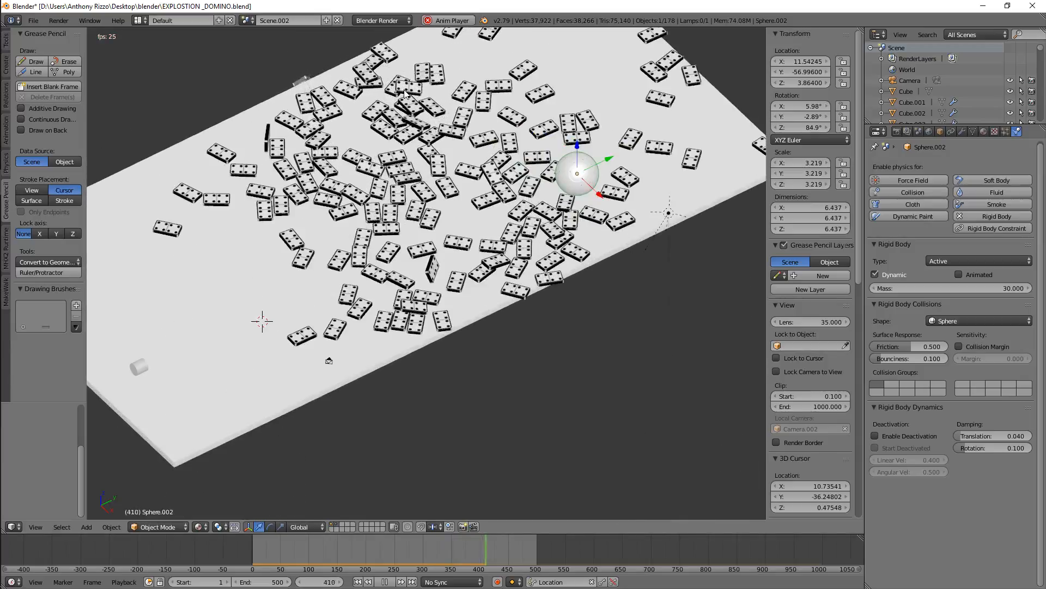
scroll(405, 94, "up", 2)
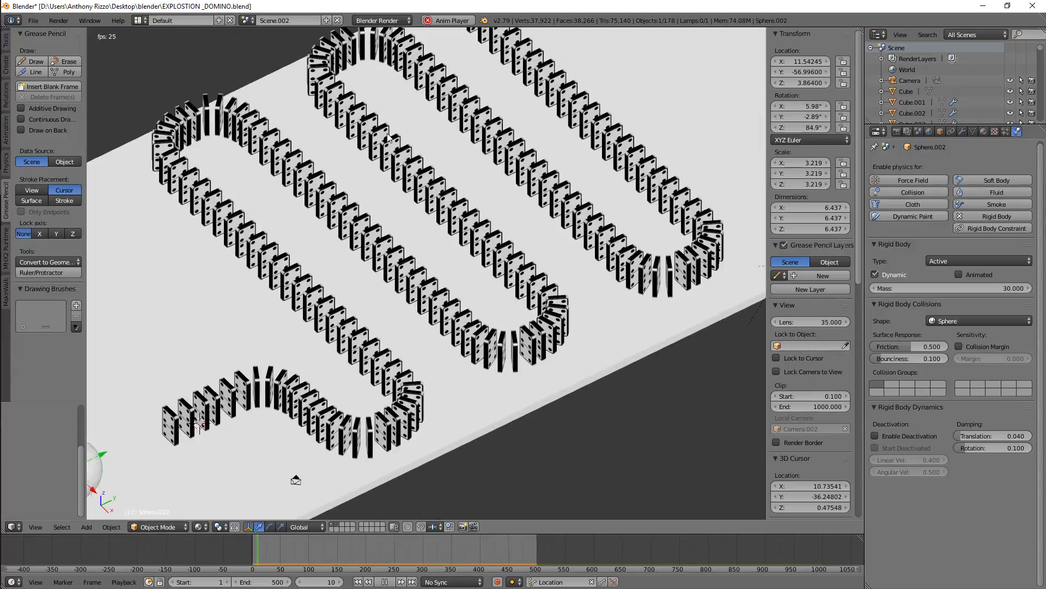
Select the floor plane and set its rigid body friction to 0.5
right_click(492, 402)
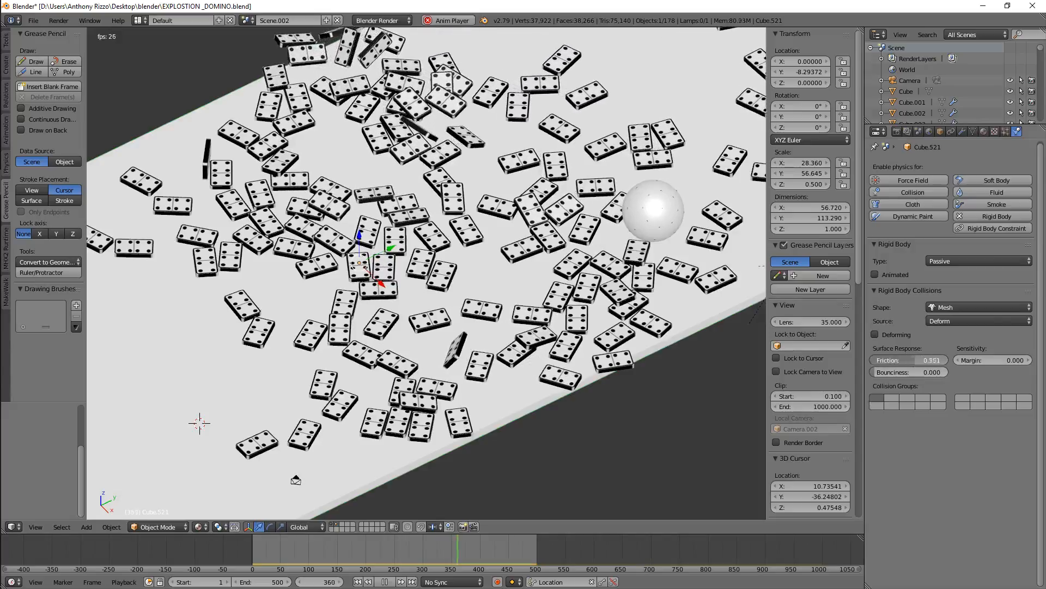
left_click_drag(912, 361, 954, 361)
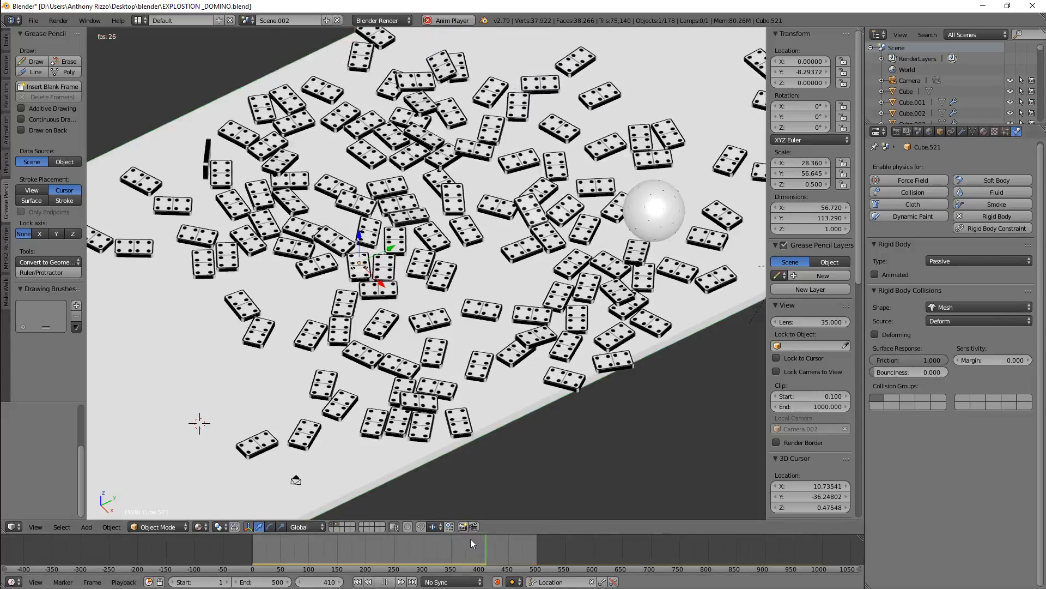
middle_click_drag(564, 436, 553, 423)
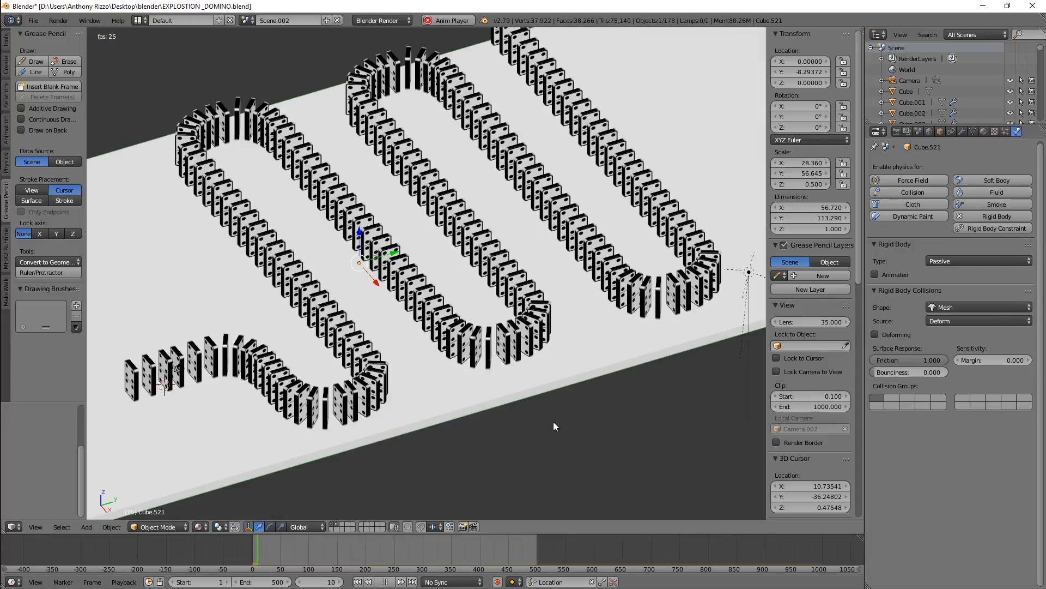
scroll(554, 426, "down", 2)
scroll(434, 376, "up", 3)
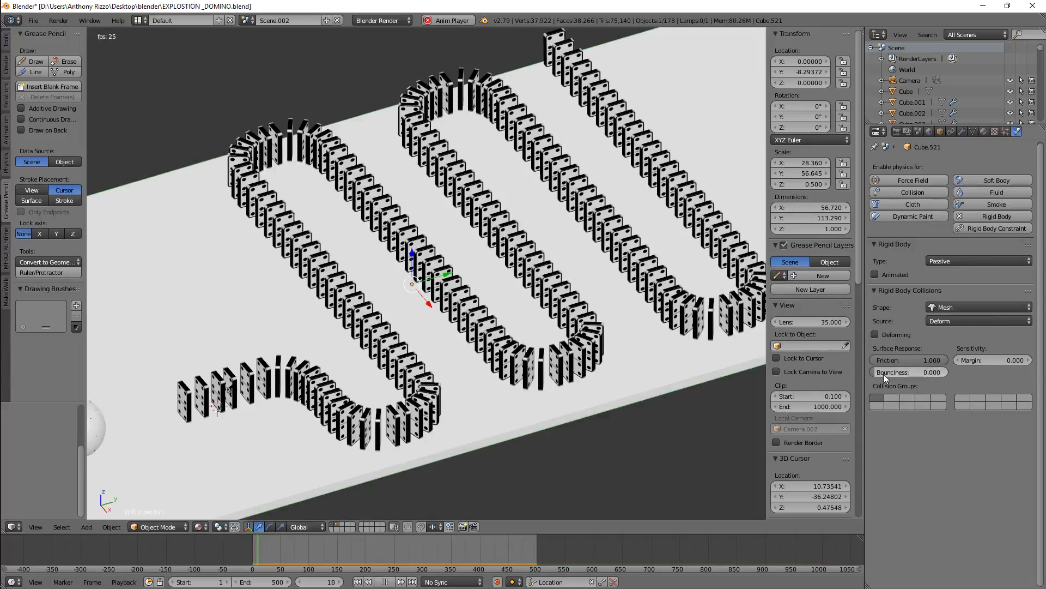
left_click(923, 361)
type("0.5")
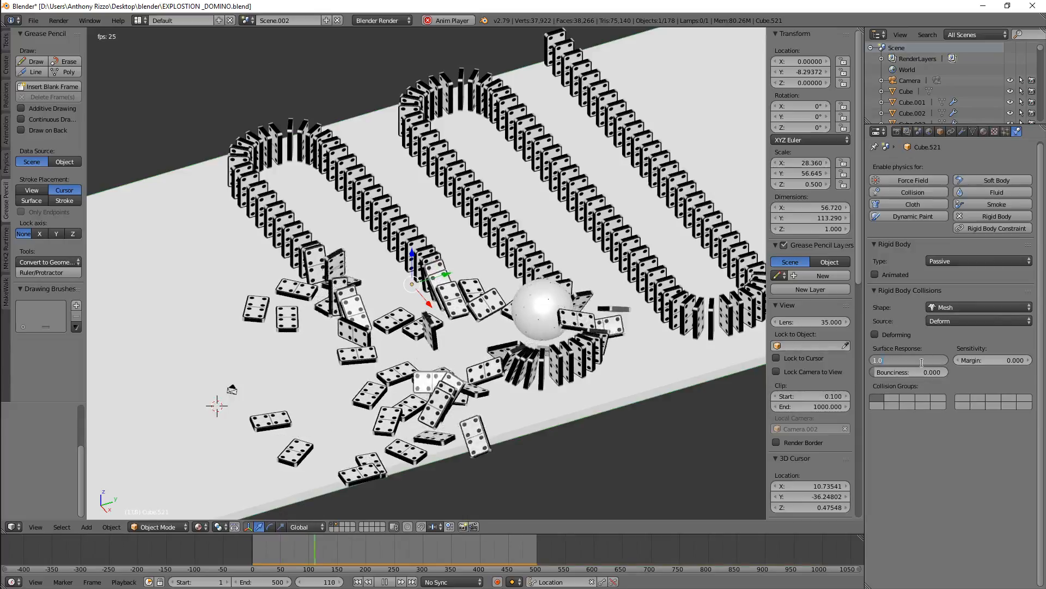
key("Return")
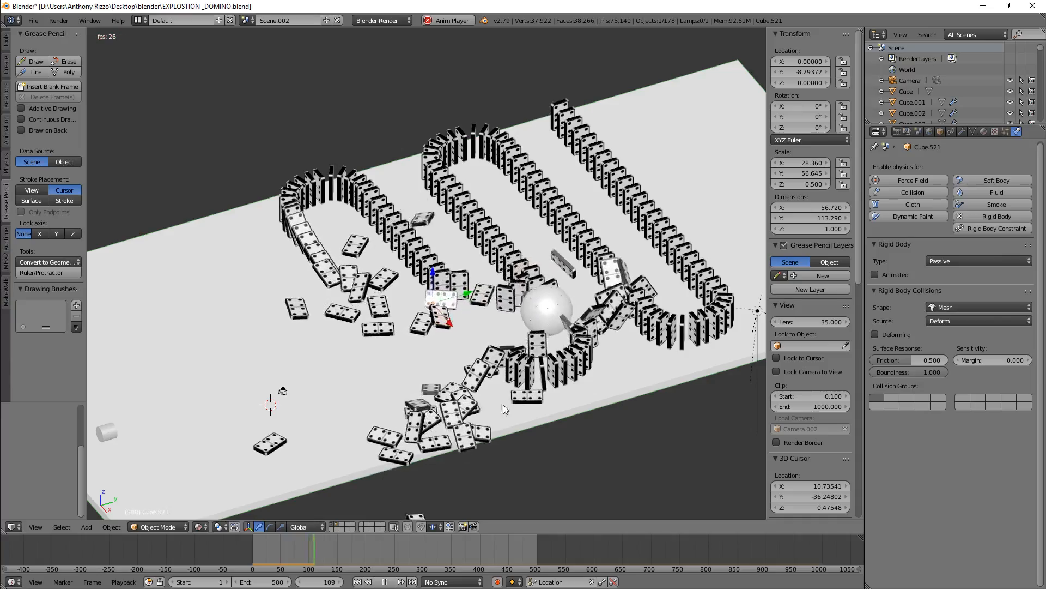
Set the floor plane's bounciness to 0.5
scroll(417, 343, "up", 5)
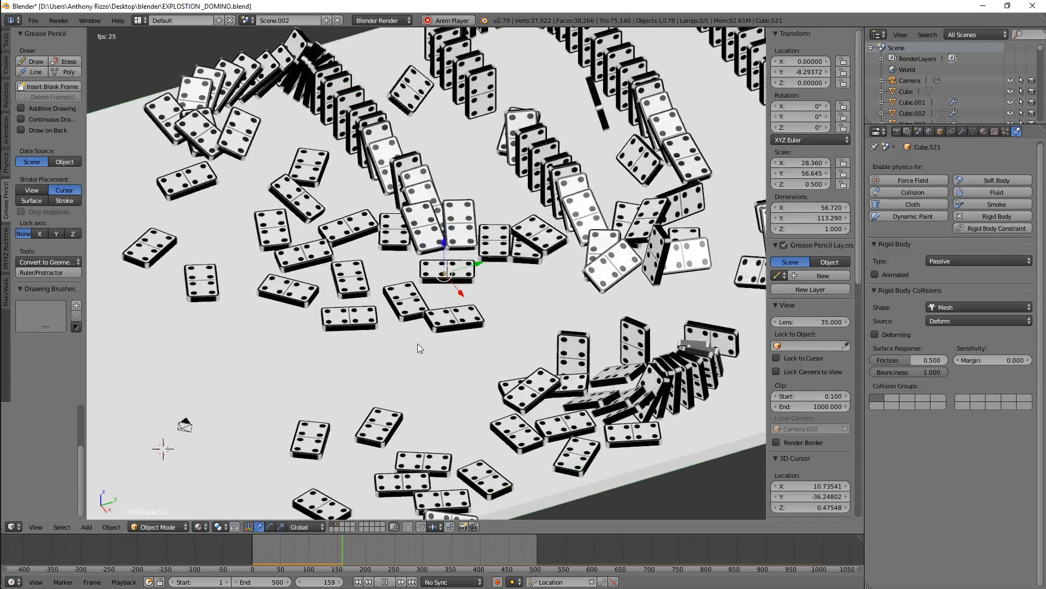
scroll(417, 342, "down", 5)
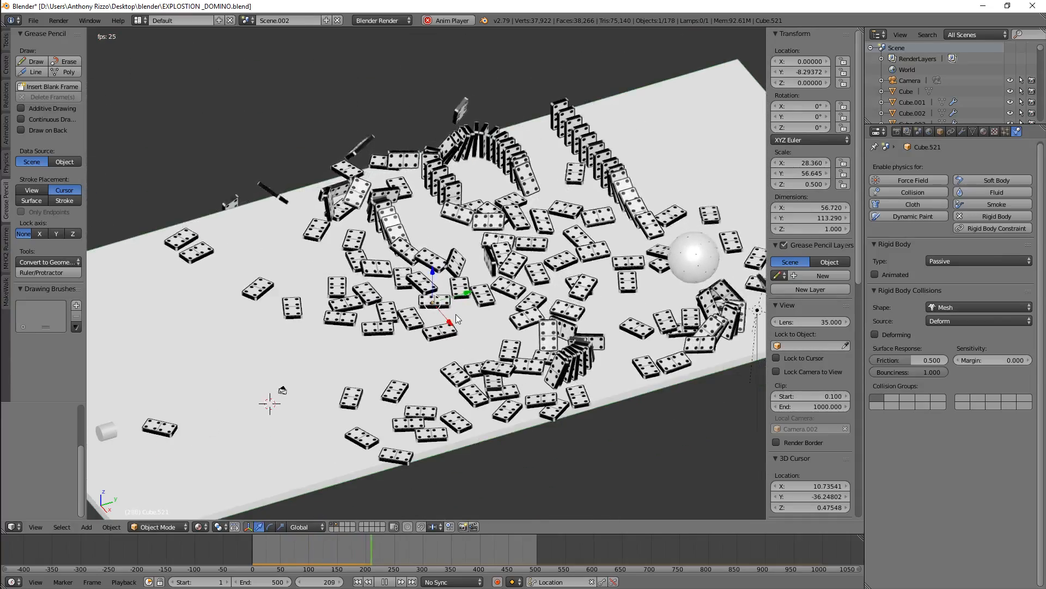
left_click(901, 374)
type(".5")
key("Return")
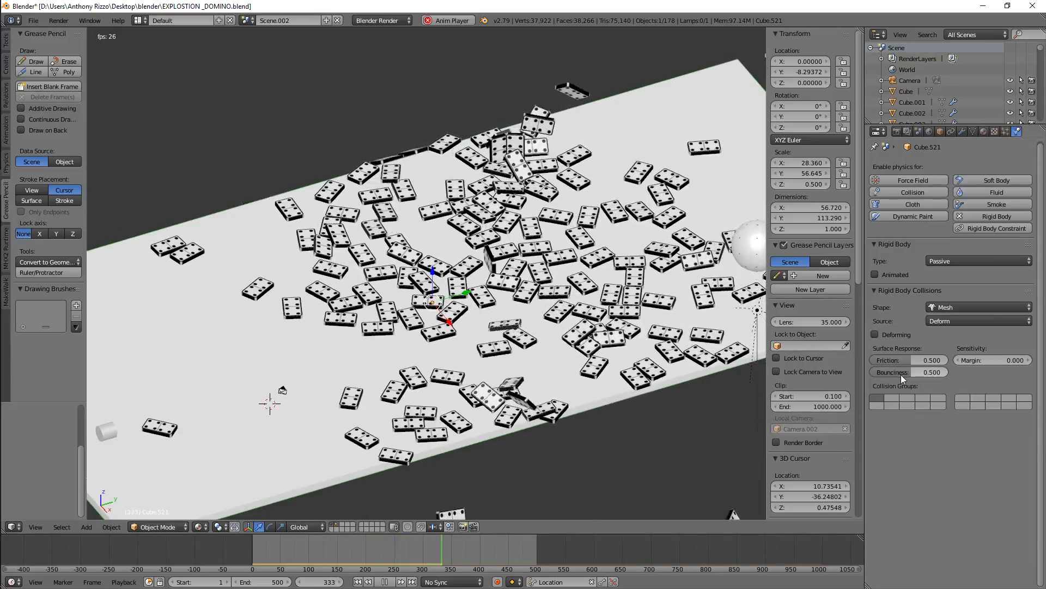
Select a domino and browse its material, texture, modifier and physics properties
right_click(338, 274)
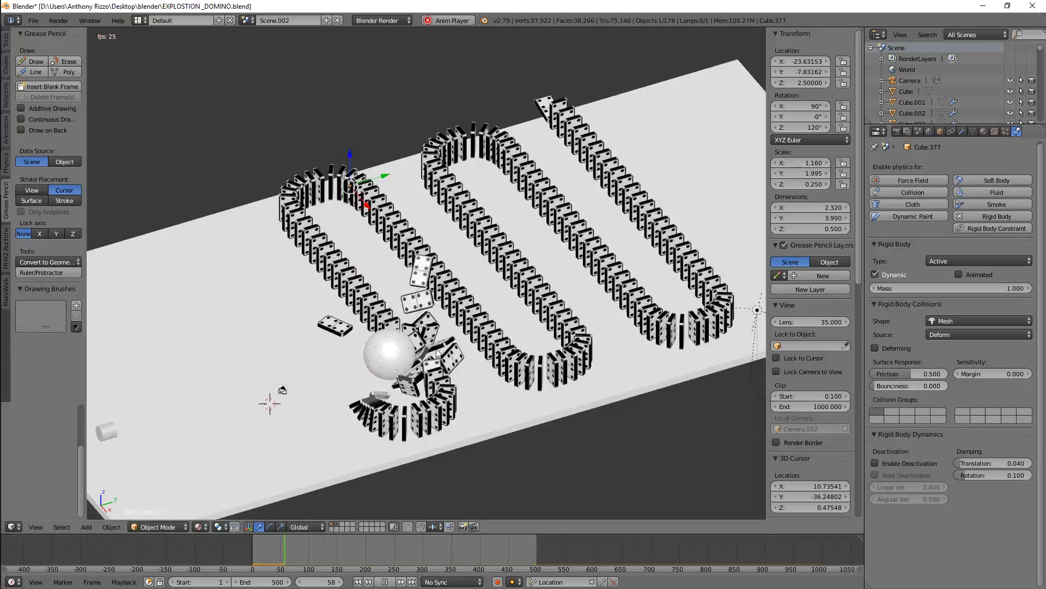
scroll(439, 315, "up", 4)
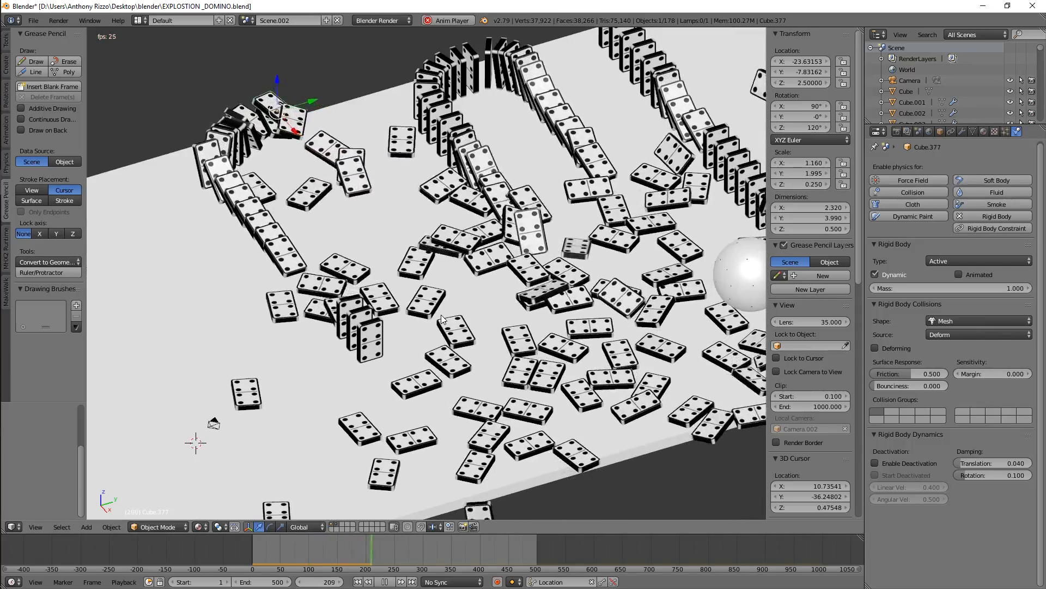
scroll(440, 315, "down", 4)
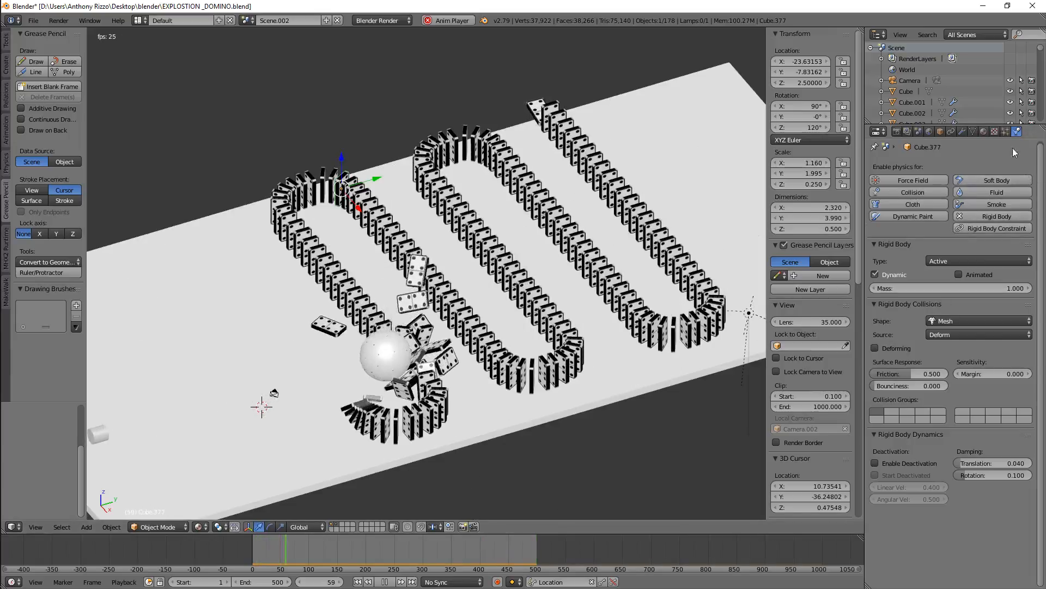
left_click(984, 133)
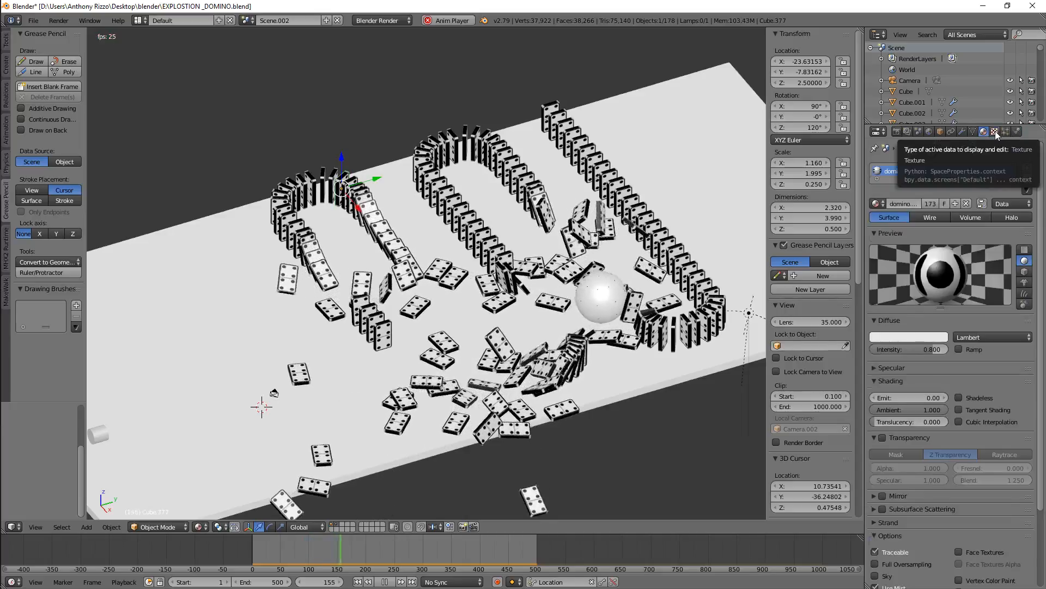
left_click(995, 132)
left_click(1017, 132)
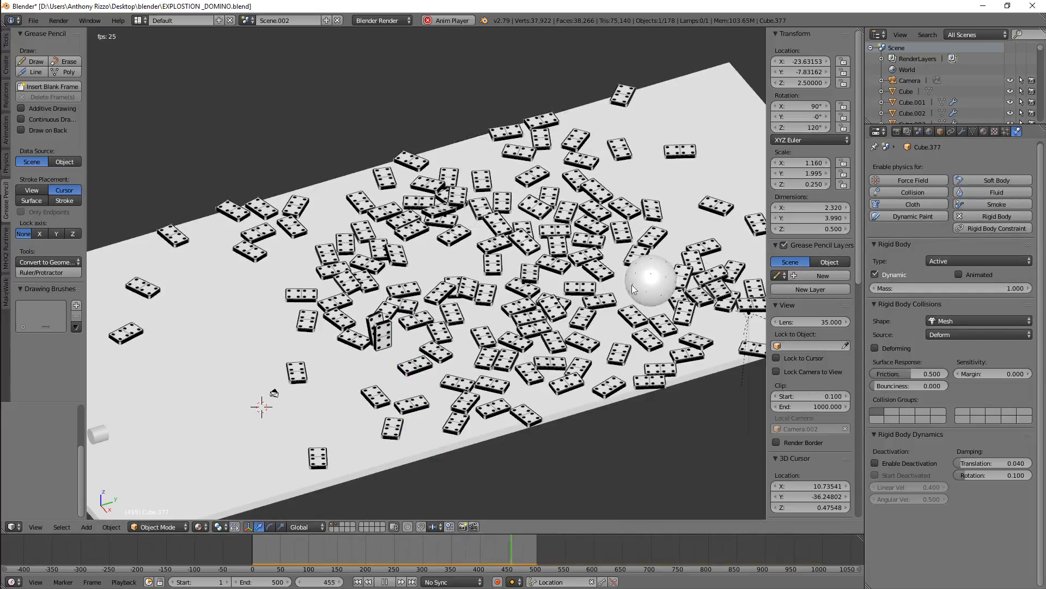
left_click(966, 133)
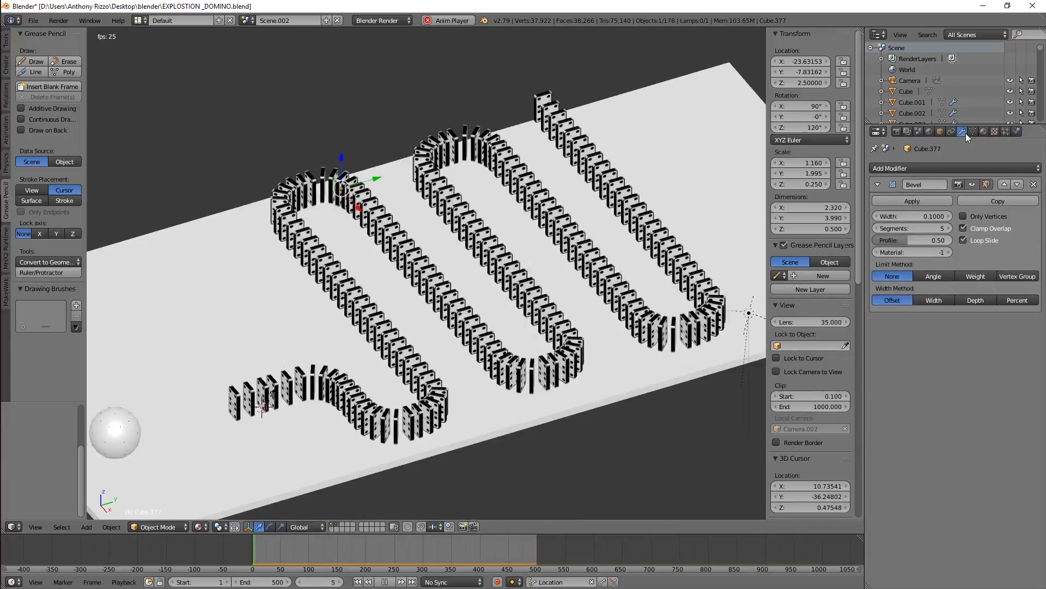
left_click(1017, 132)
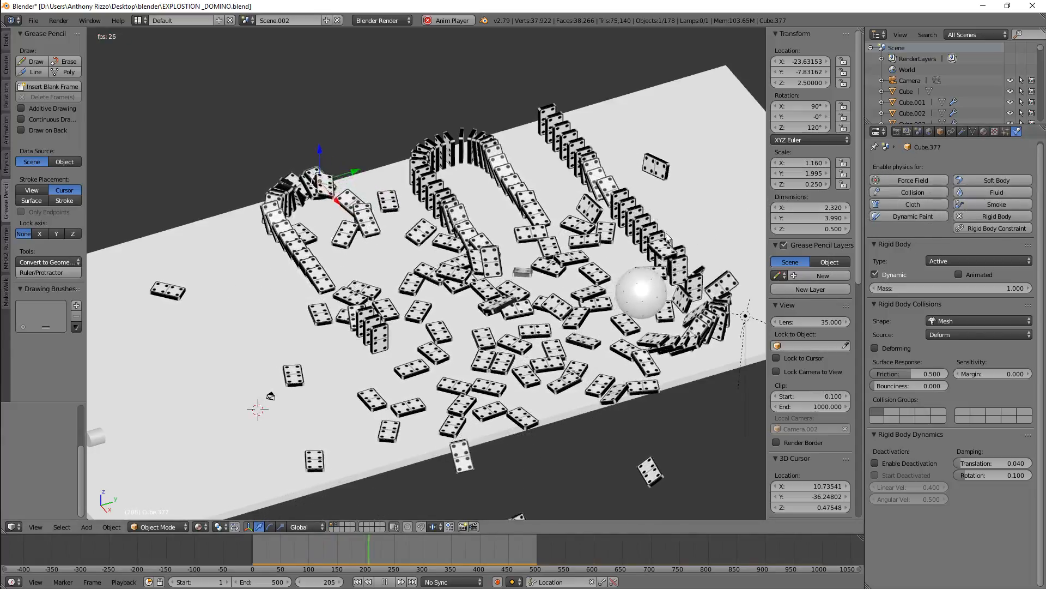
Replay the simulation from an earlier frame and watch the dominoes fall
left_click(386, 582)
left_click_drag(483, 547, 235, 559)
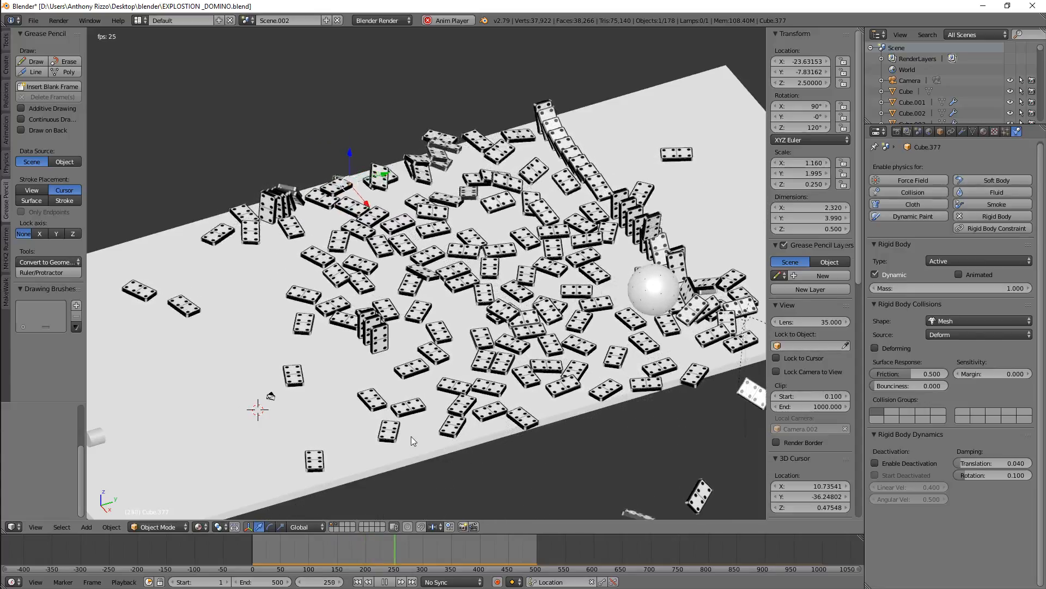
scroll(483, 460, "down", 2)
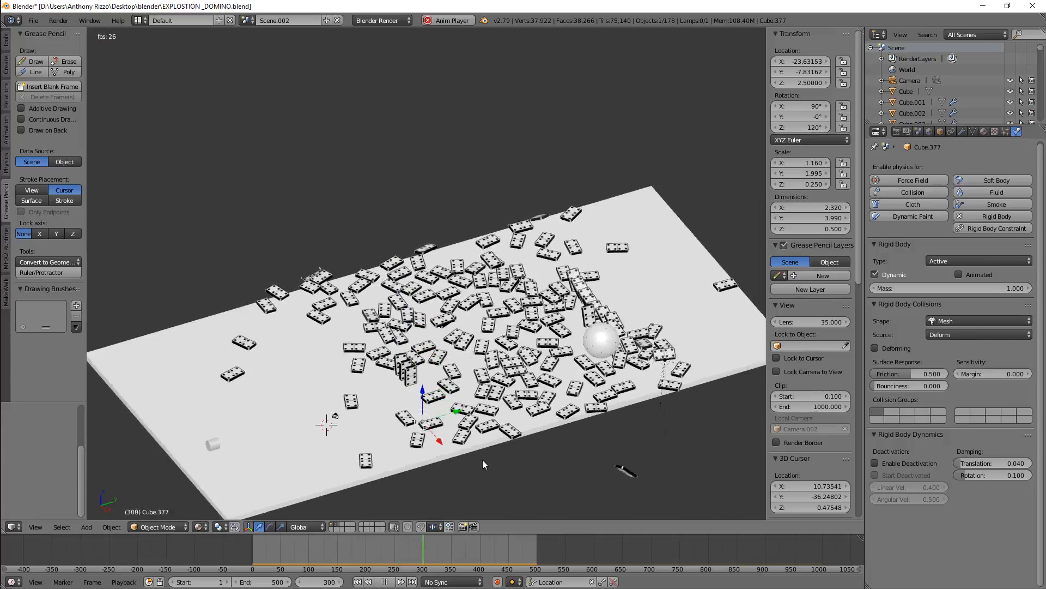
scroll(483, 455, "up", 2)
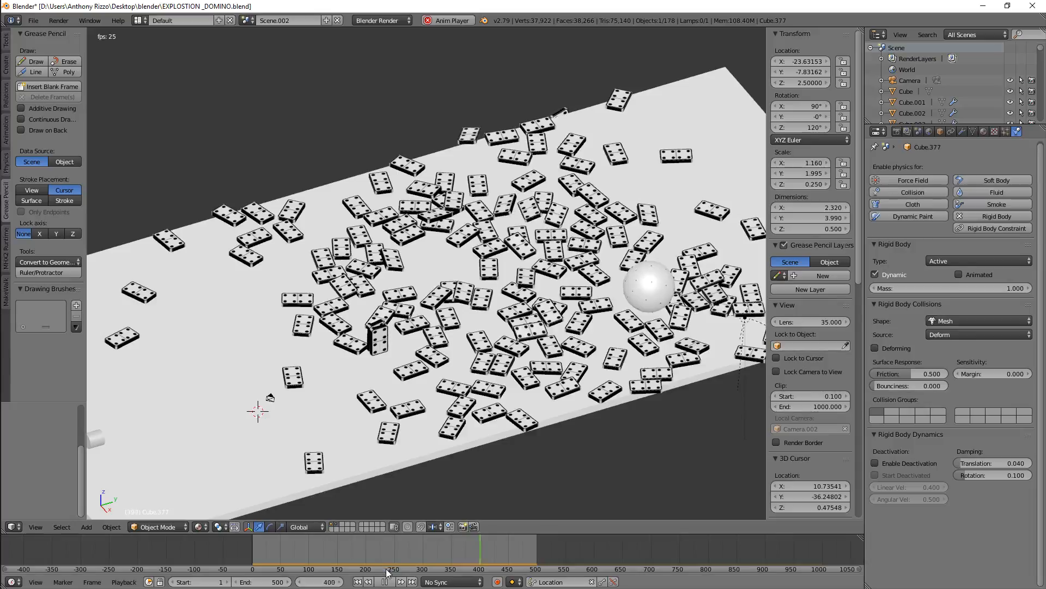
Rewind and stop the animation, then switch to the scene Scene.003
left_click_drag(496, 547, 273, 541)
key("alt+a")
left_click(247, 21)
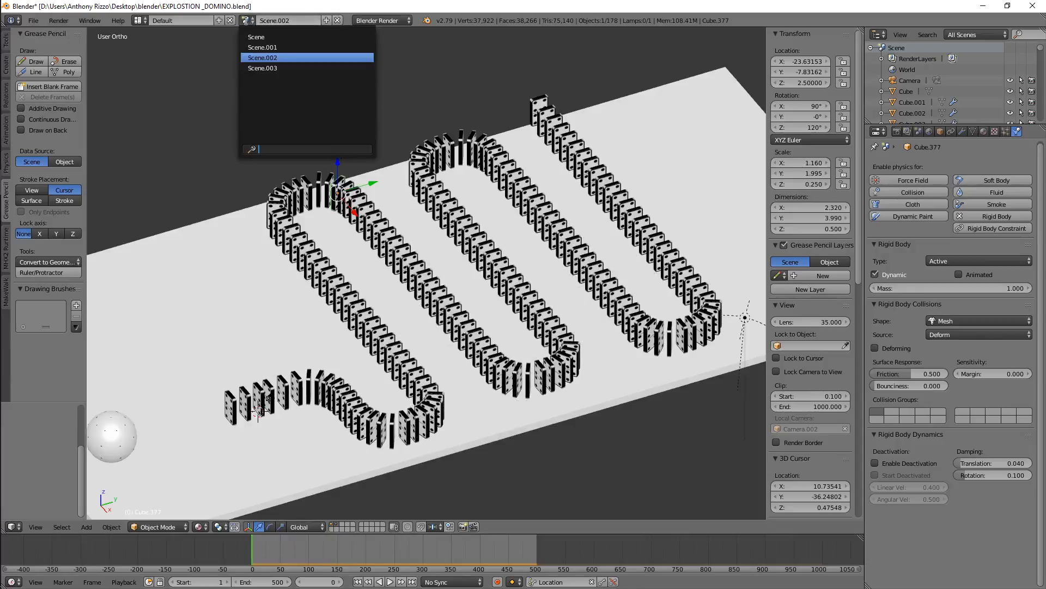
left_click(261, 68)
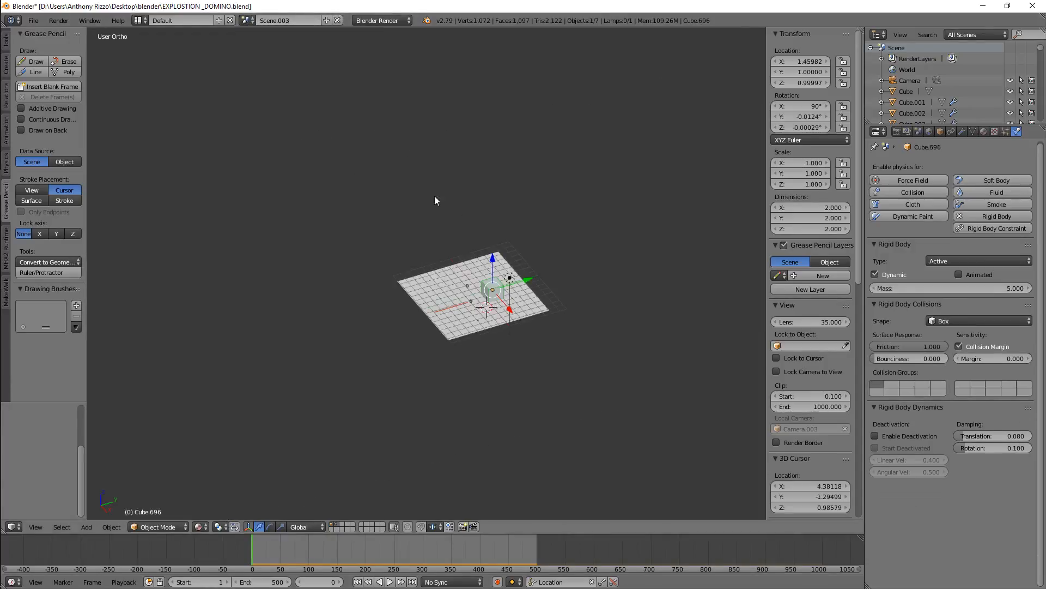
Inspect the cube, red rod and spheres on the floor plane of Scene.003 from several angles
scroll(500, 290, "up", 8)
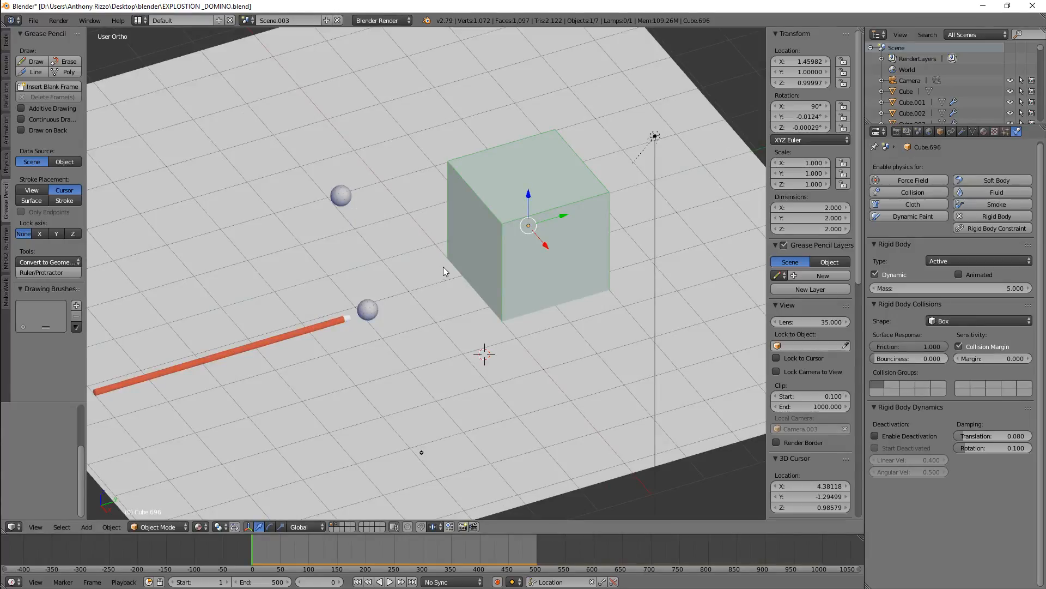
middle_click_drag(443, 267, 414, 270)
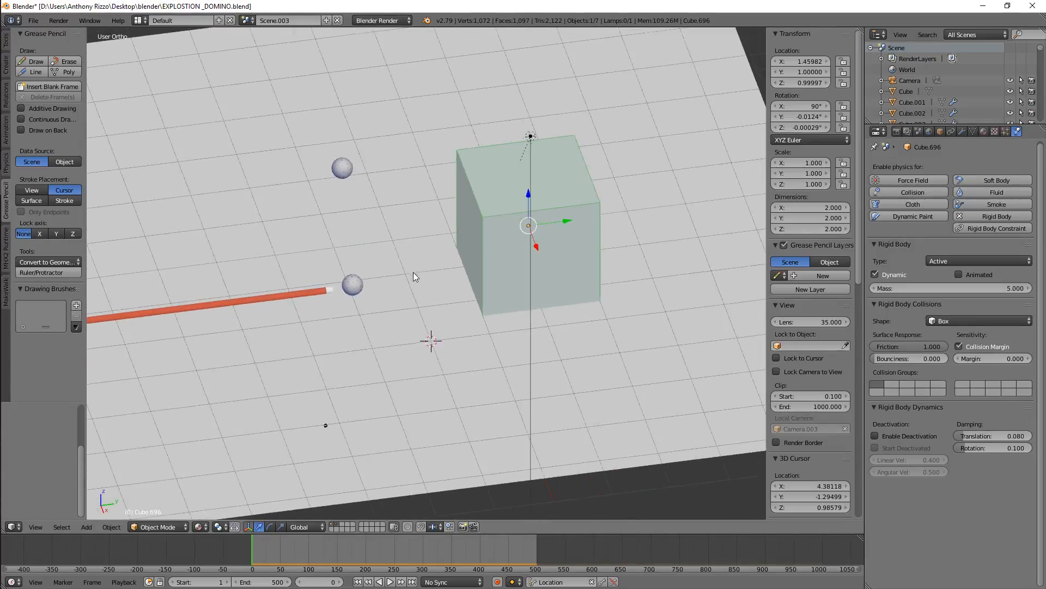
scroll(413, 271, "up", 4)
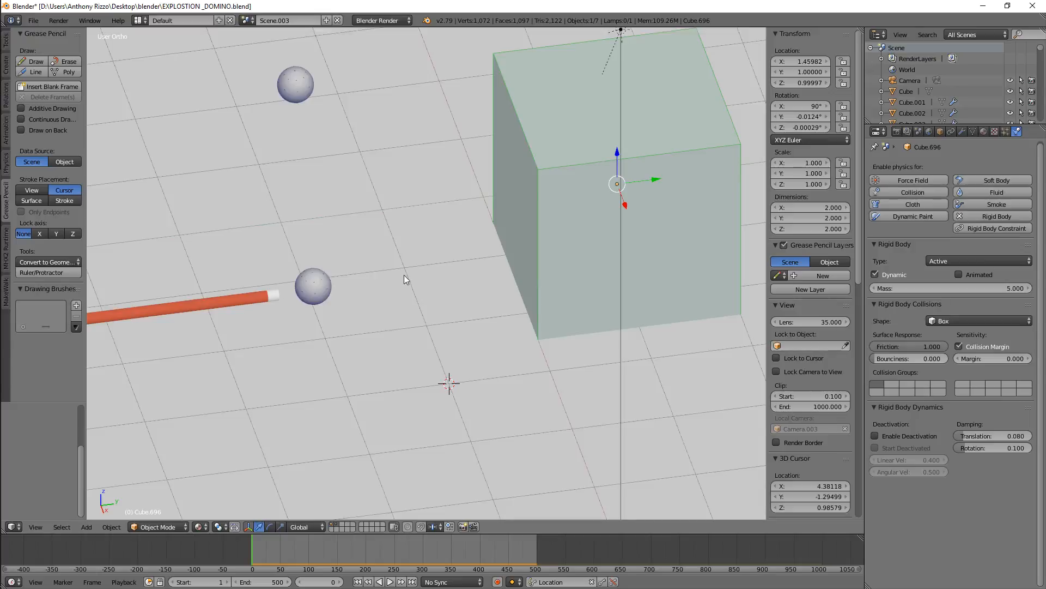
scroll(403, 275, "down", 2)
scroll(357, 212, "down", 4)
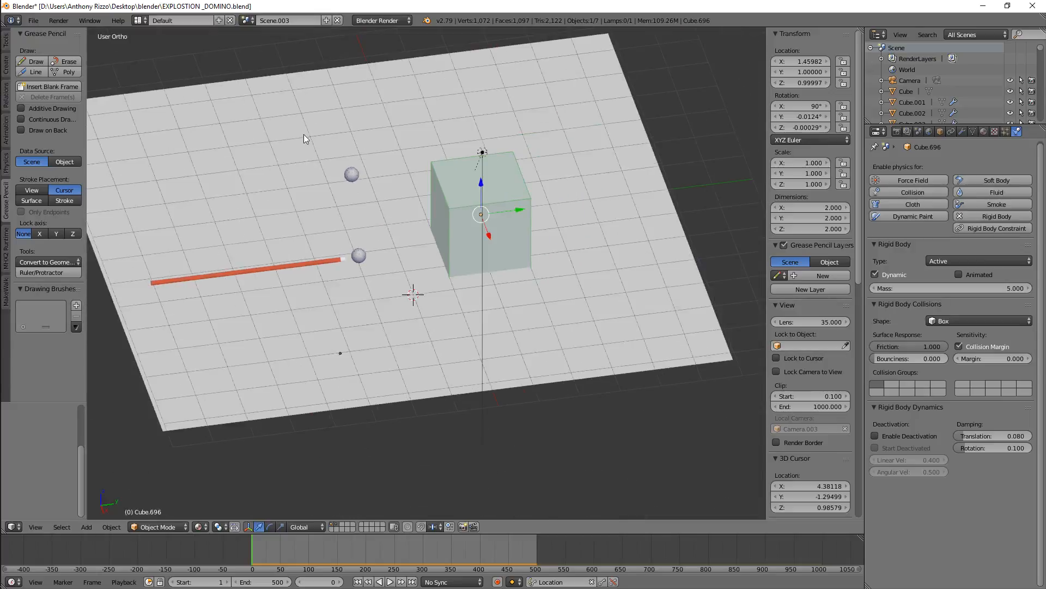
scroll(303, 134, "up", 6)
middle_click_drag(414, 229, 347, 216)
scroll(347, 217, "down", 5)
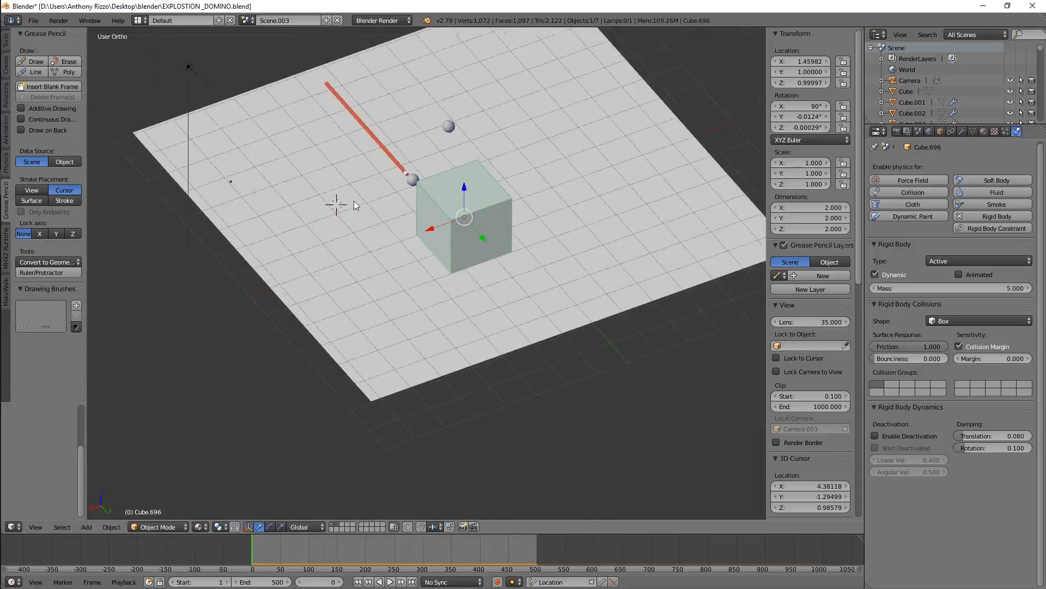
scroll(532, 277, "up", 7)
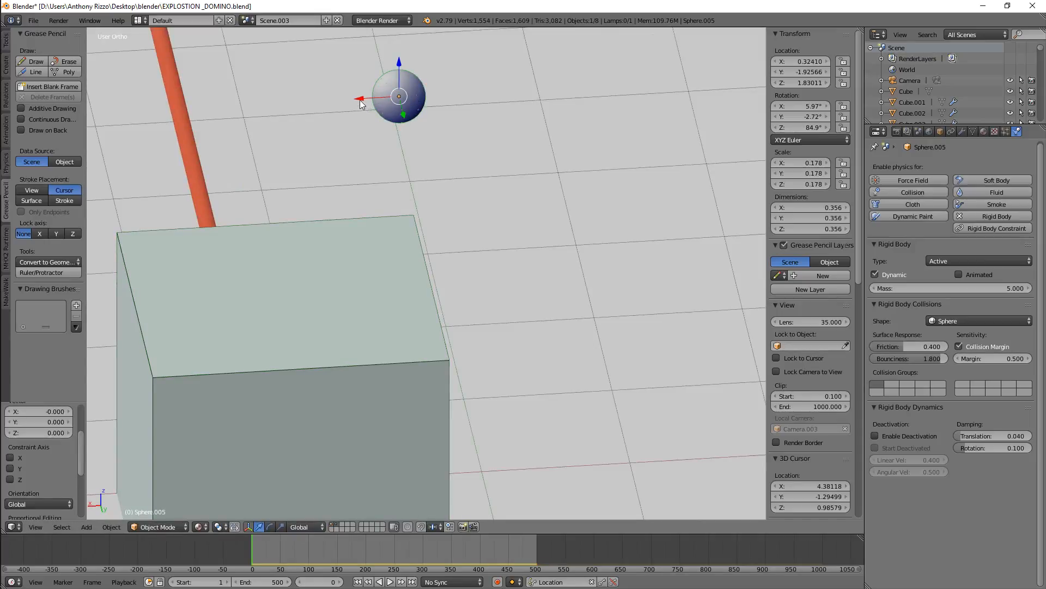
Place the duplicated sphere beside the original along the X axis and set its bounciness to 0.3
left_click(467, 103)
left_click_drag(940, 356, 897, 358)
left_click(898, 358)
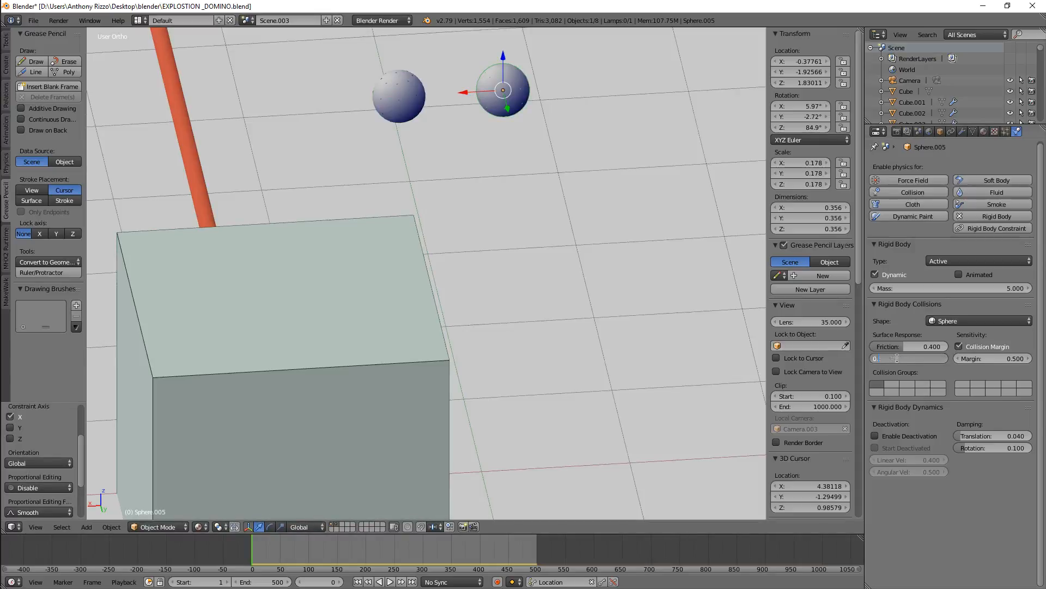
Duplicate the sphere again, place the copy further along the X axis, and set its bounciness to 0.6
key("shift+d")
left_click(478, 83)
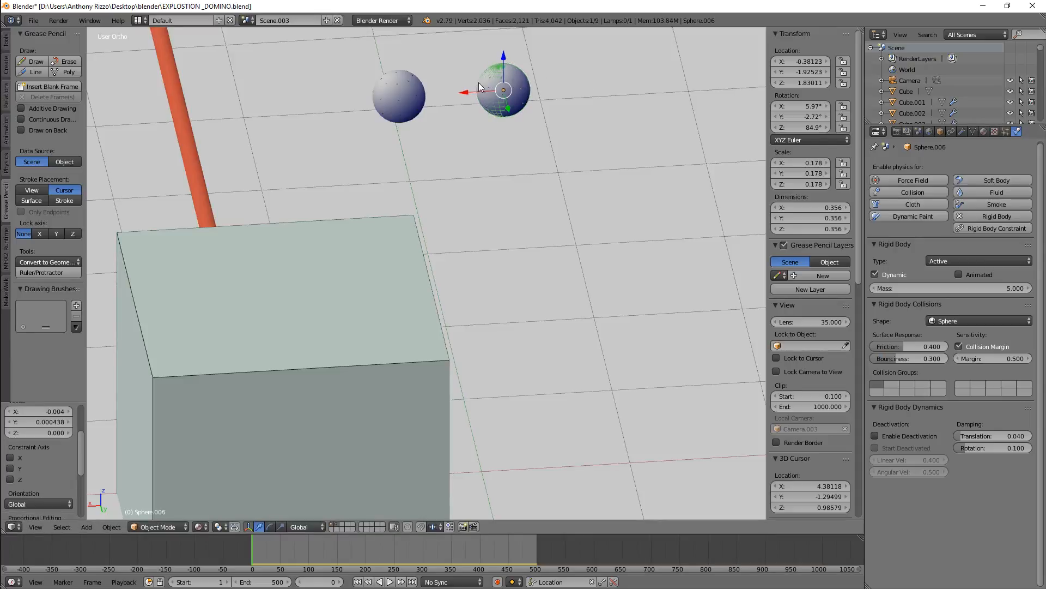
left_click(583, 93)
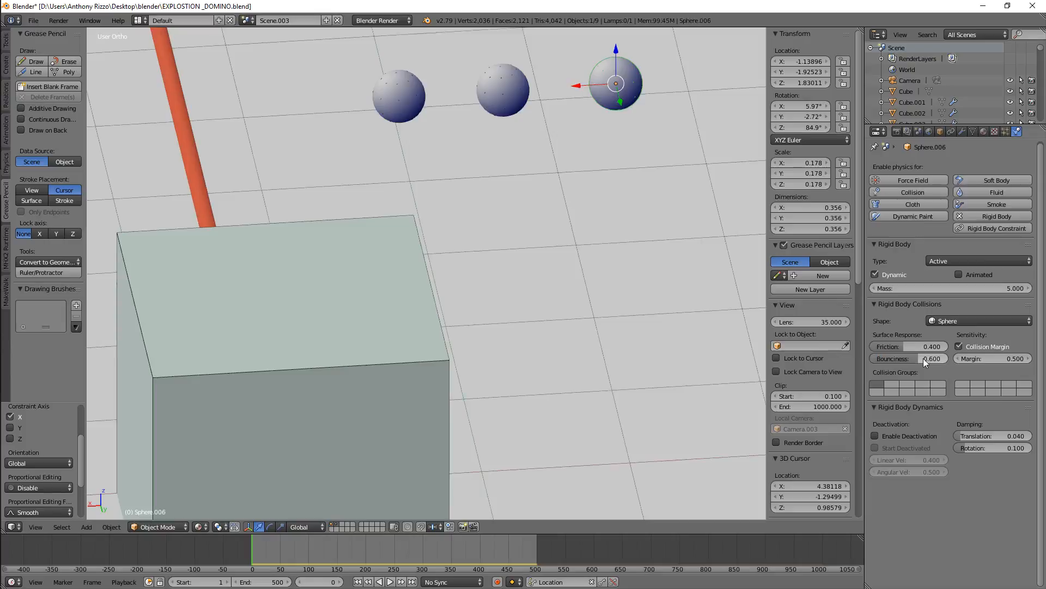
Play the simulation and scrub the timeline to watch the spheres bounce, then rewind to frame 0
middle_click_drag(365, 311, 433, 279)
scroll(551, 267, "down", 3)
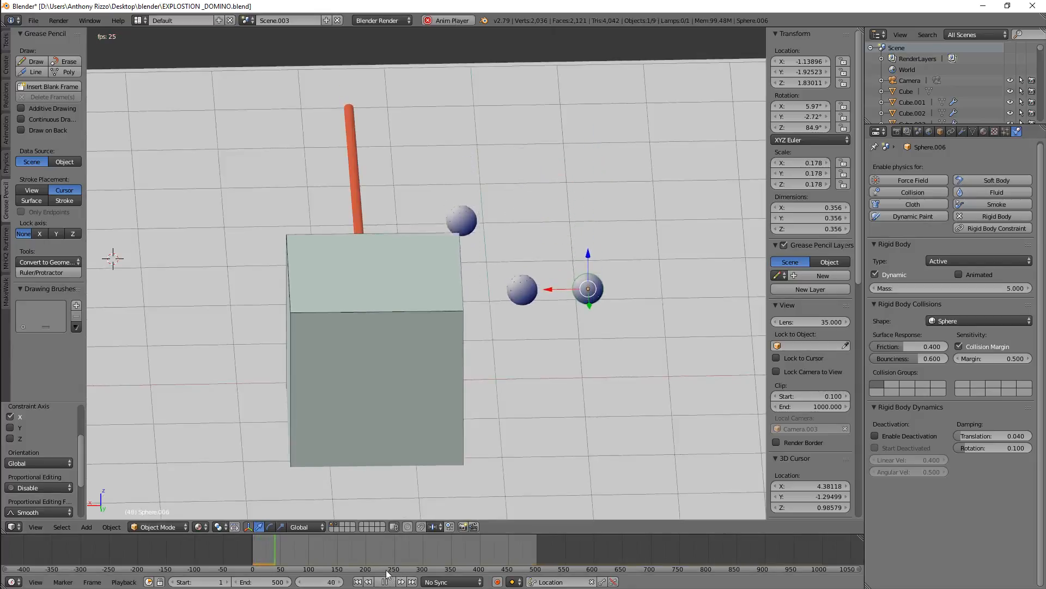
left_click_drag(318, 548, 224, 544)
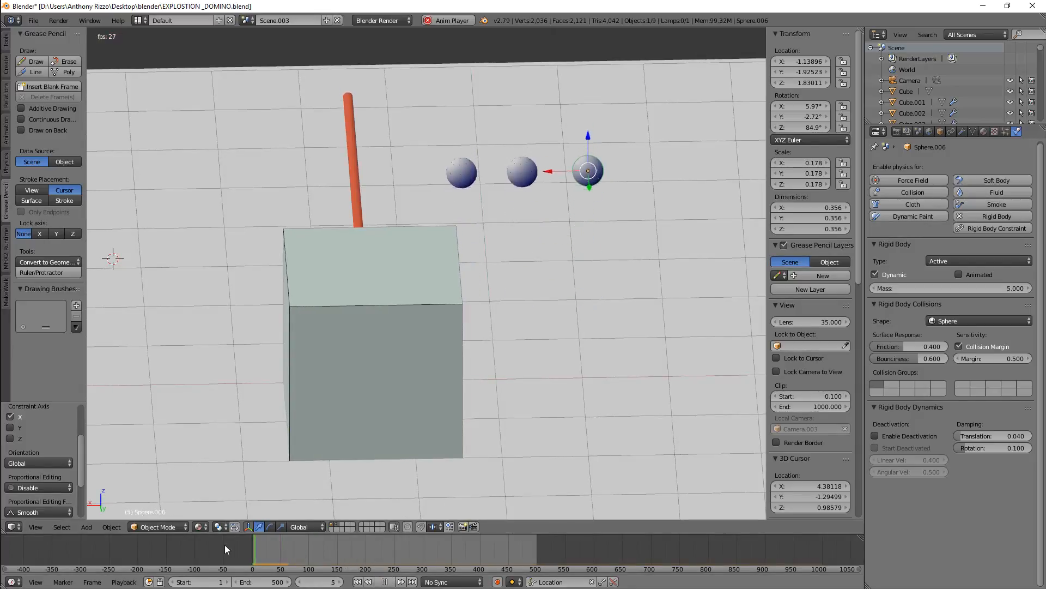
right_click(539, 428)
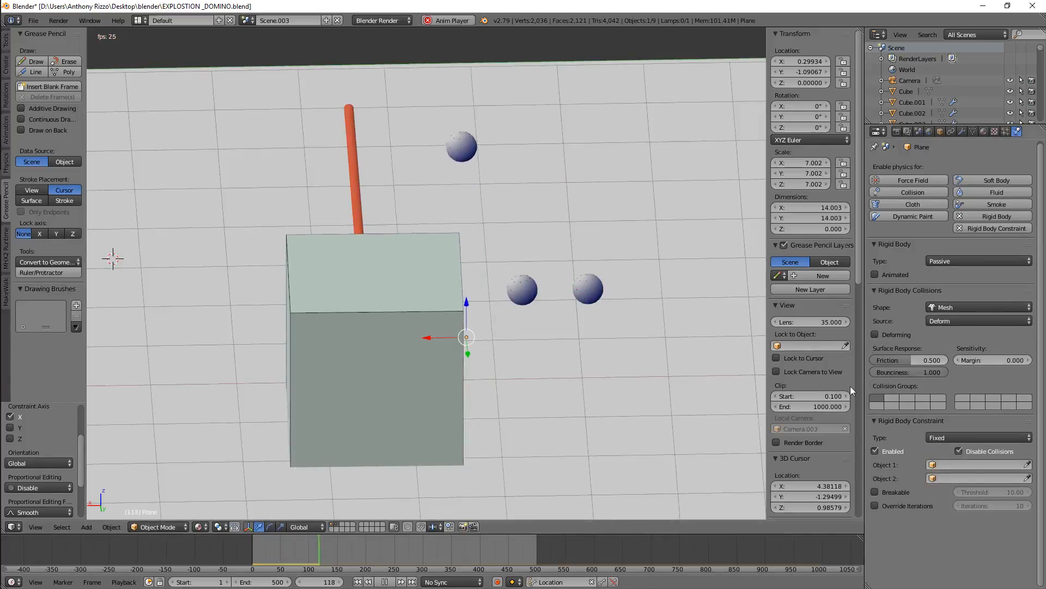
left_click_drag(283, 554, 192, 554)
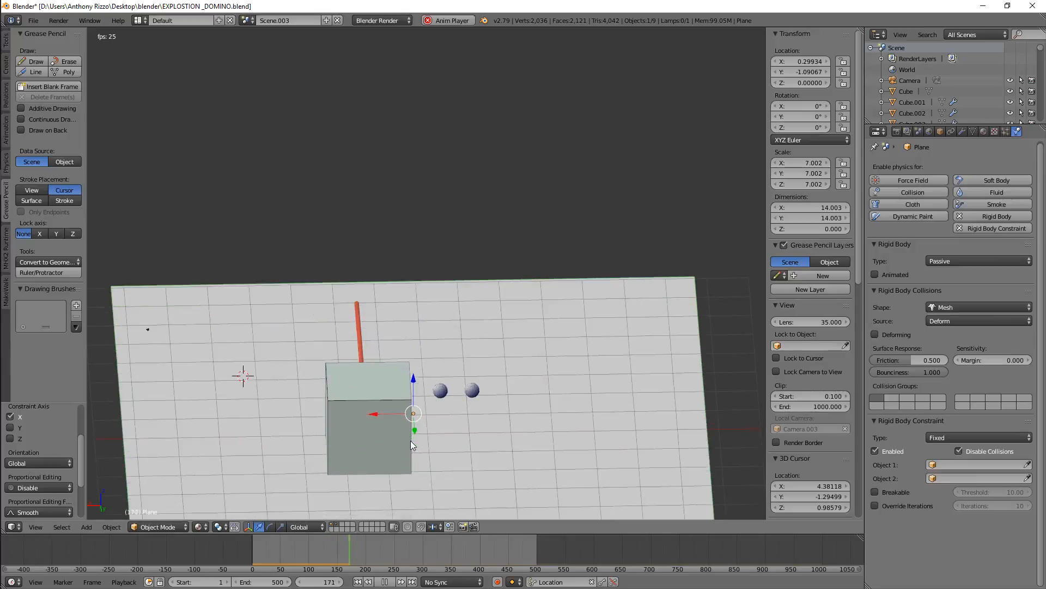
left_click(385, 583)
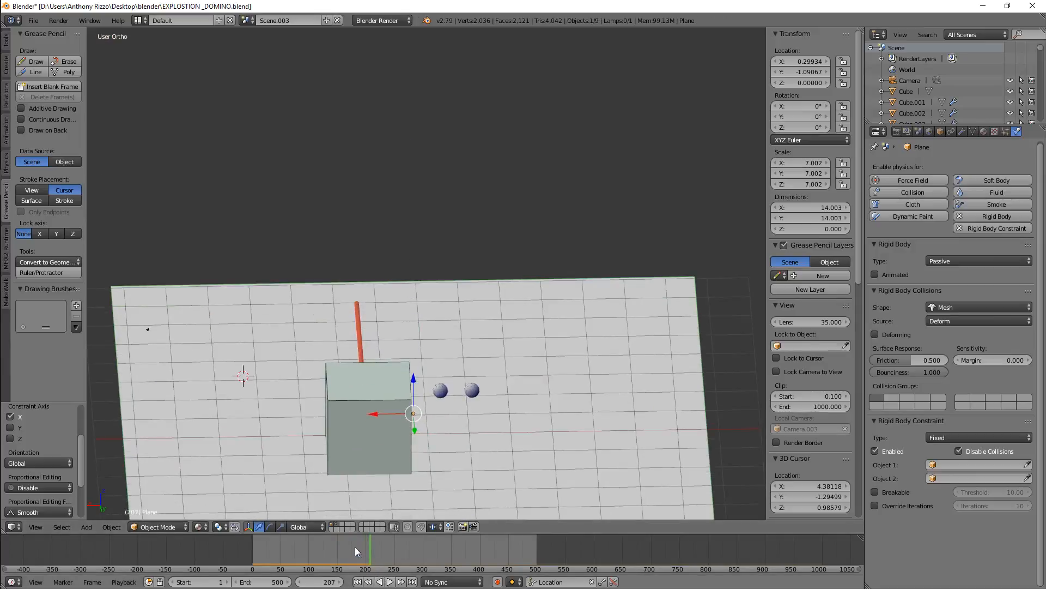
left_click_drag(354, 552, 244, 545)
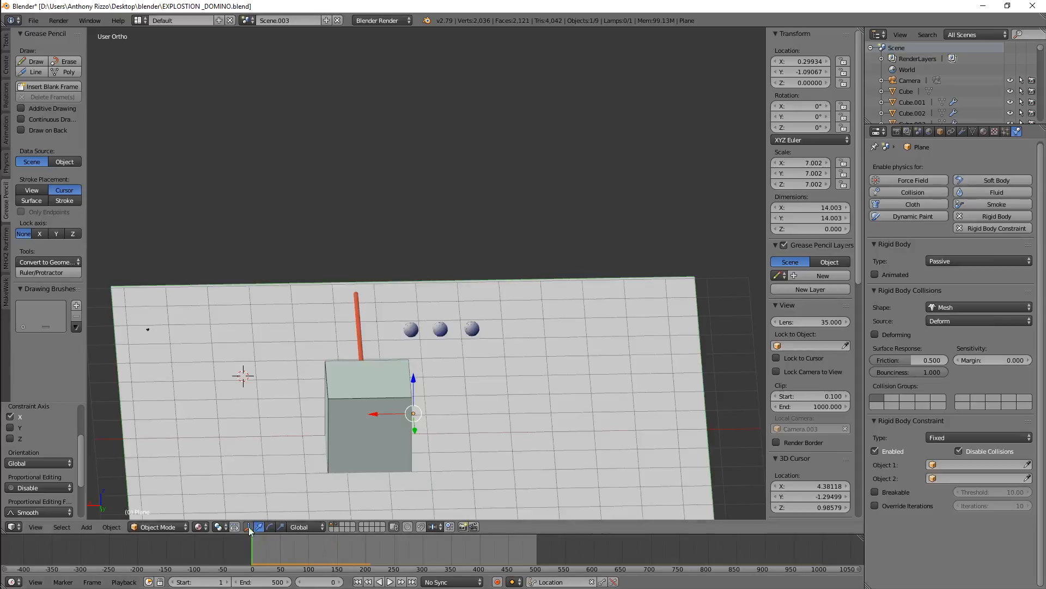
Orbit and zoom the view to inspect the row of spheres beside the cube from above
middle_click_drag(370, 417, 489, 426)
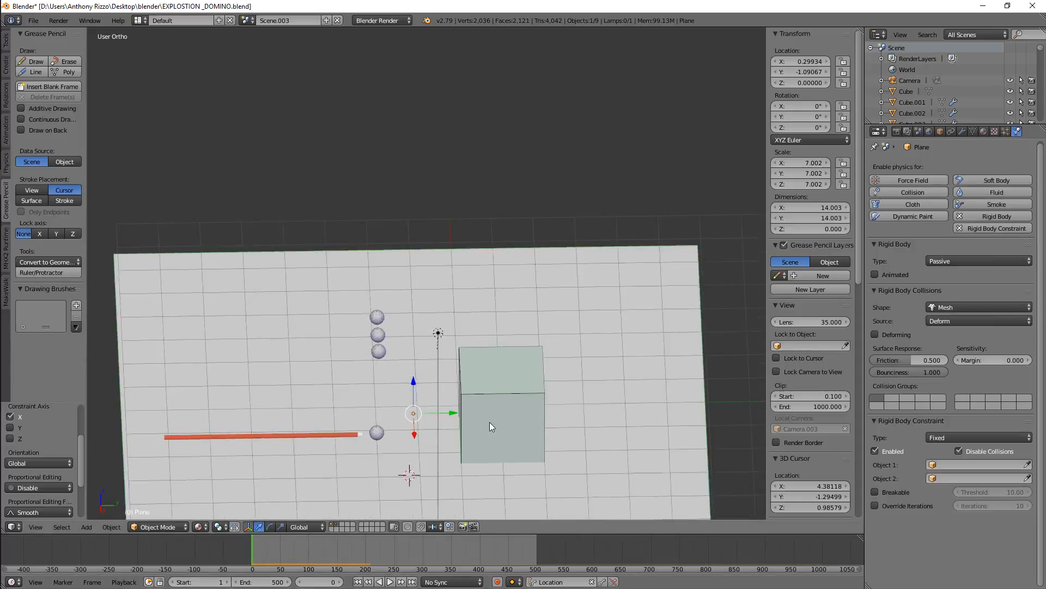
scroll(501, 442, "up", 2)
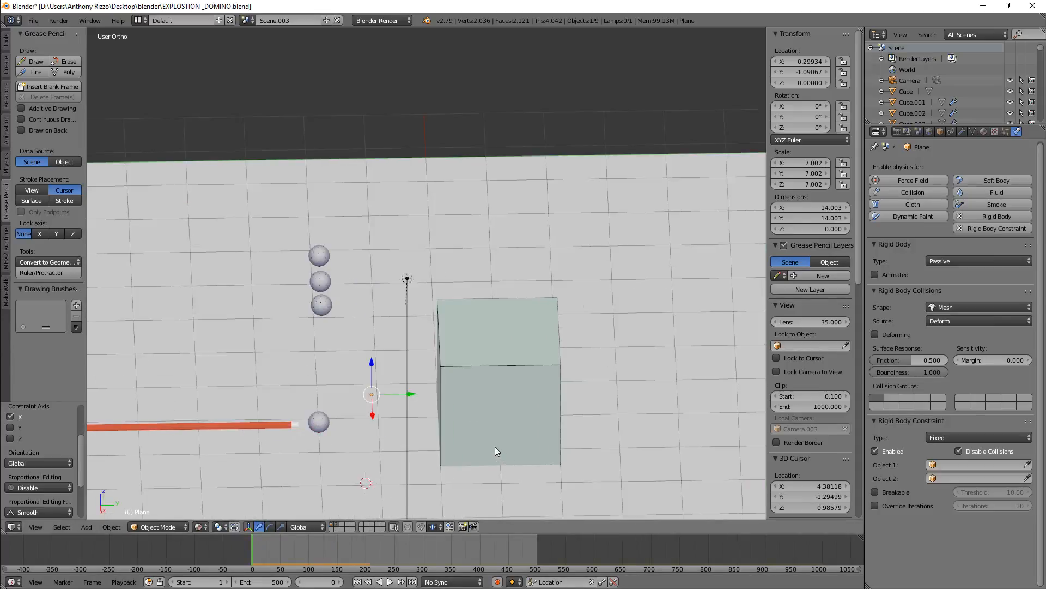
scroll(480, 415, "down", 1)
scroll(452, 379, "down", 1)
scroll(412, 442, "up", 3)
scroll(412, 434, "down", 1)
scroll(412, 430, "up", 4)
scroll(426, 410, "down", 5)
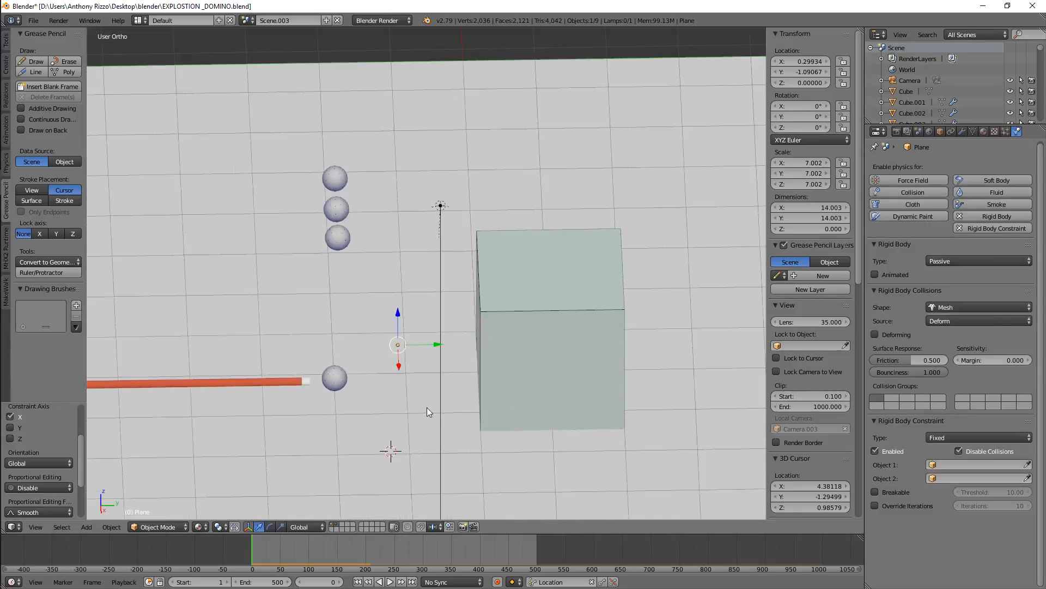
scroll(359, 328, "up", 1)
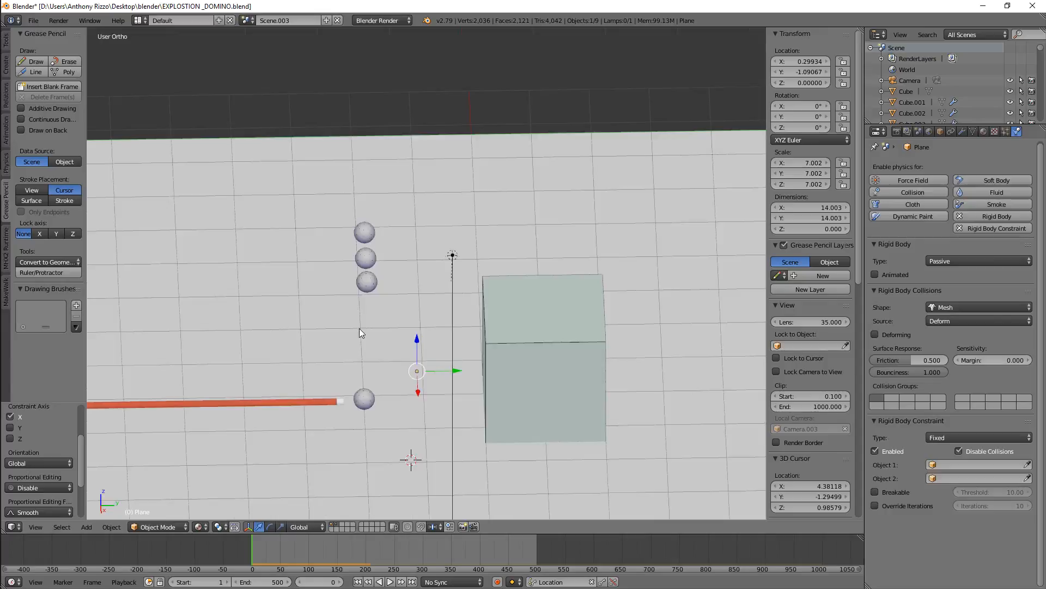
scroll(361, 330, "up", 1)
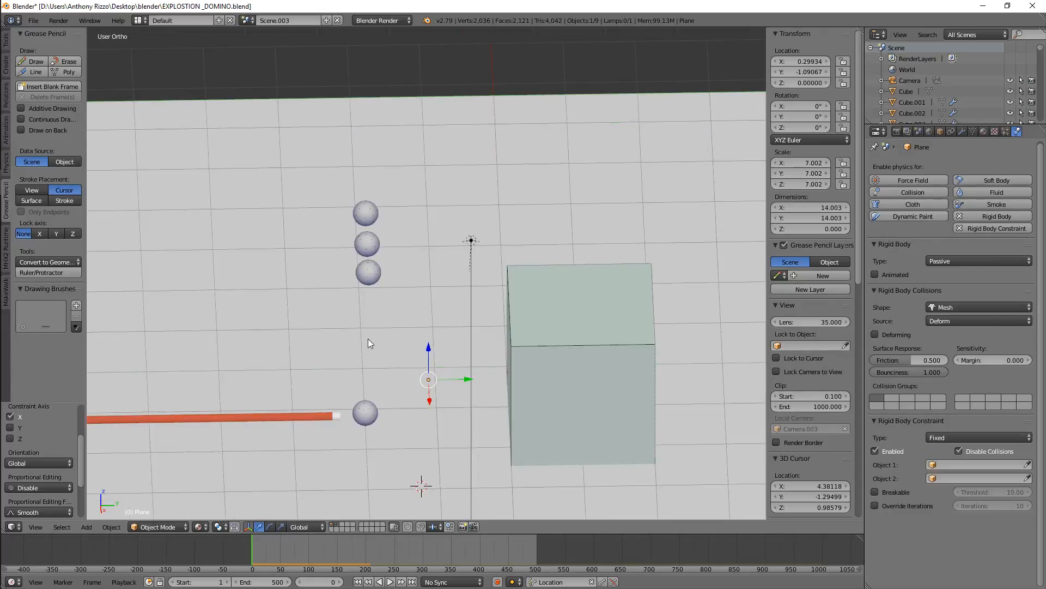